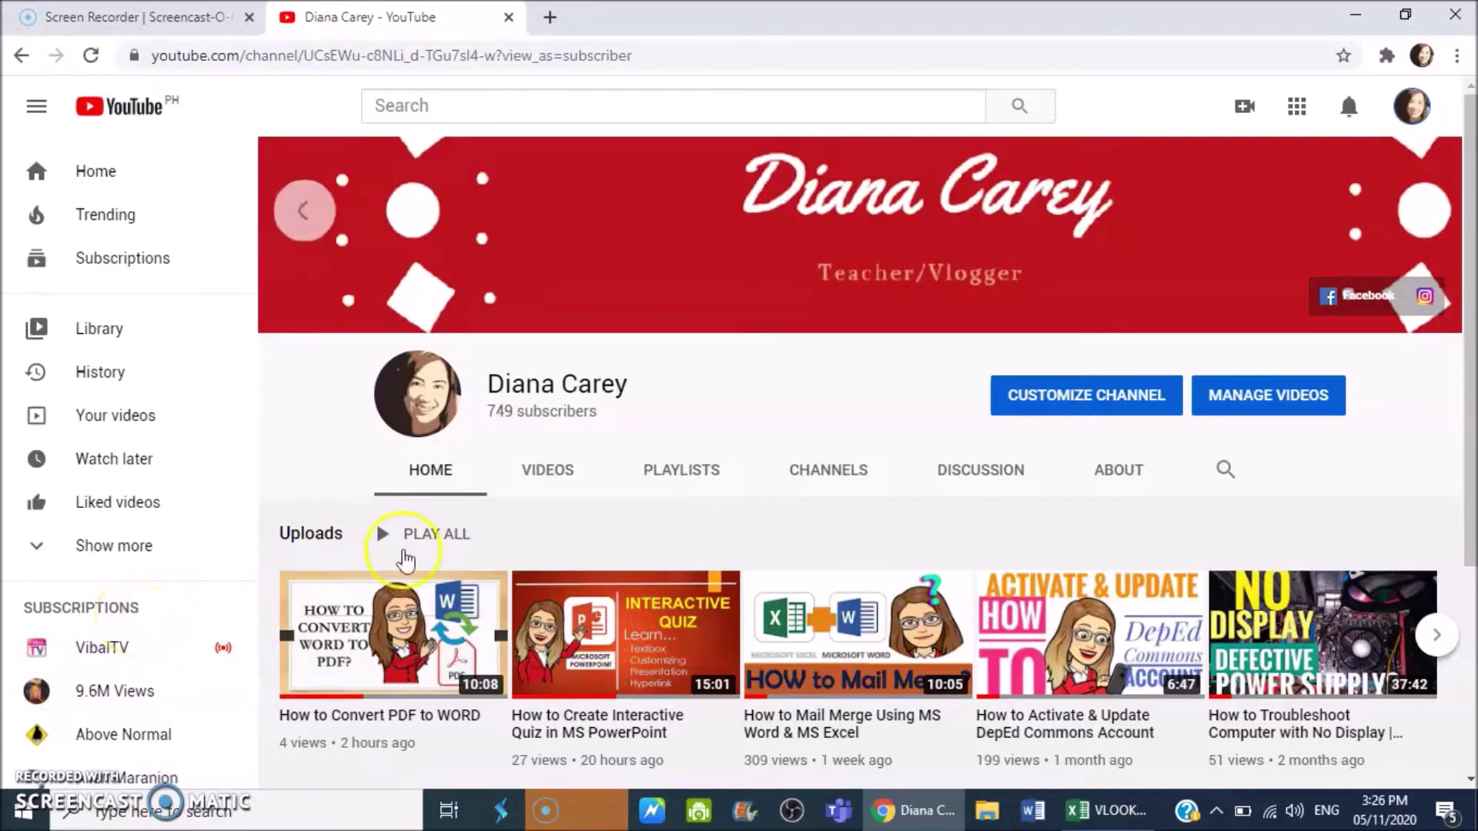
Step: Switch to the VLOOKUP DEMO workbook with the grade table and student list
click(1114, 821)
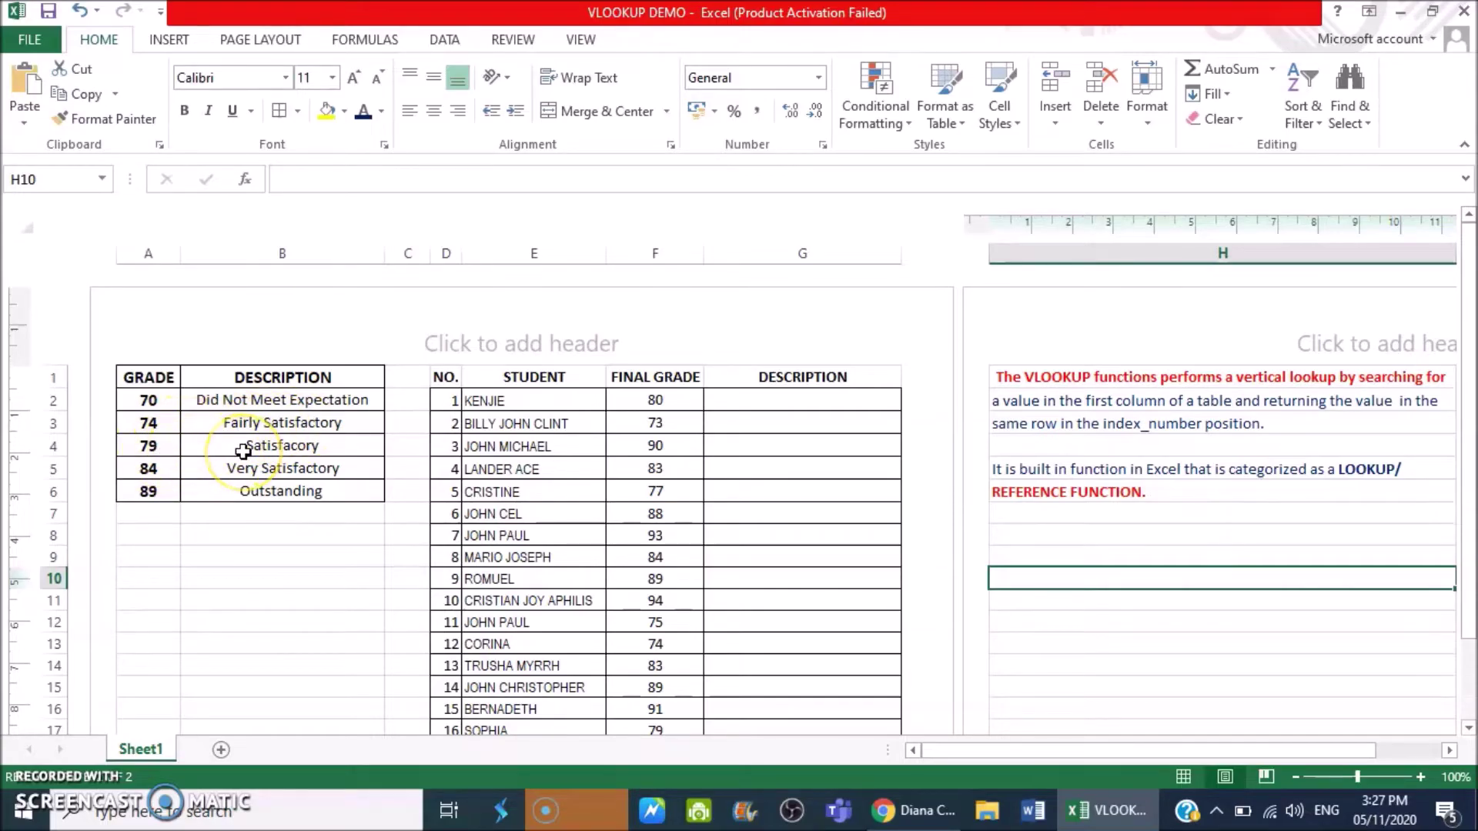
Step: Fix B4's description from 'Satisfacory' to 'Satisfactory' for grade 79
click(284, 445)
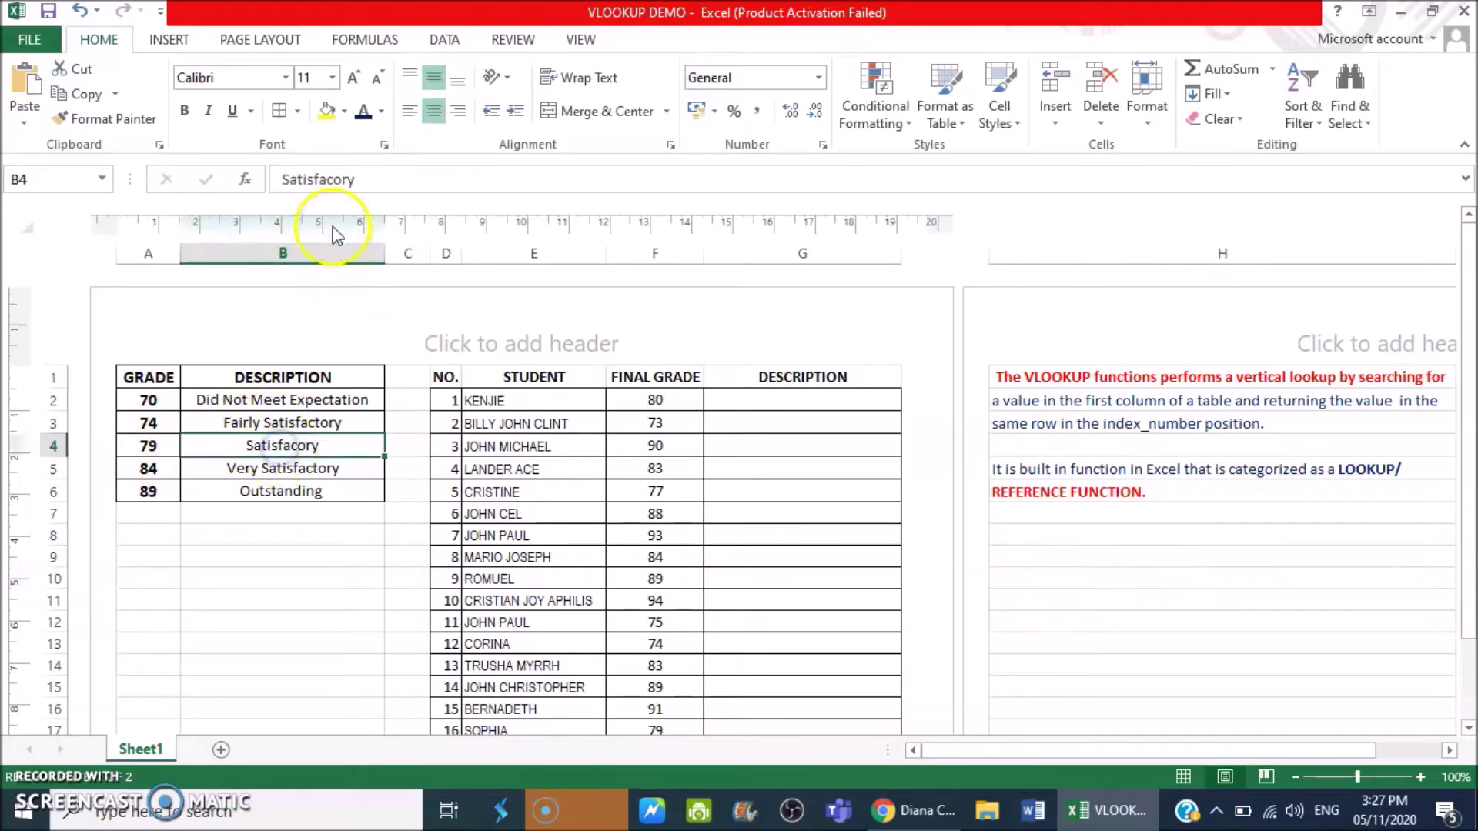
click(336, 184)
text(t)
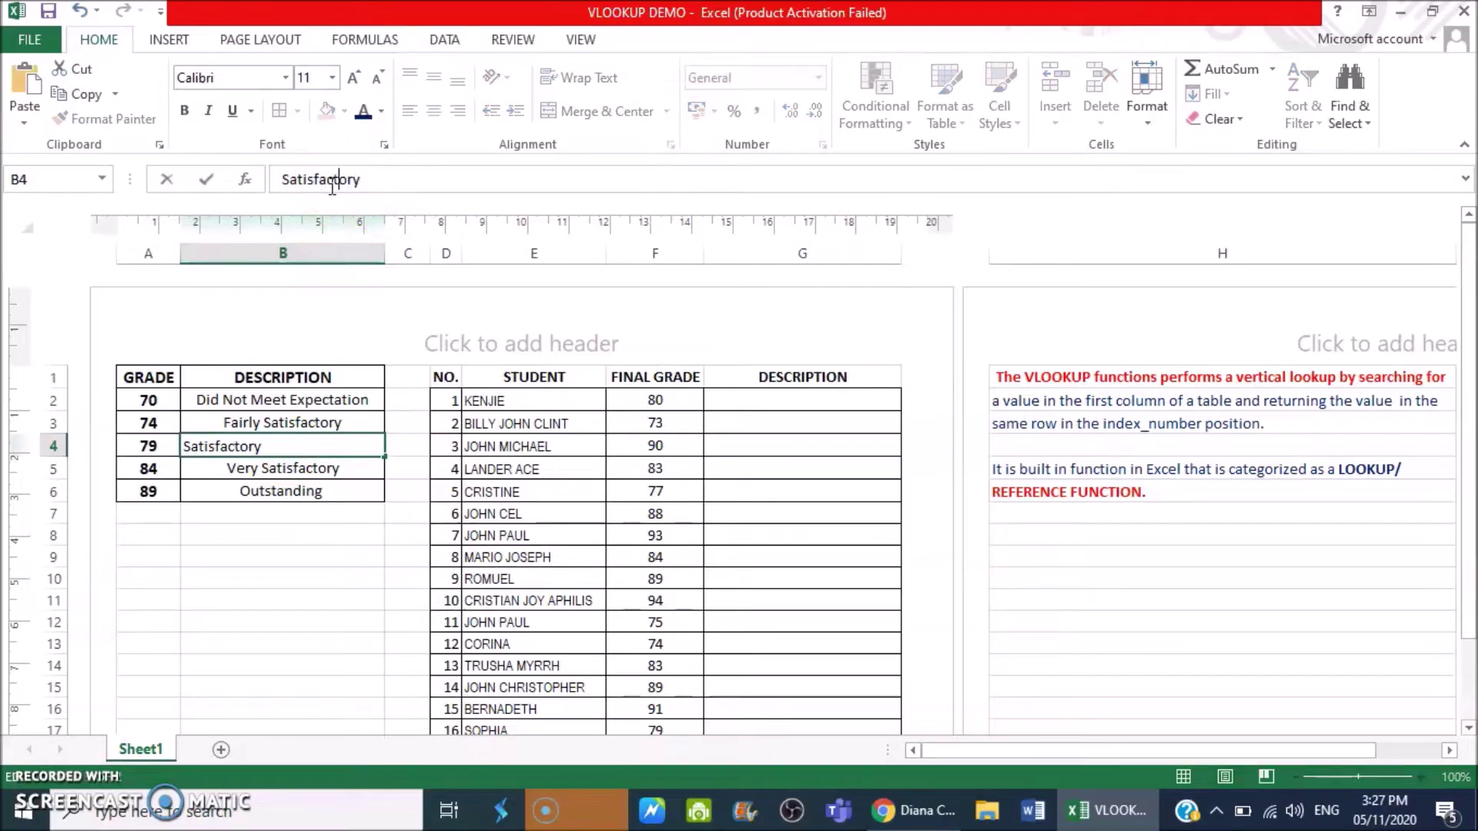
click(222, 467)
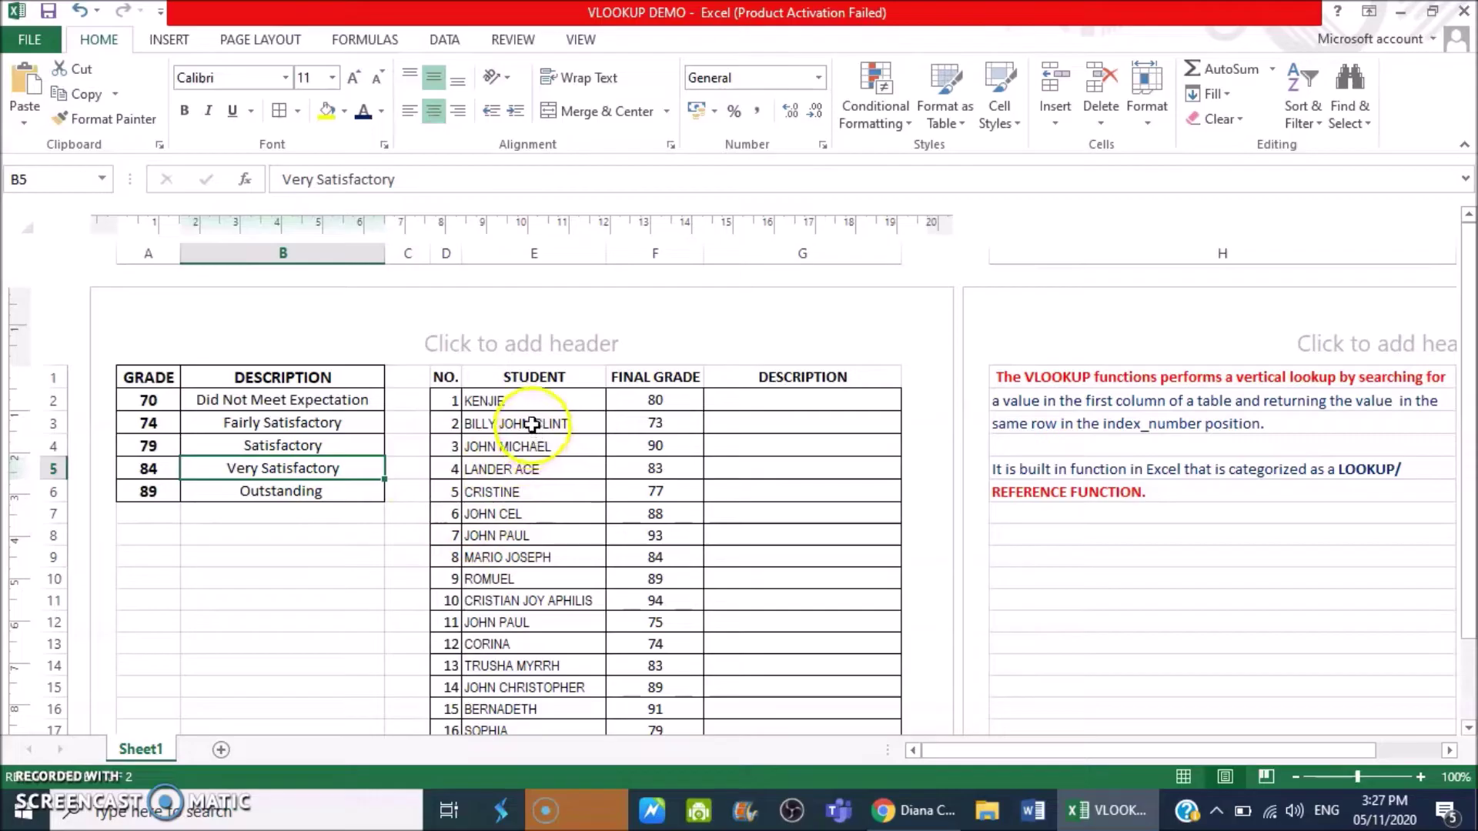
scroll(532, 424, down, 2)
scroll(528, 326, up, 2)
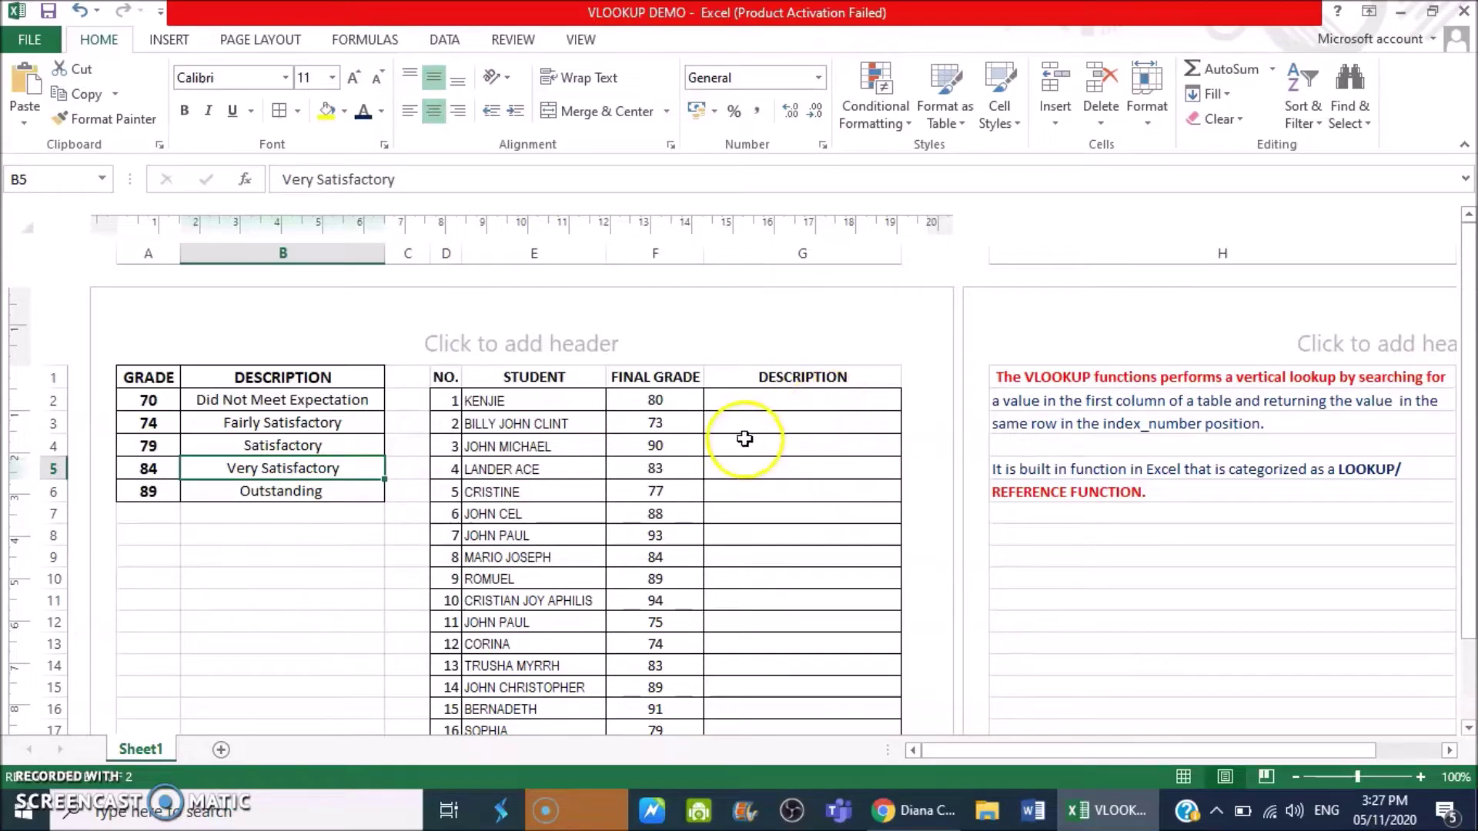
click(728, 403)
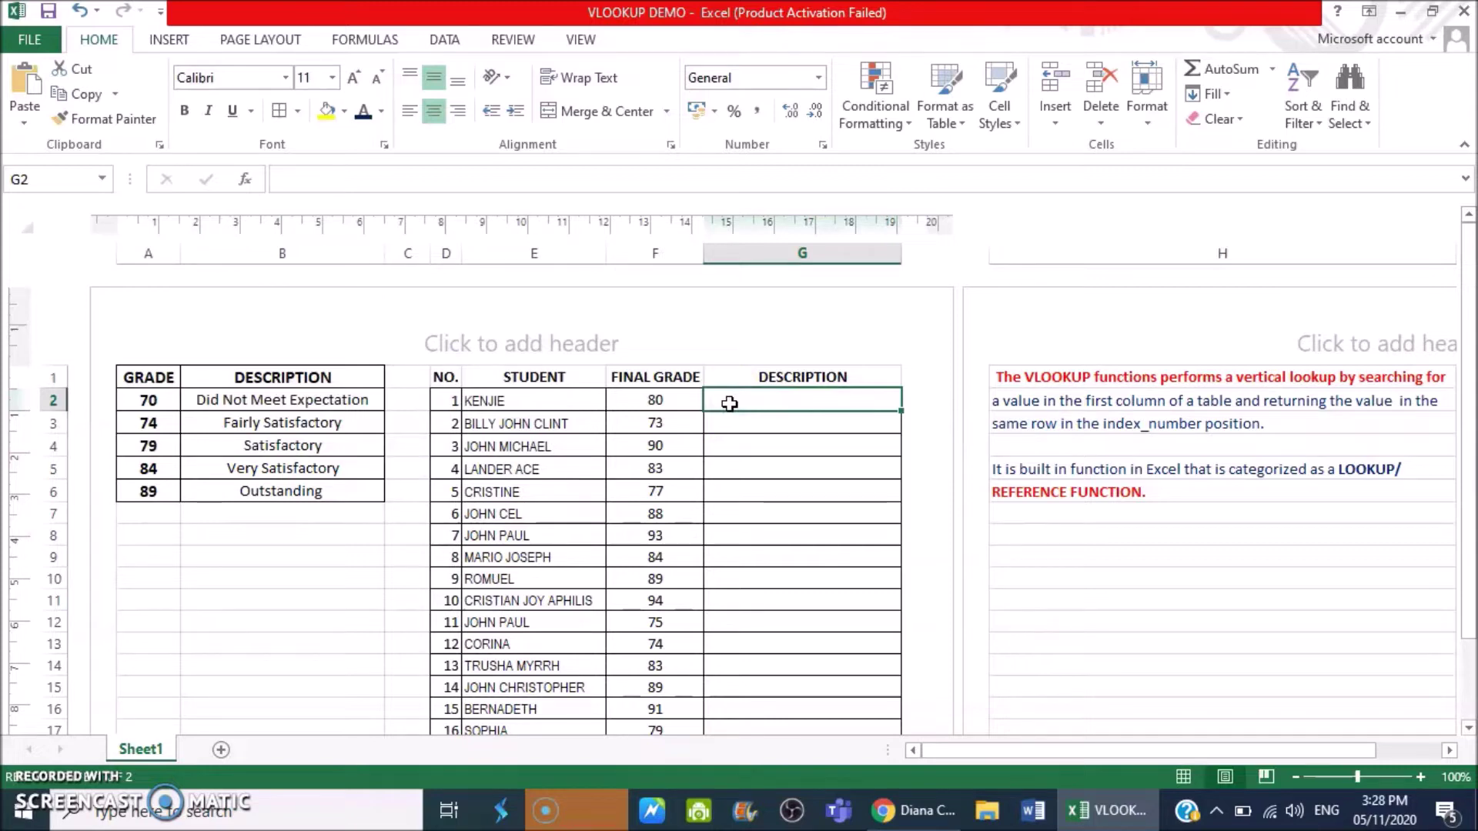
text(=)
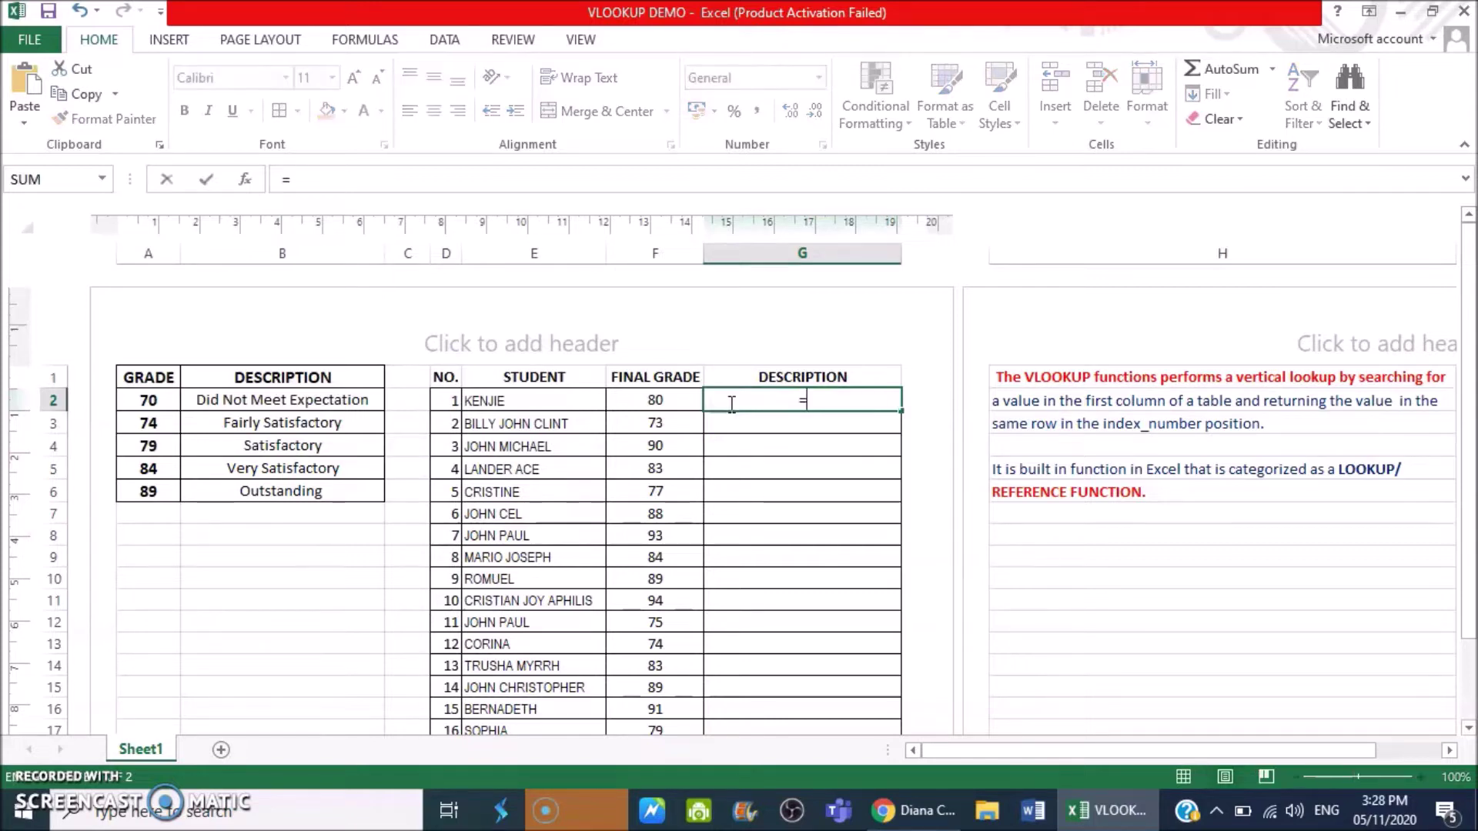
text(VLOOK)
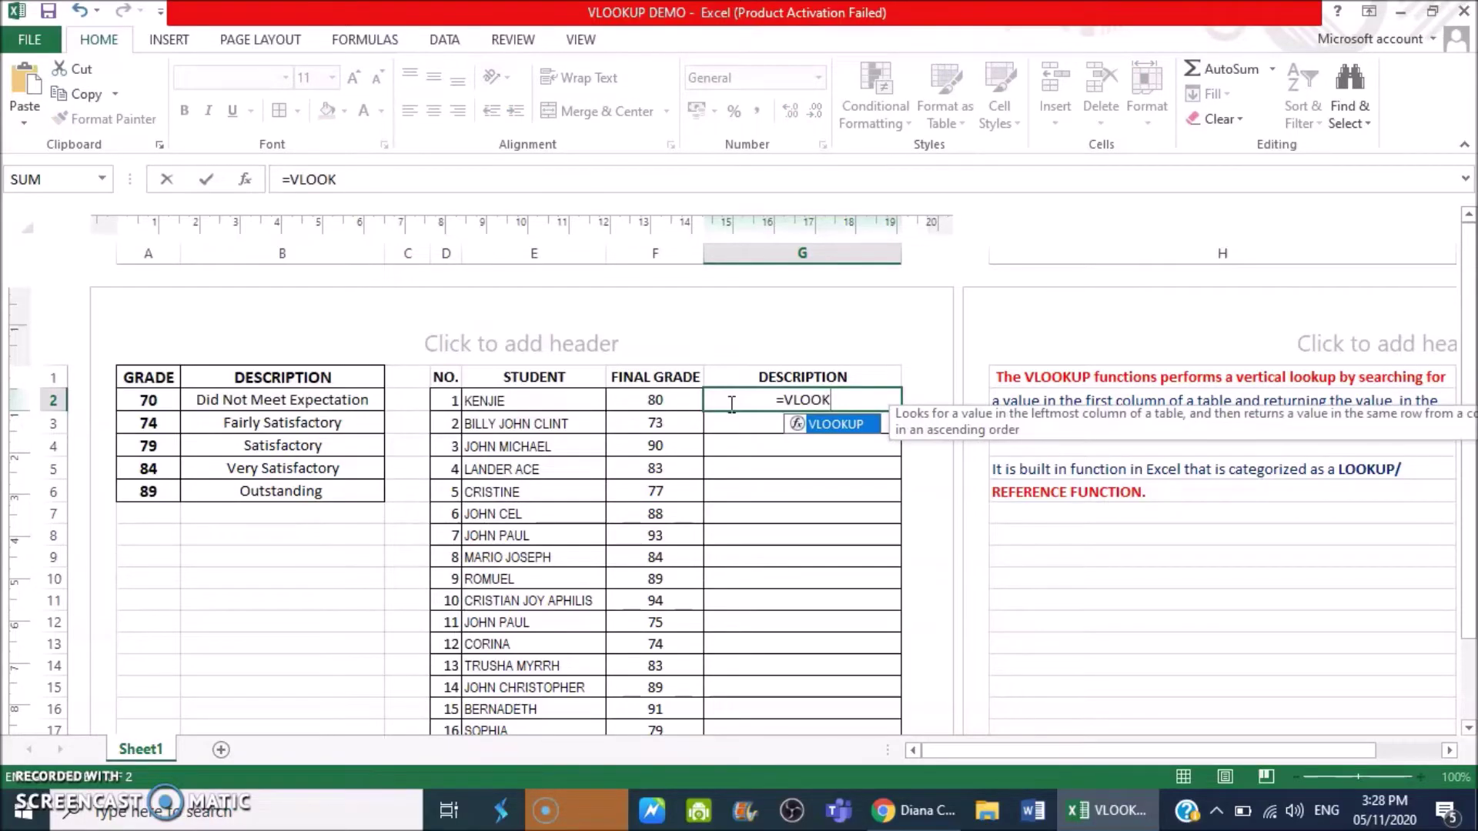
text(UP)
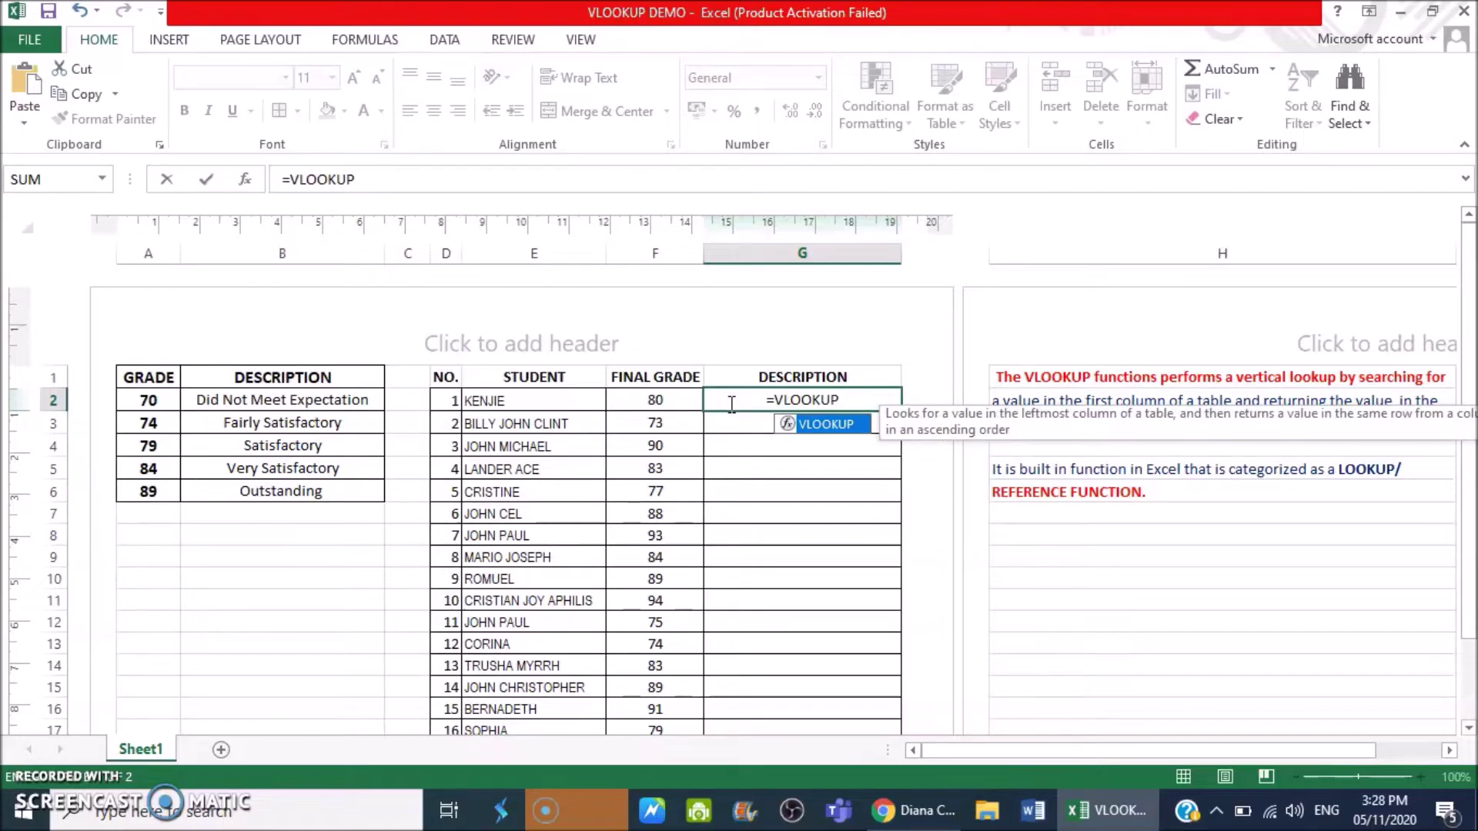
text(()
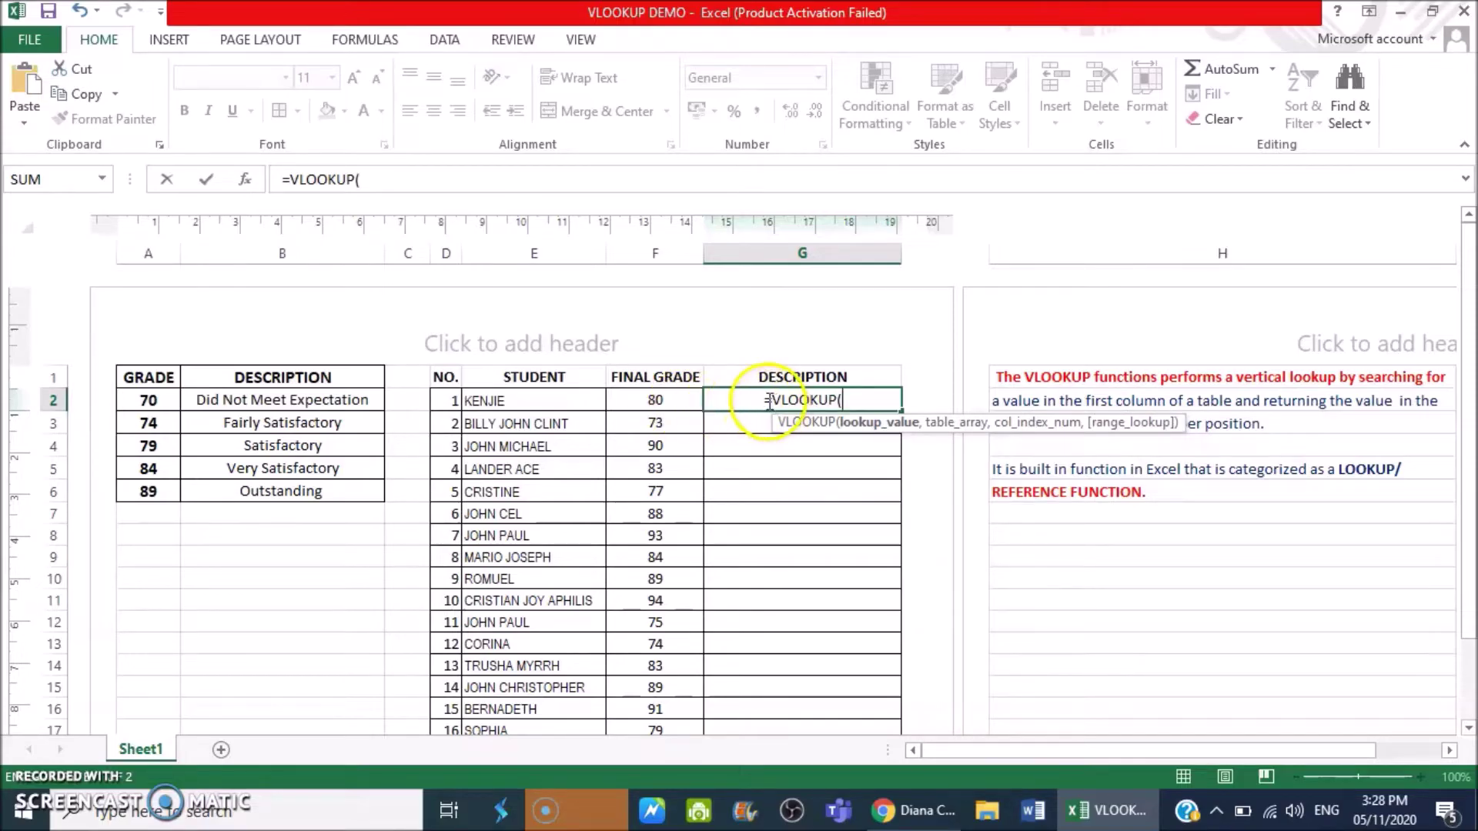
click(661, 398)
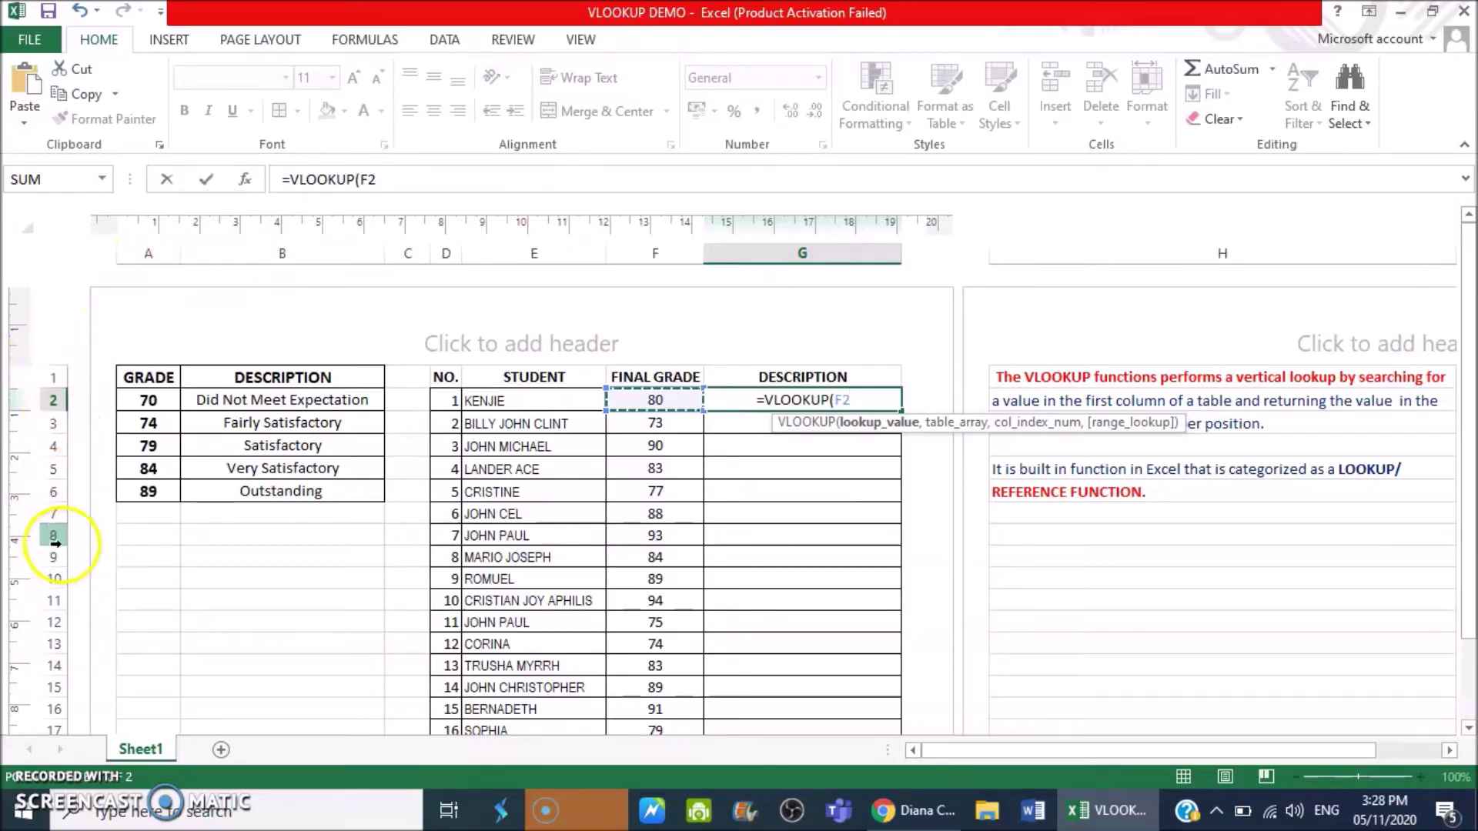
click(270, 519)
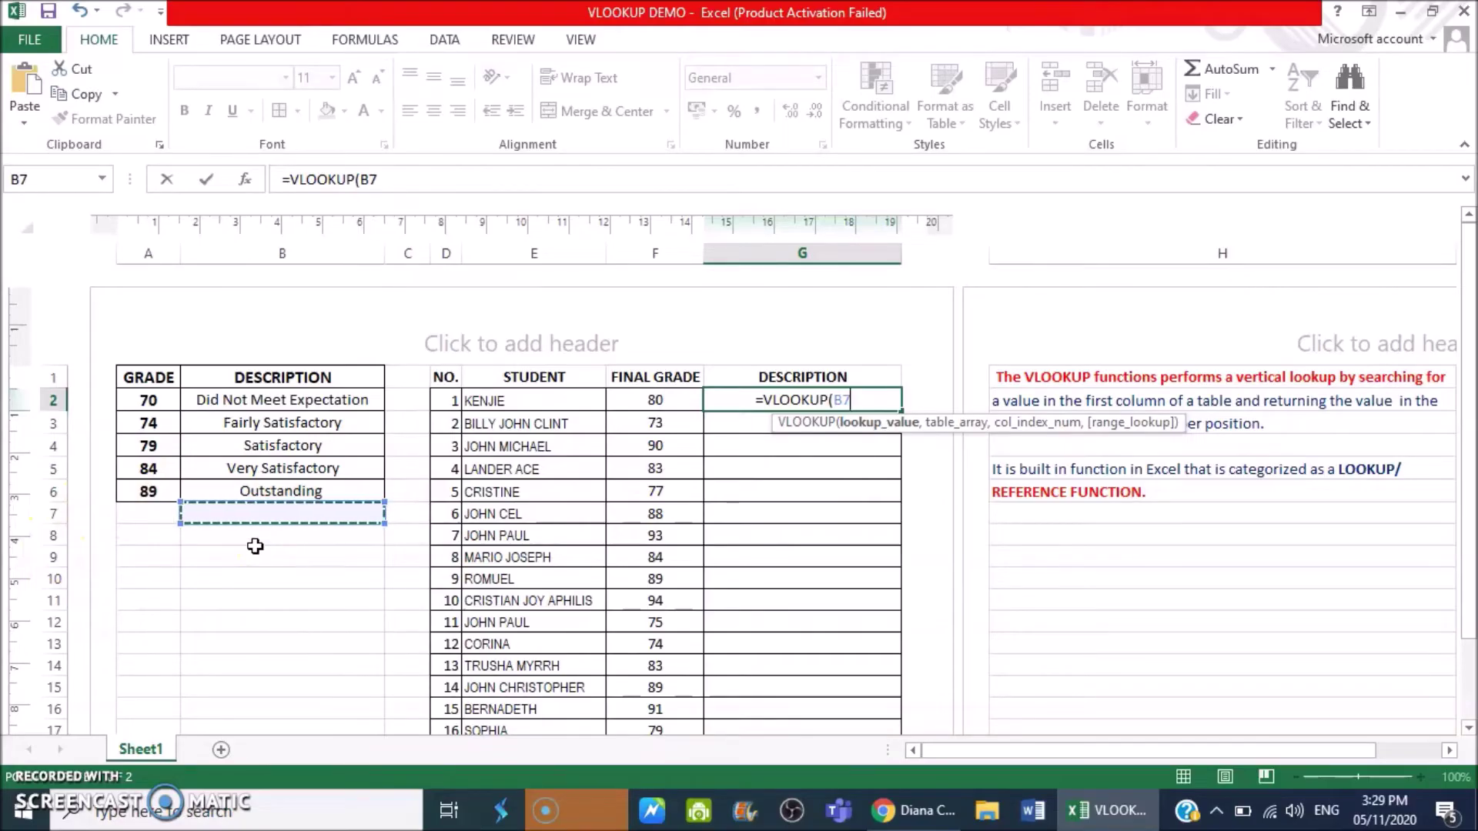
click(256, 551)
key(Escape)
click(769, 398)
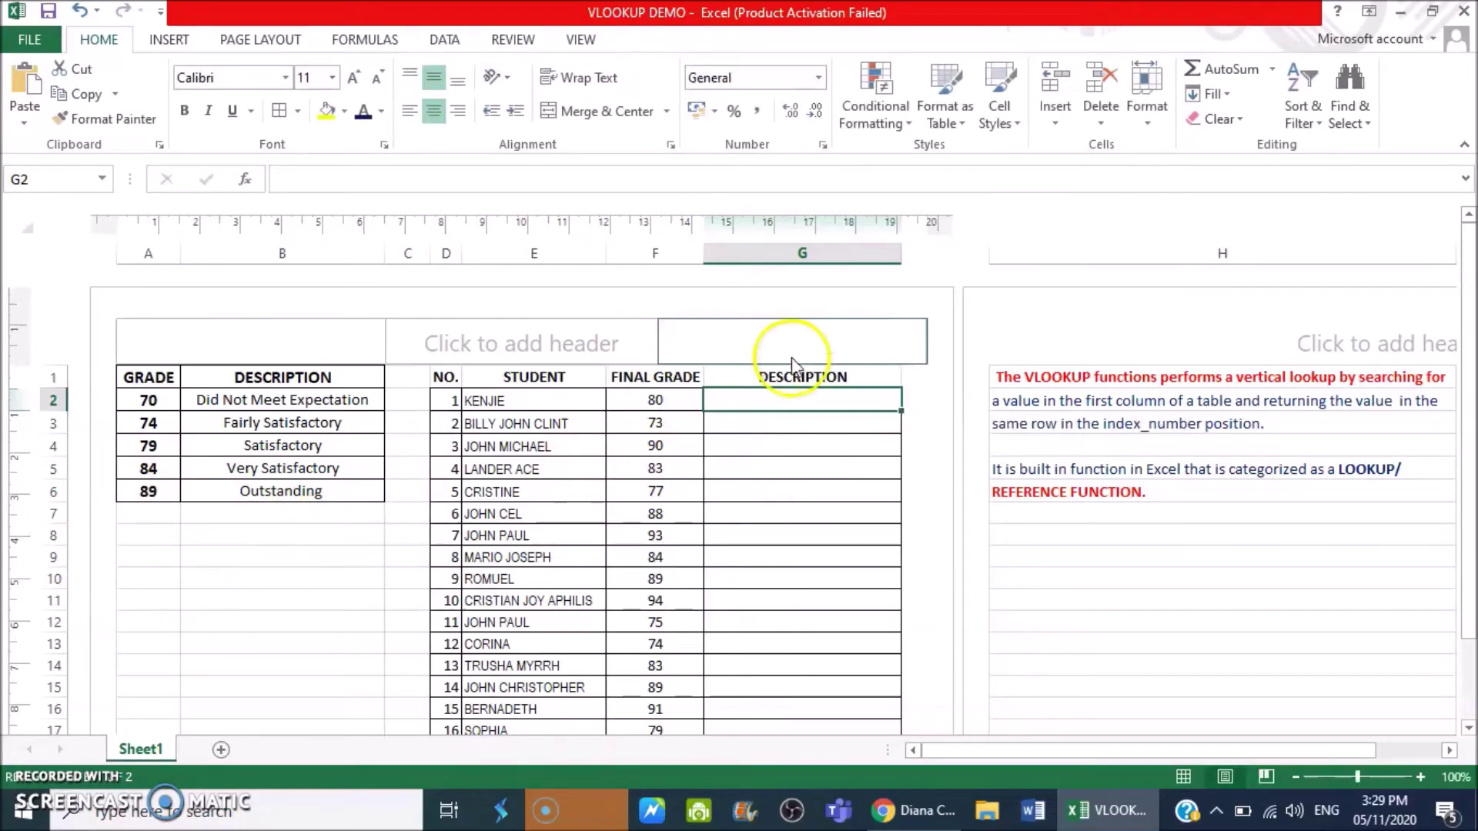
click(769, 399)
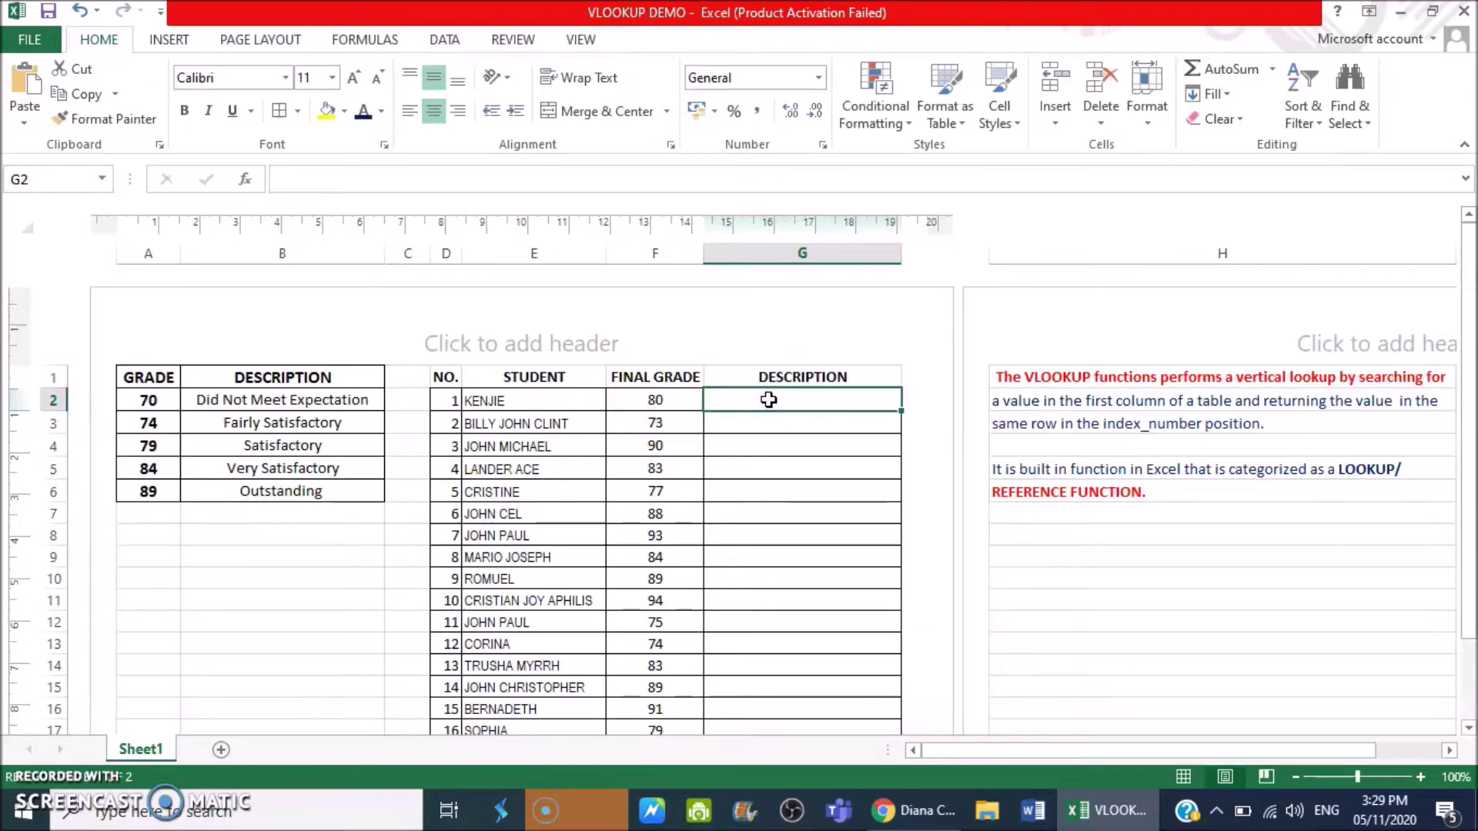
Step: Enter =VLOOKUP(F2,A2:B6,2) in G2 so grade 80 returns Satisfactory
text(=)
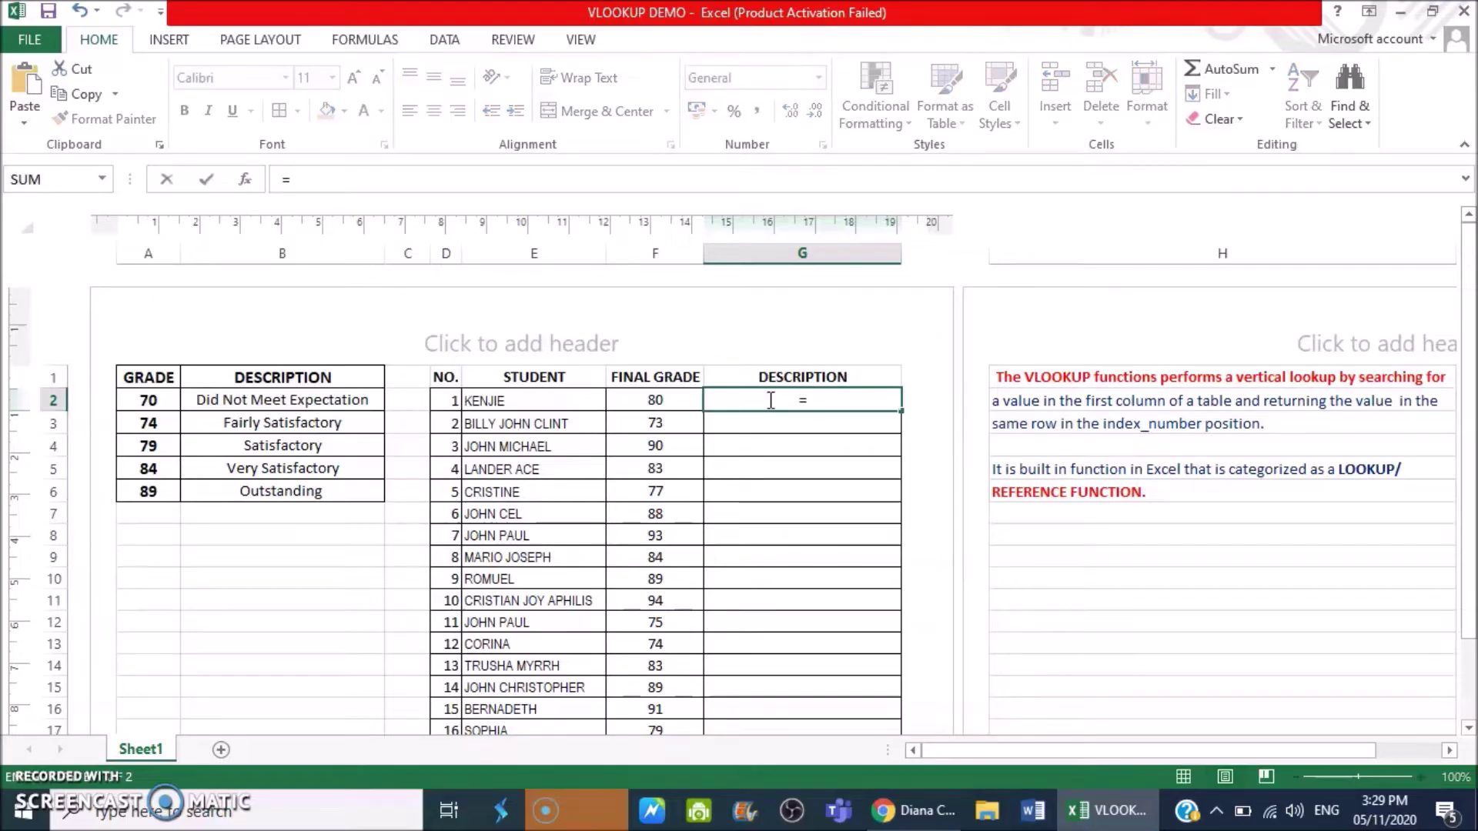
text(VLOOKUP)
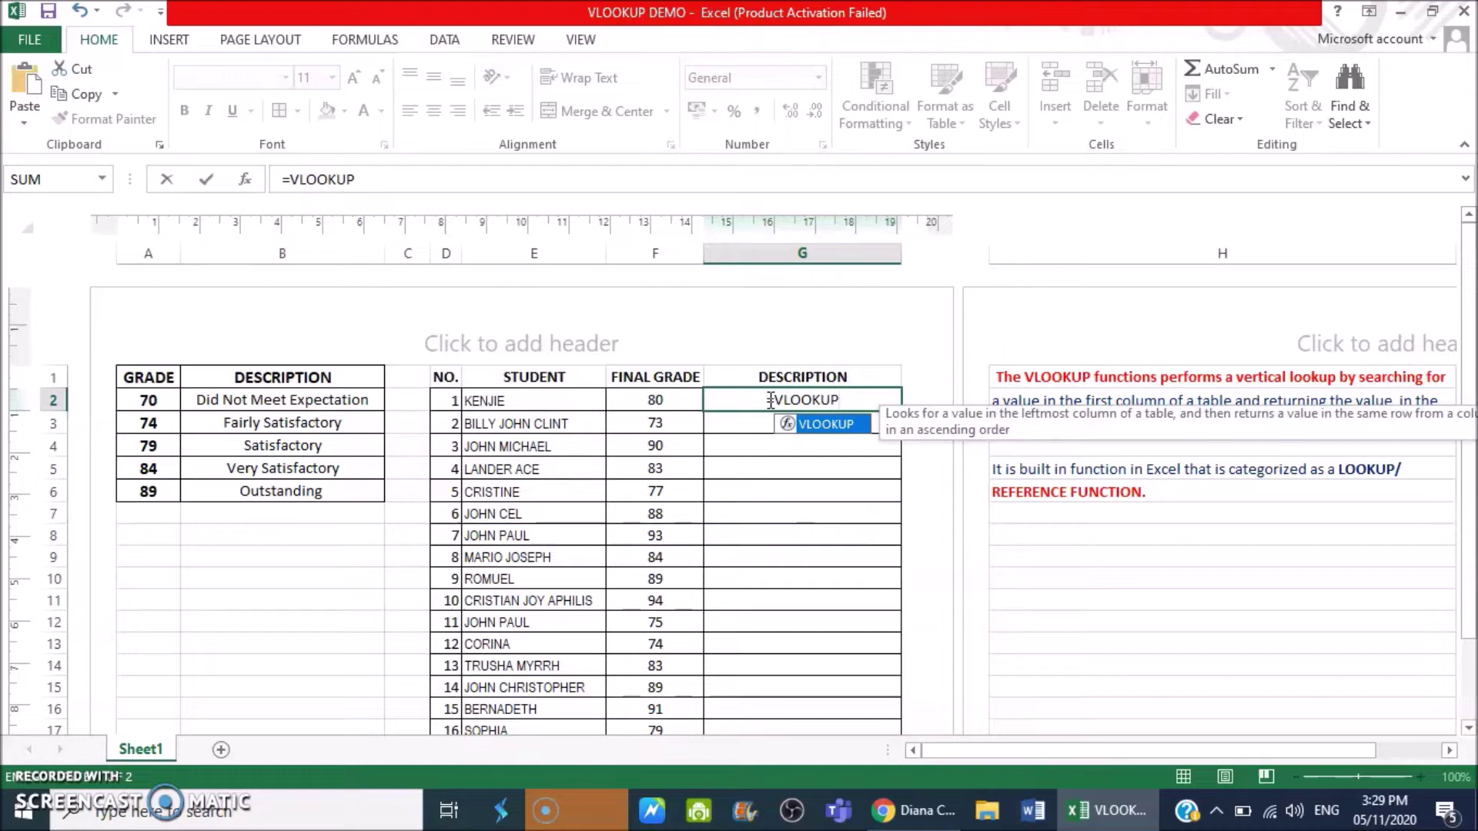
text(()
click(762, 401)
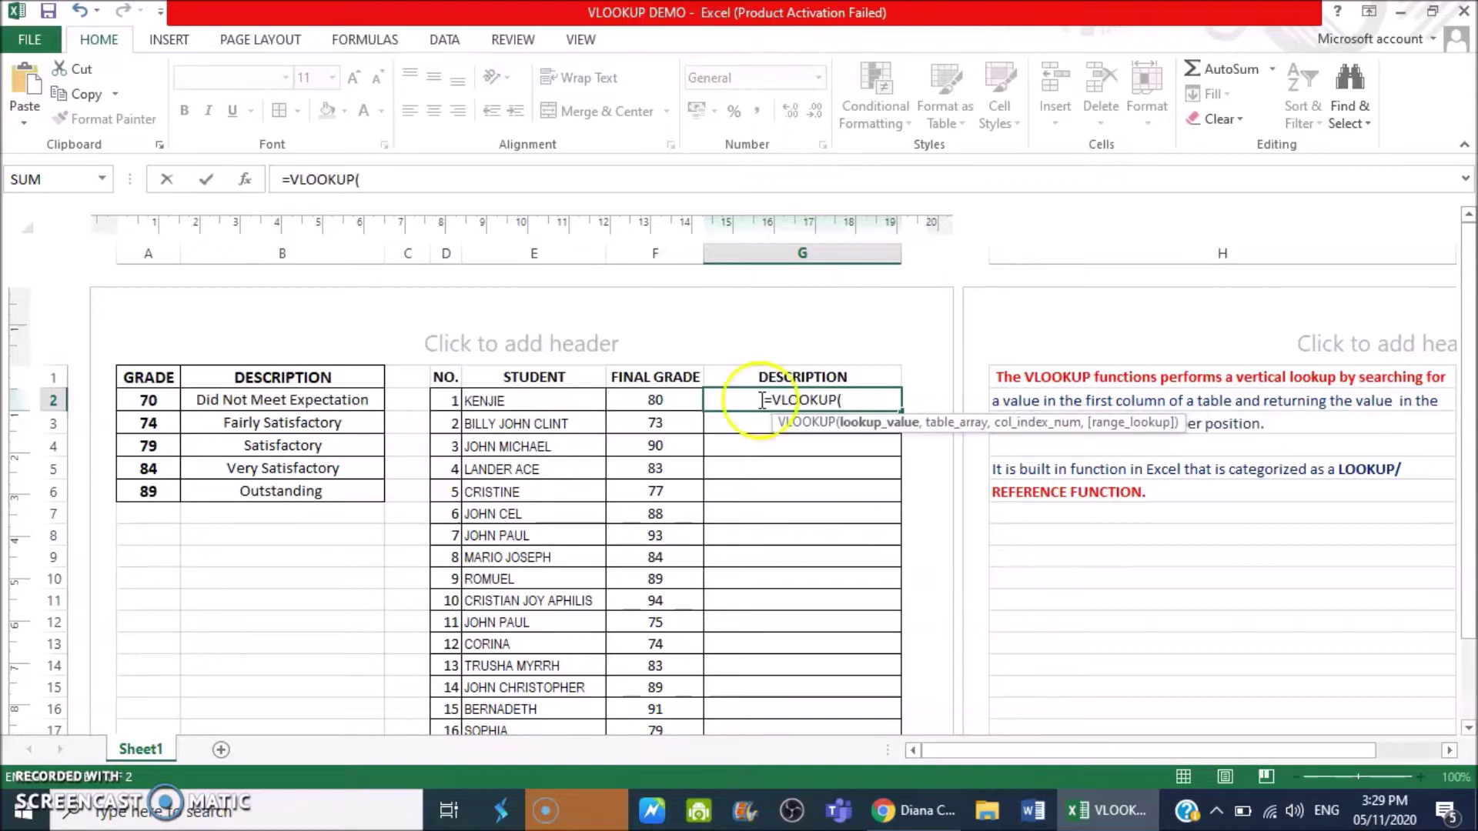
click(655, 400)
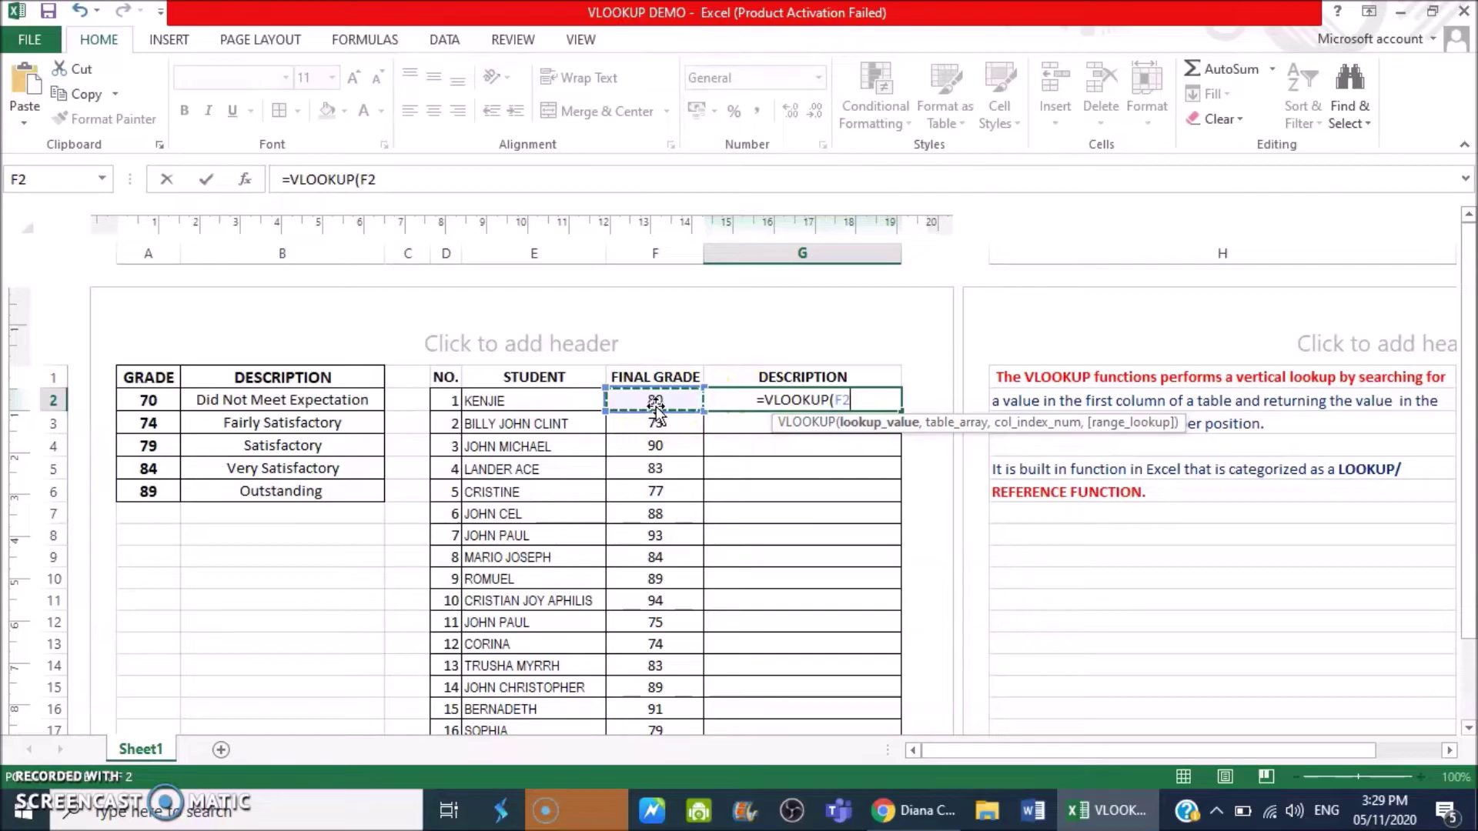
text(,)
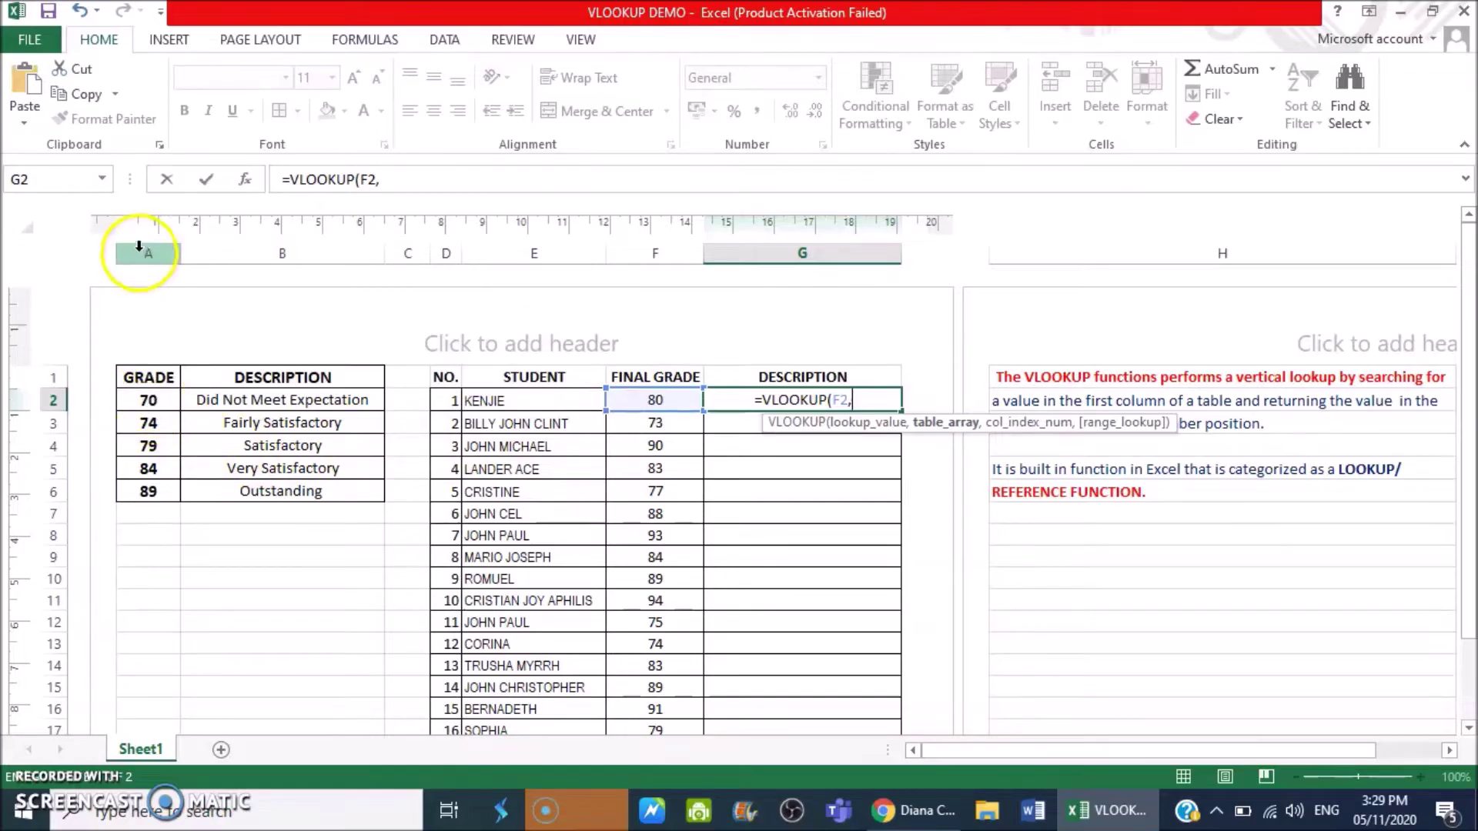
click(137, 397)
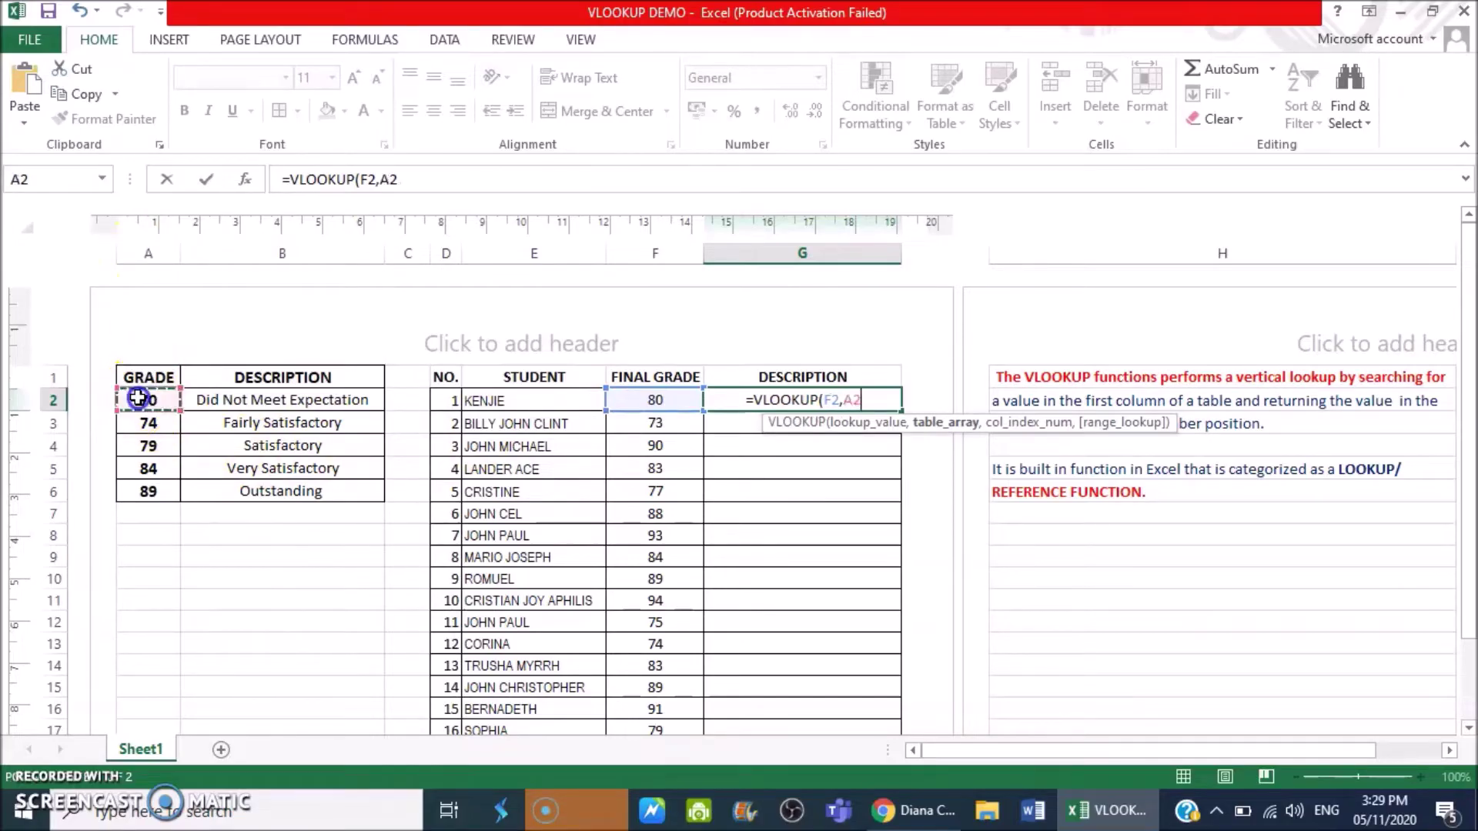
drag(137, 397, 251, 489)
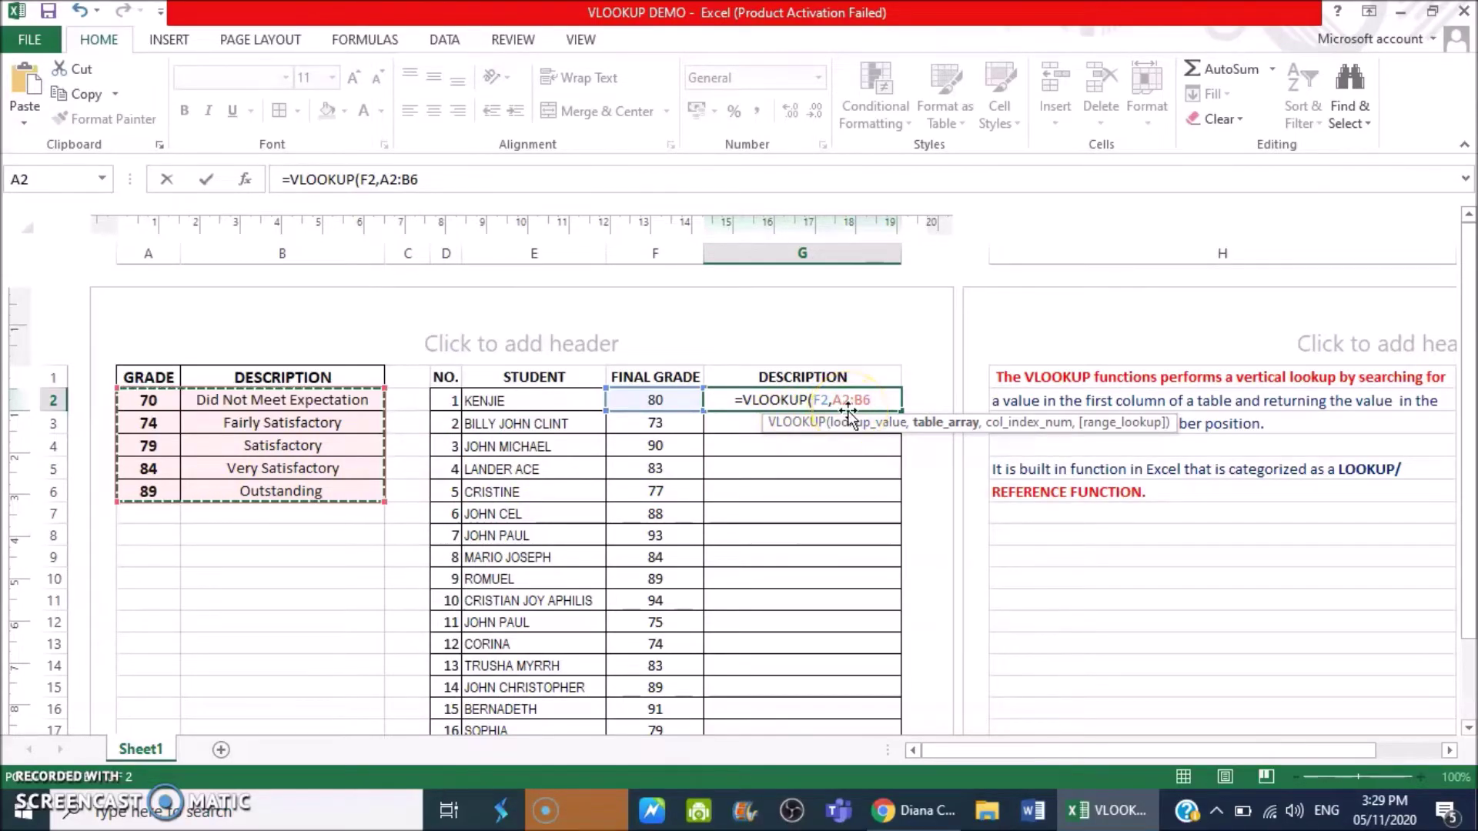
text(,)
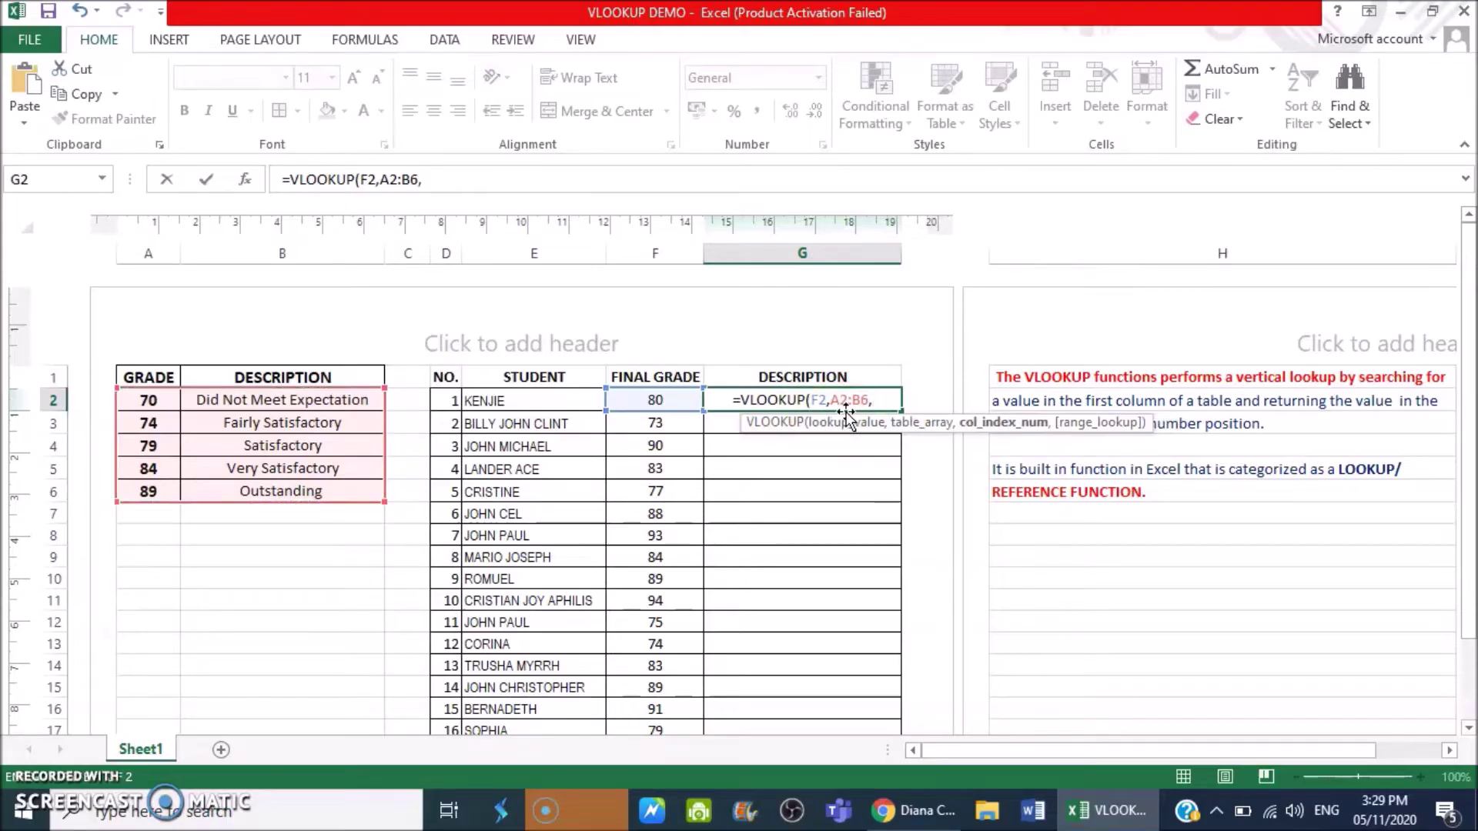
click(838, 425)
text(2)
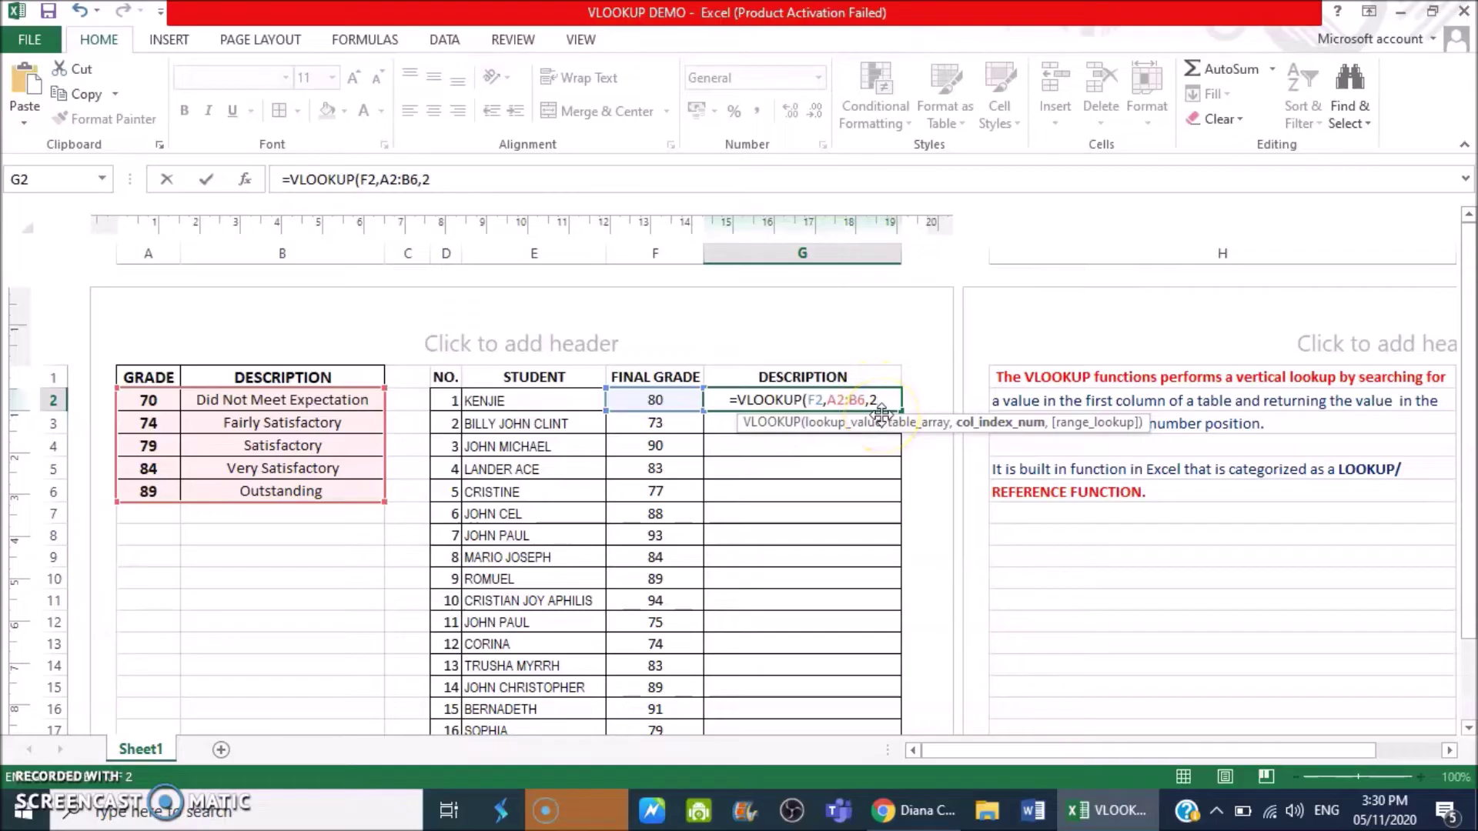
text())
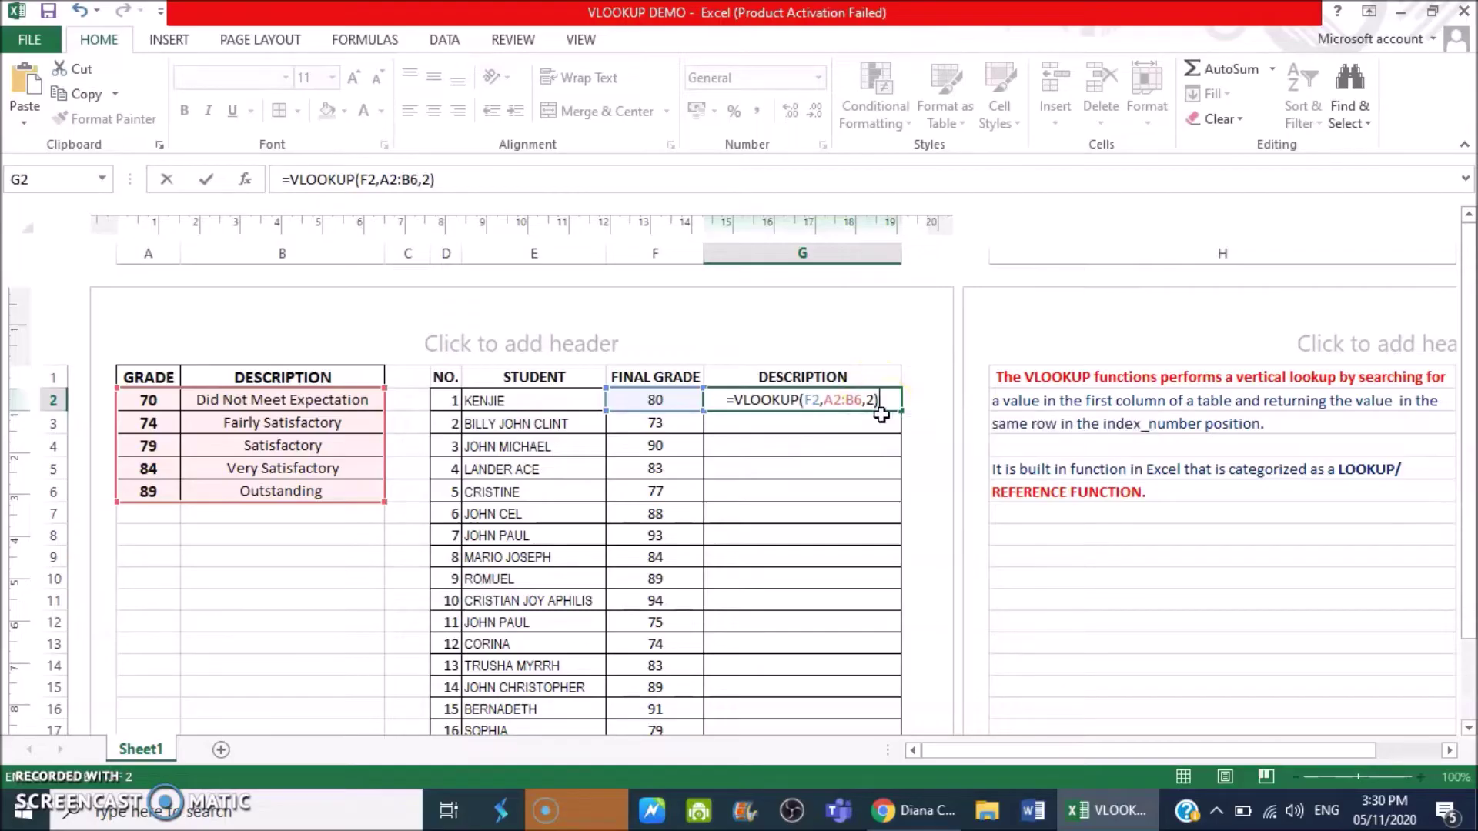
key(Return)
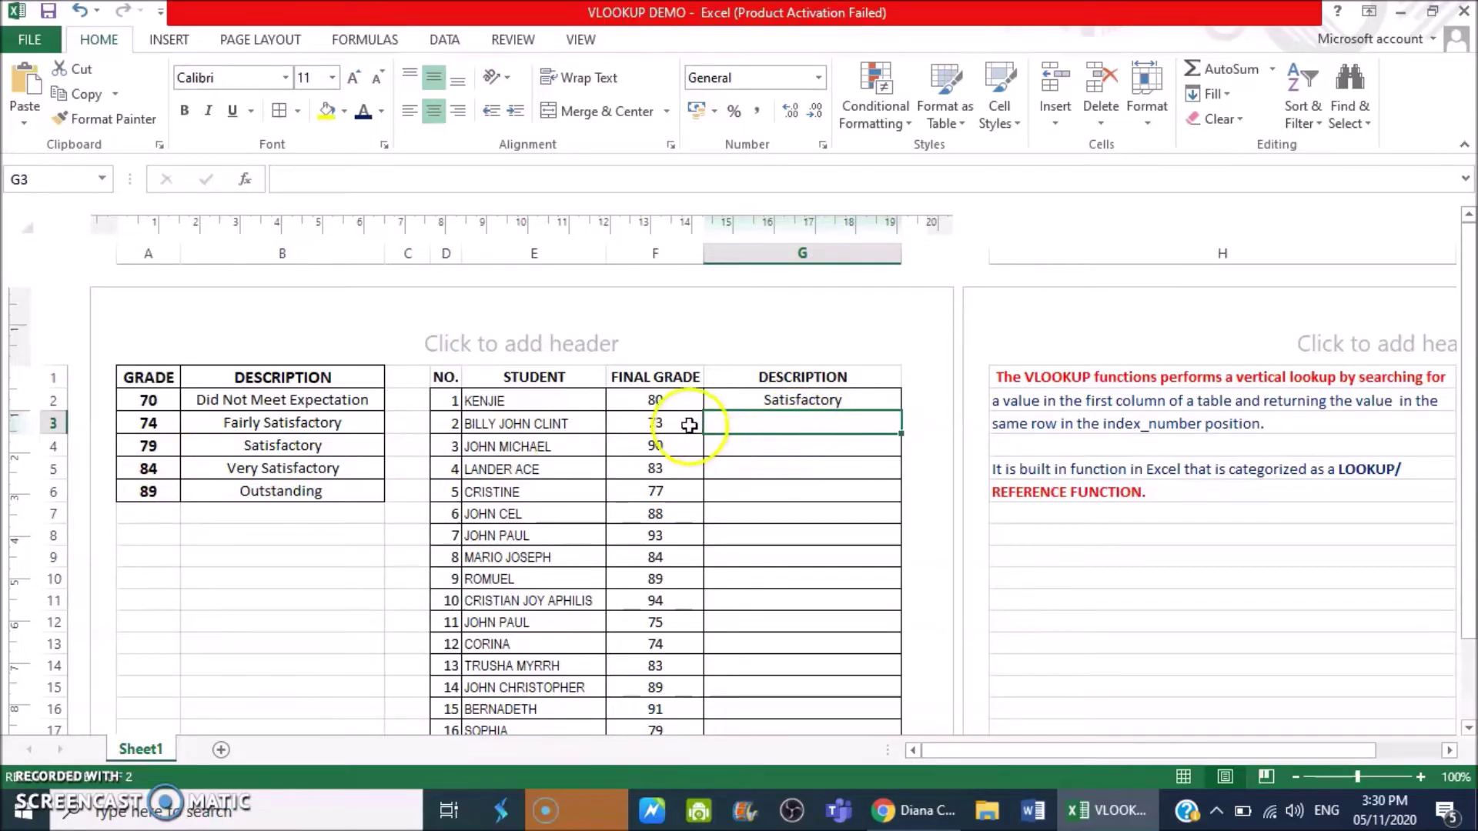
Step: Fill the G2 lookup formula down the Description column for every student
click(844, 401)
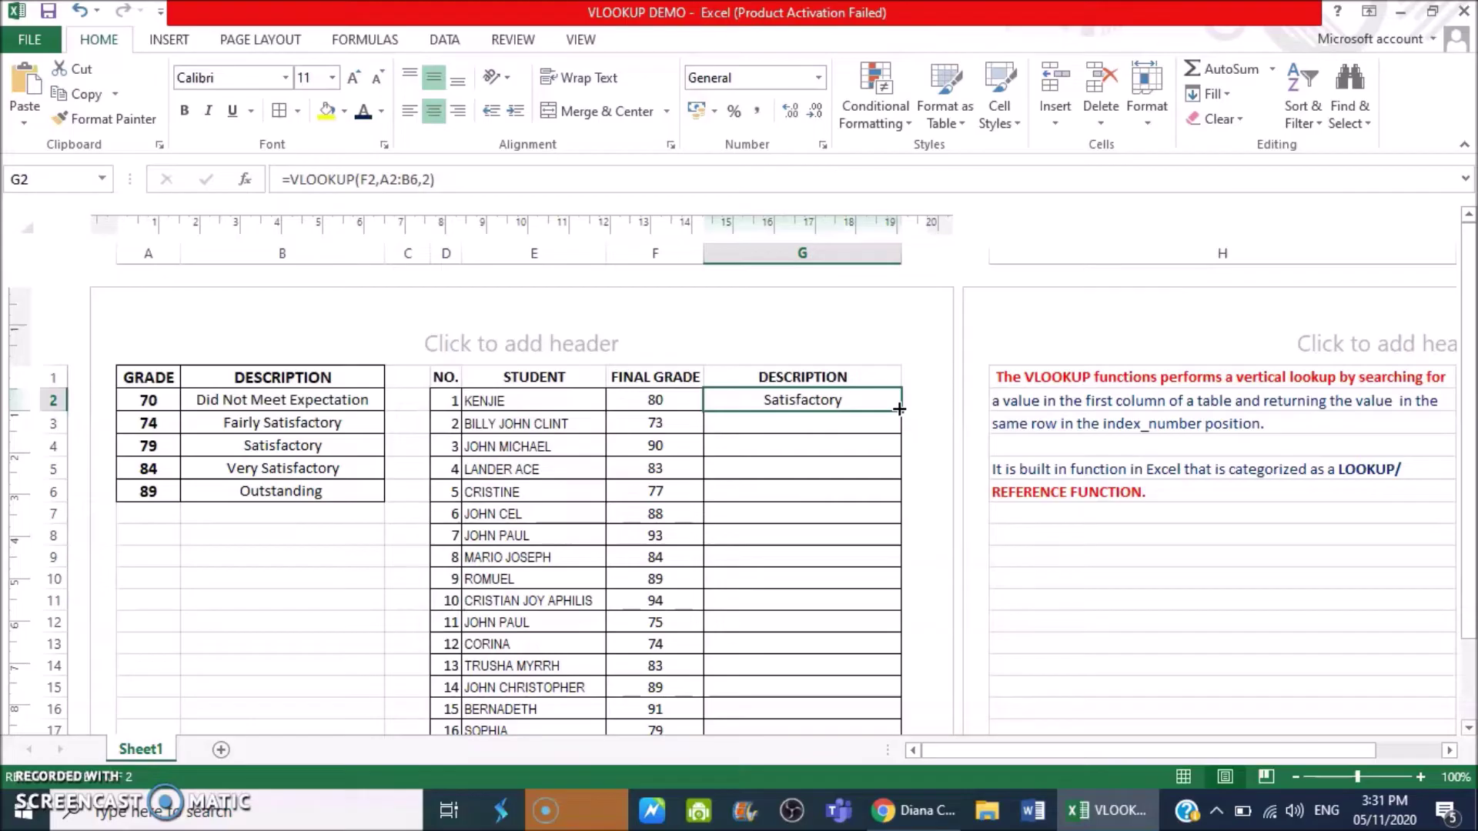
drag(898, 409, 891, 707)
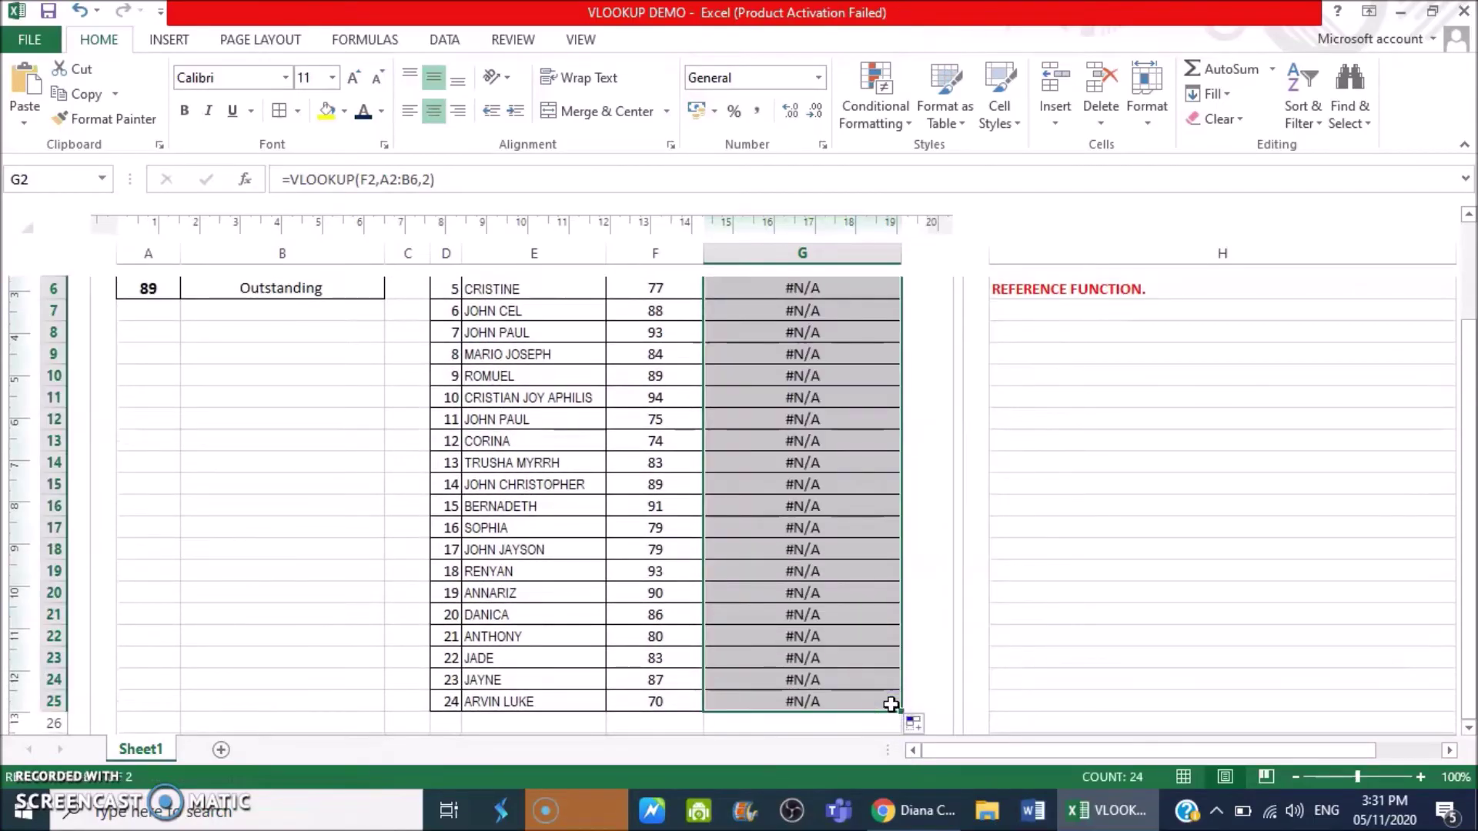
scroll(836, 575, up, 3)
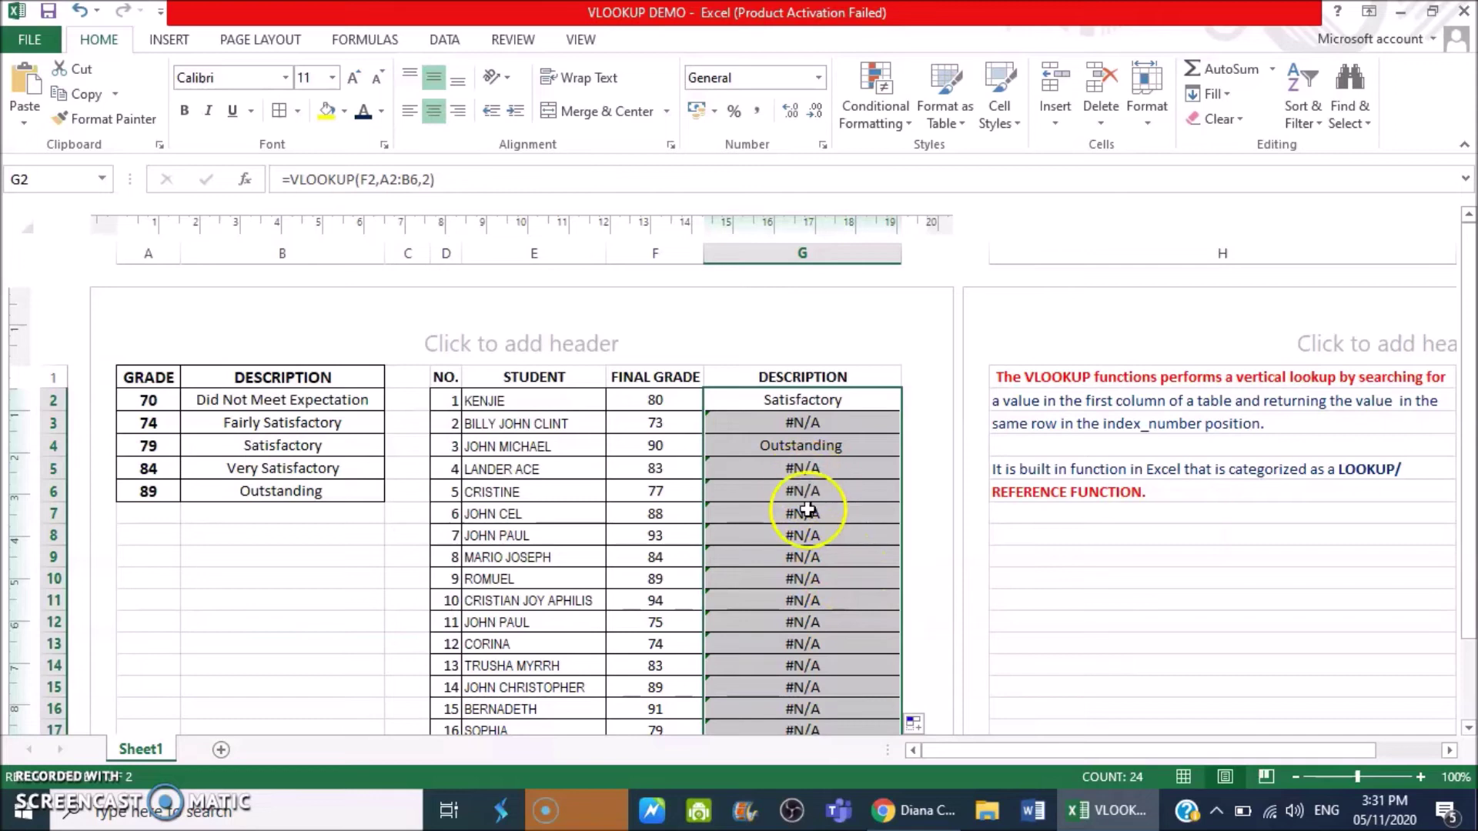
Step: Inspect the copied formulas, opening G3 to show its shifted range A3:B7
click(806, 423)
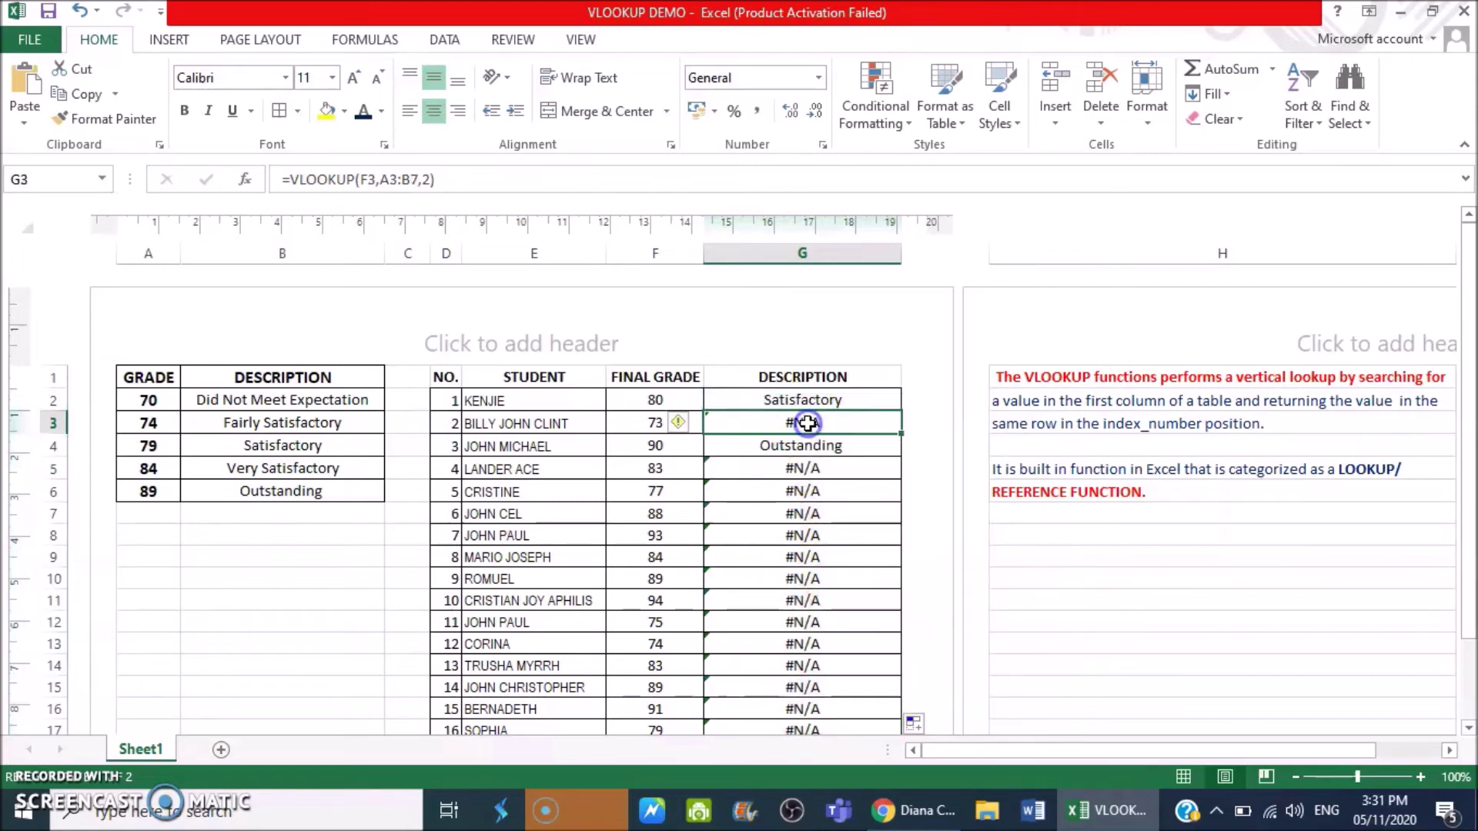
click(815, 469)
click(815, 446)
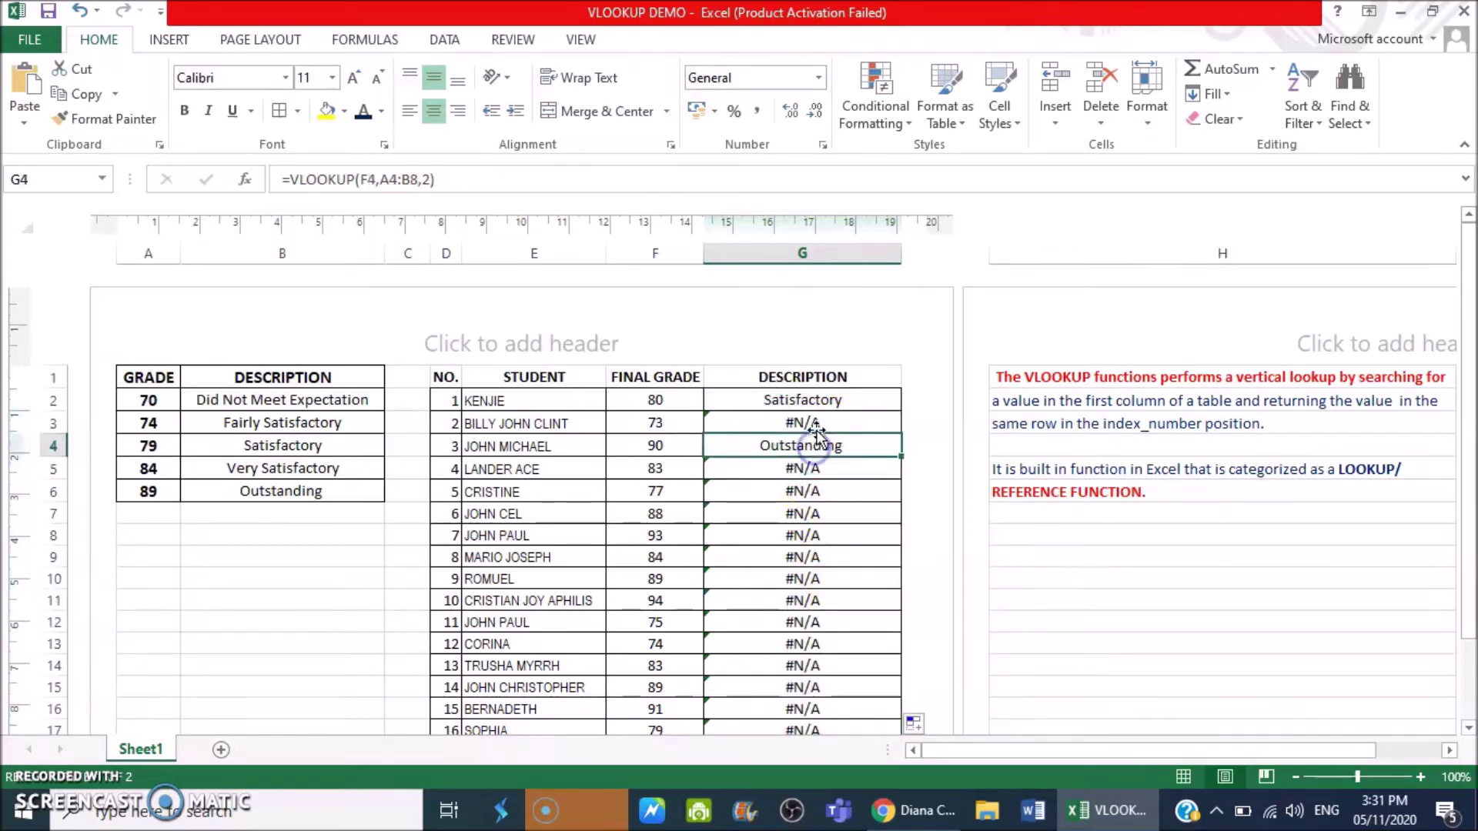
click(816, 422)
double_click(816, 422)
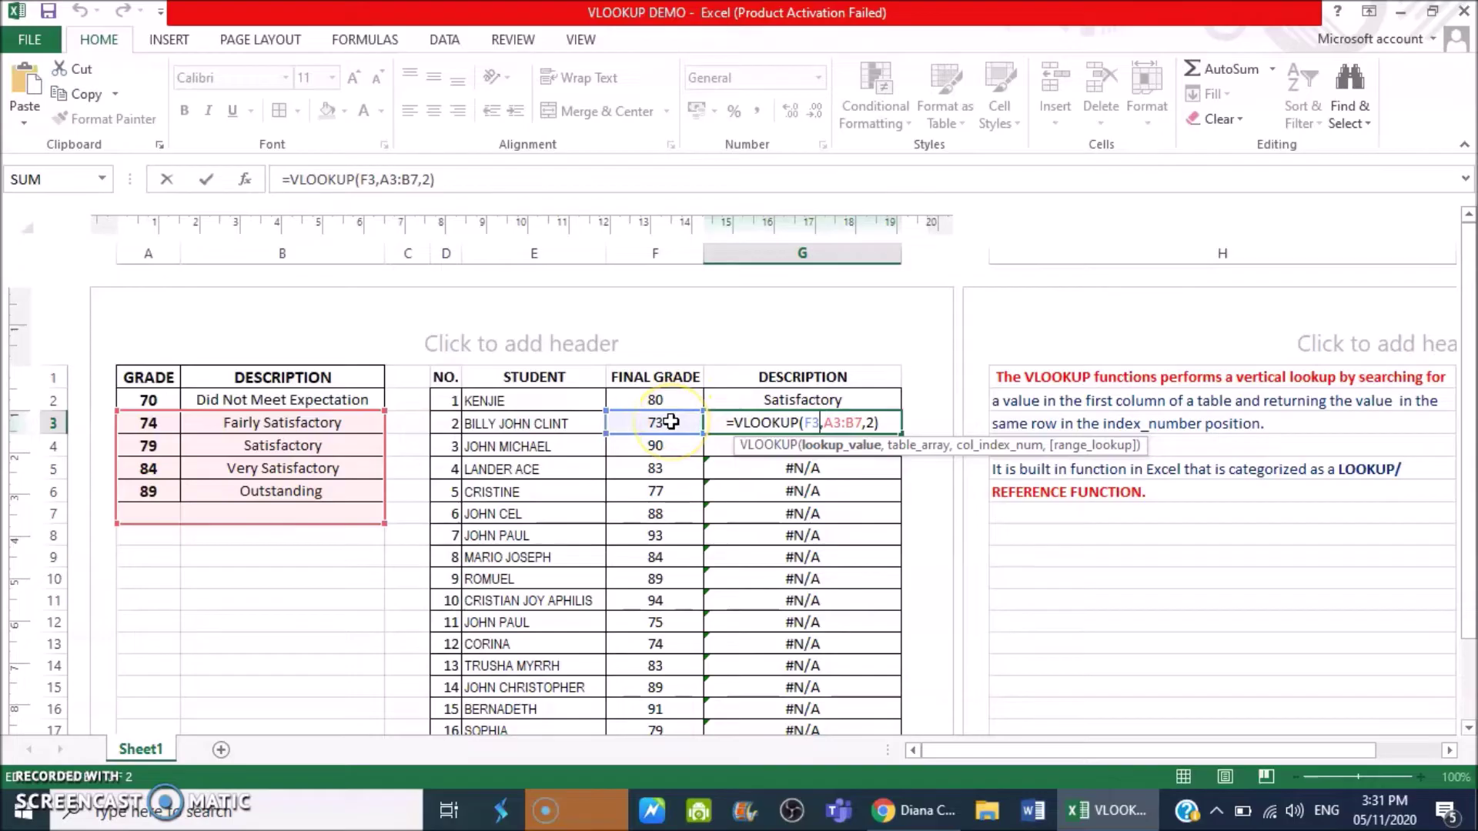
Step: Change G2's lookup range to the absolute reference $A$2:$B$6
click(805, 400)
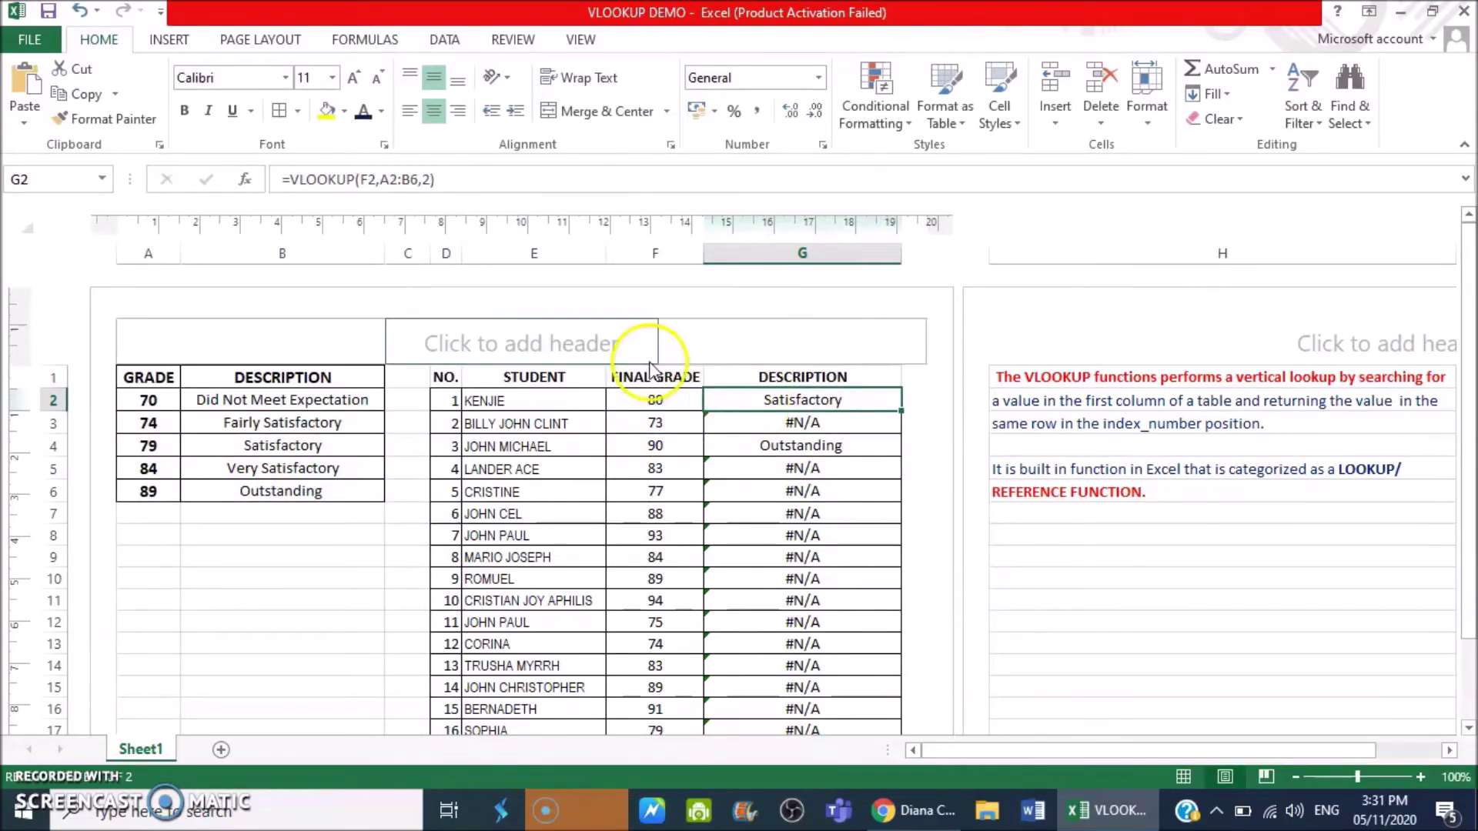
click(383, 179)
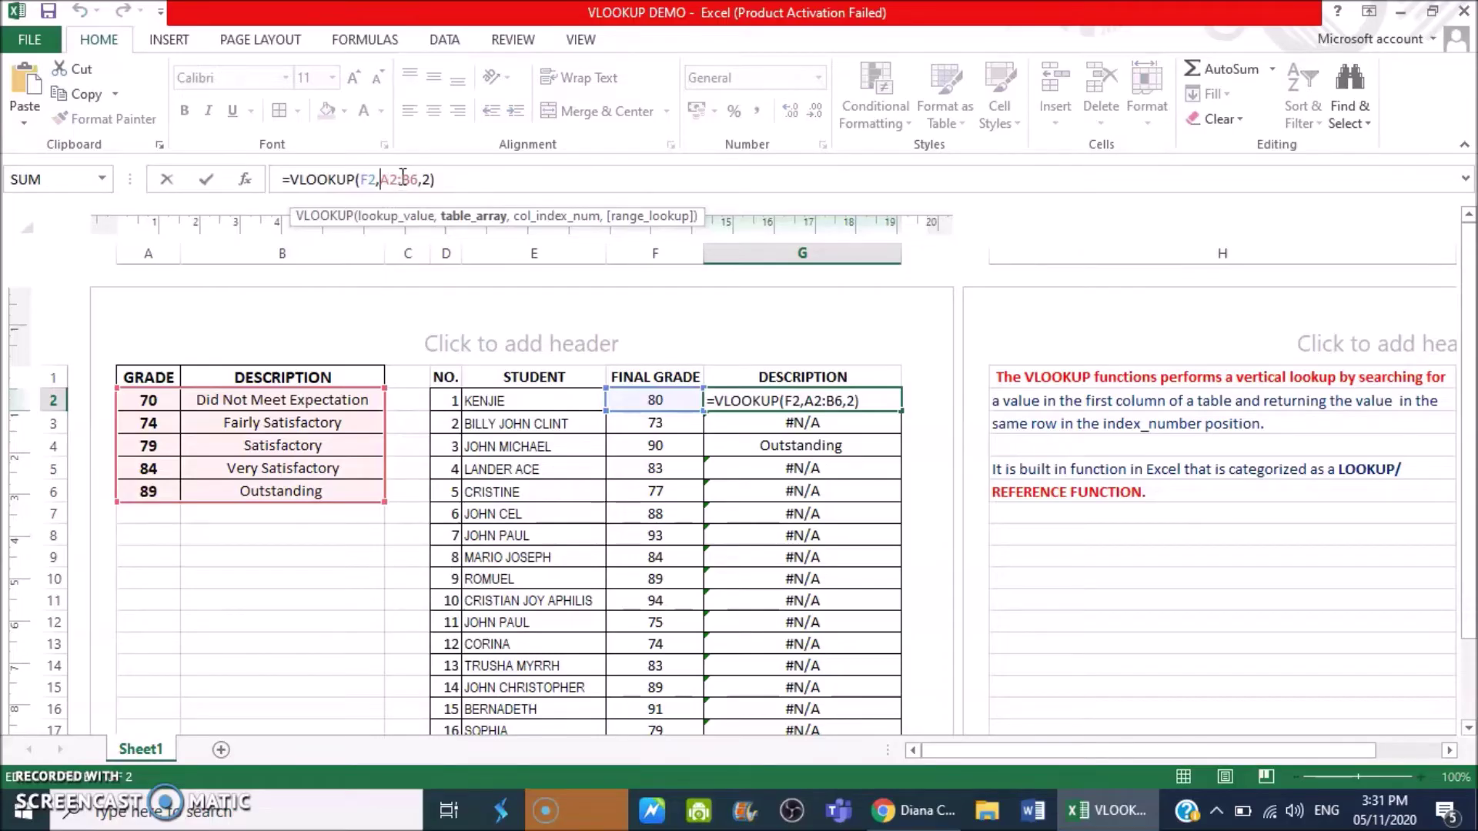
text($A)
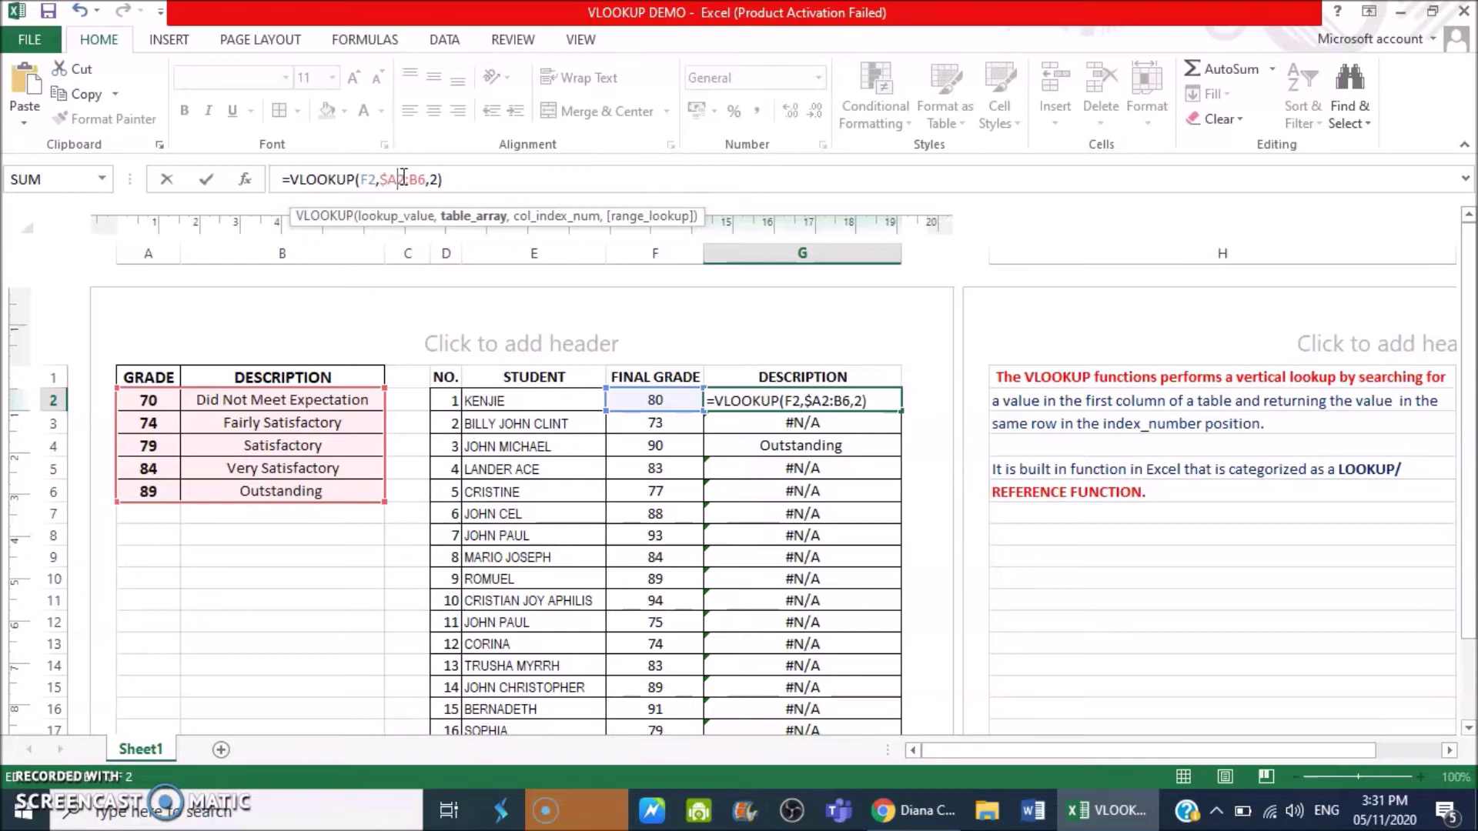
text($)
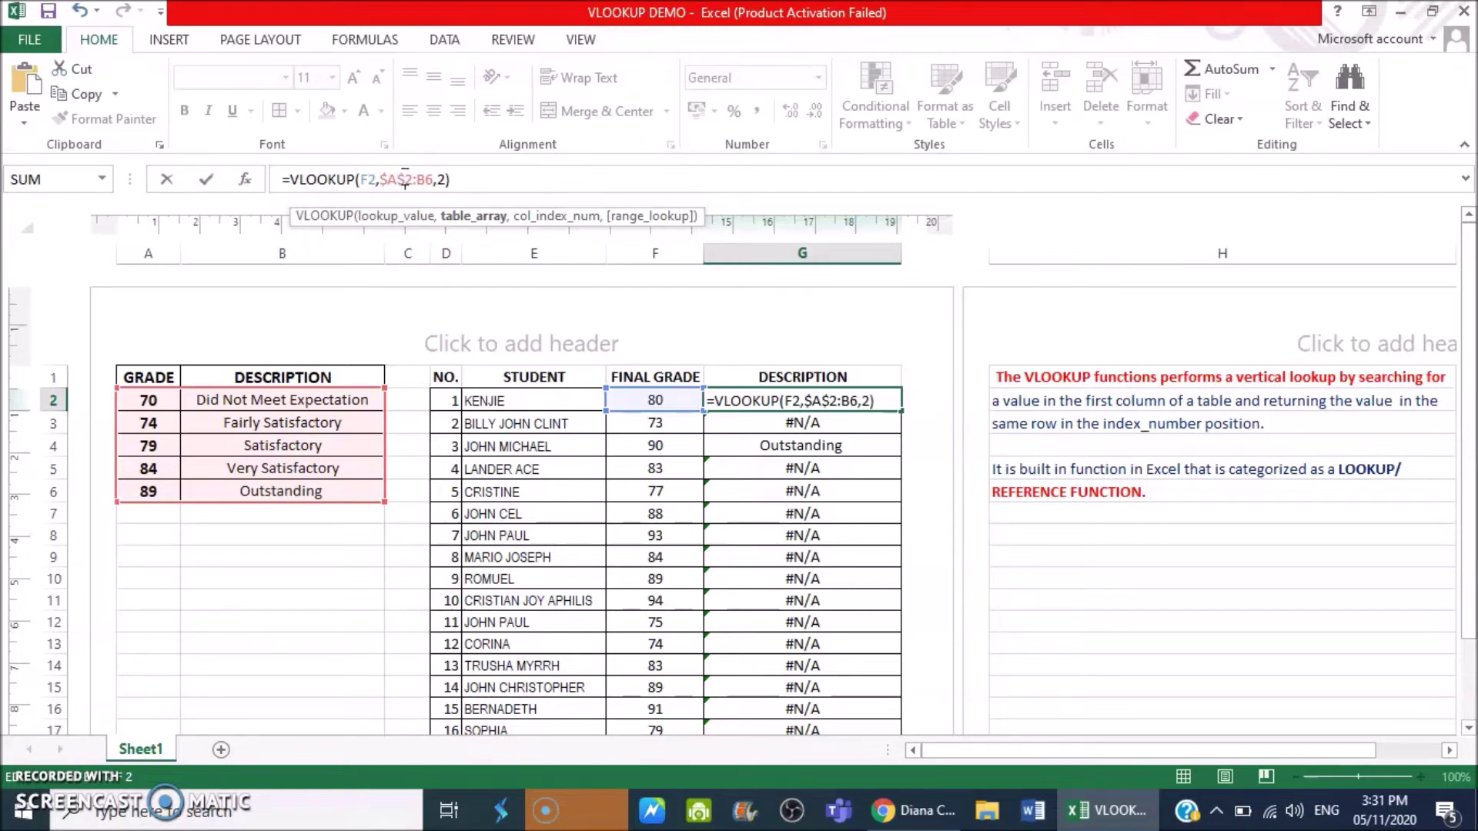
click(429, 178)
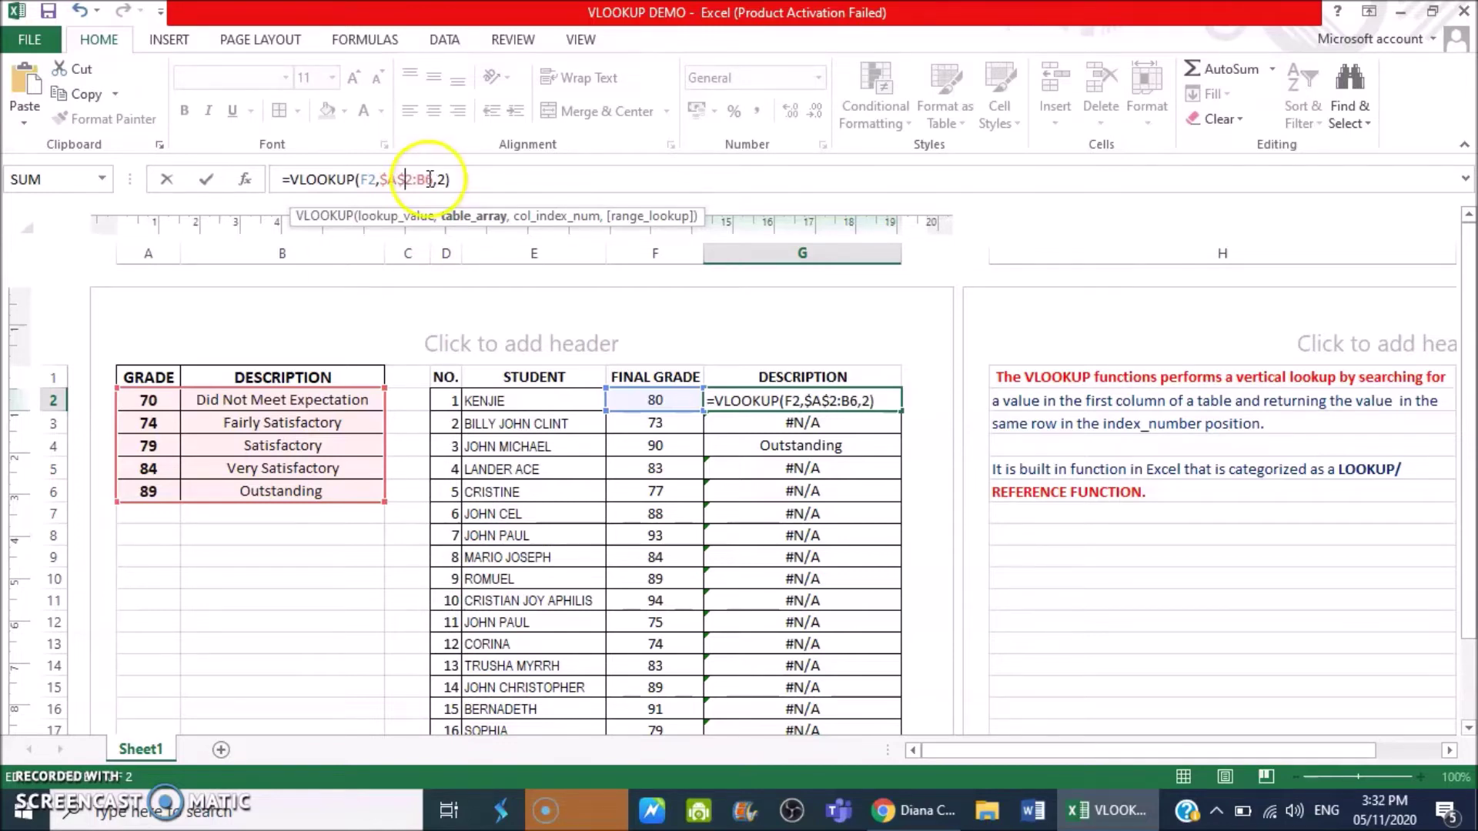
click(423, 179)
text($)
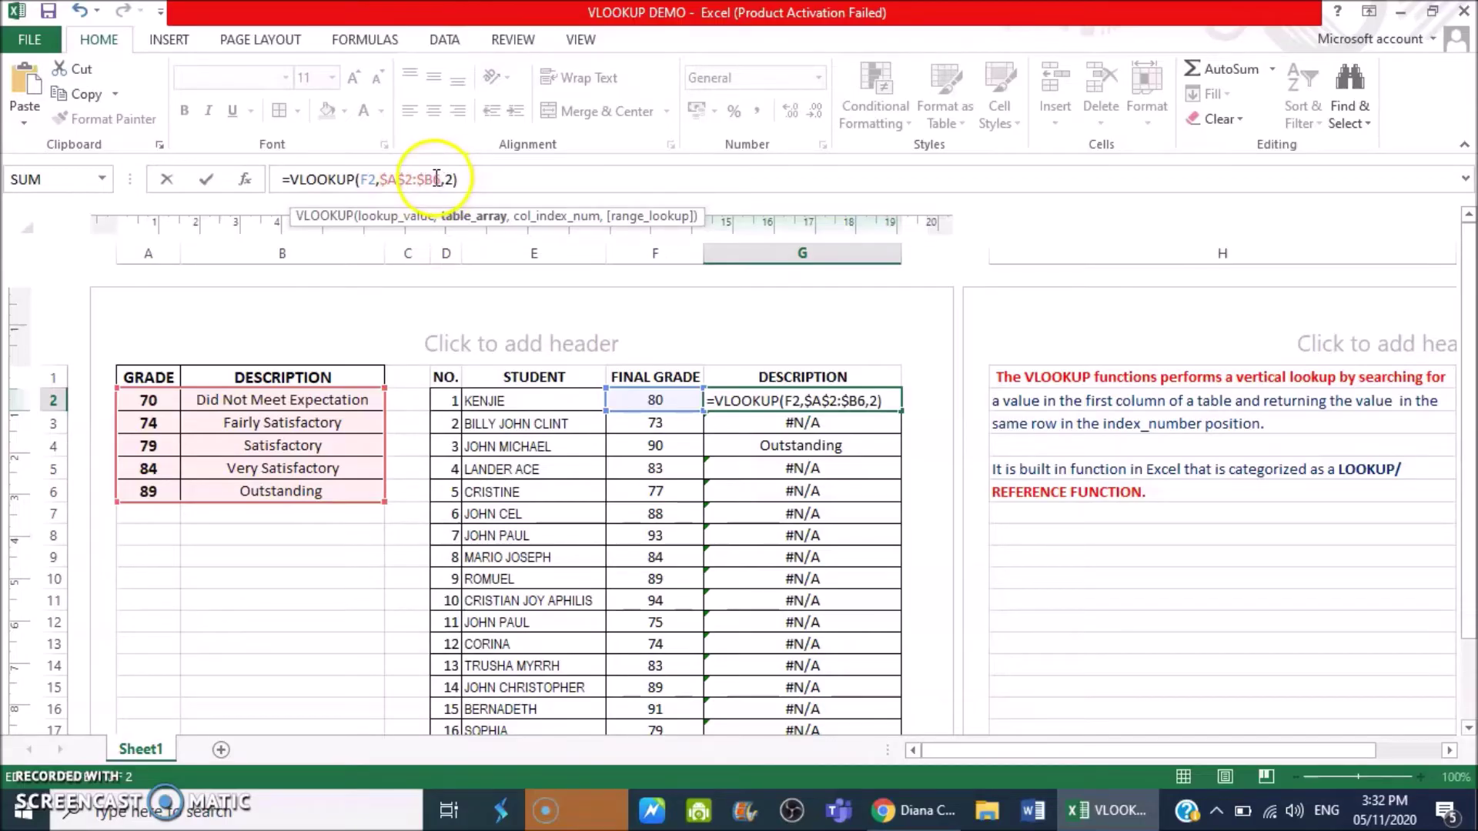
click(437, 178)
text($)
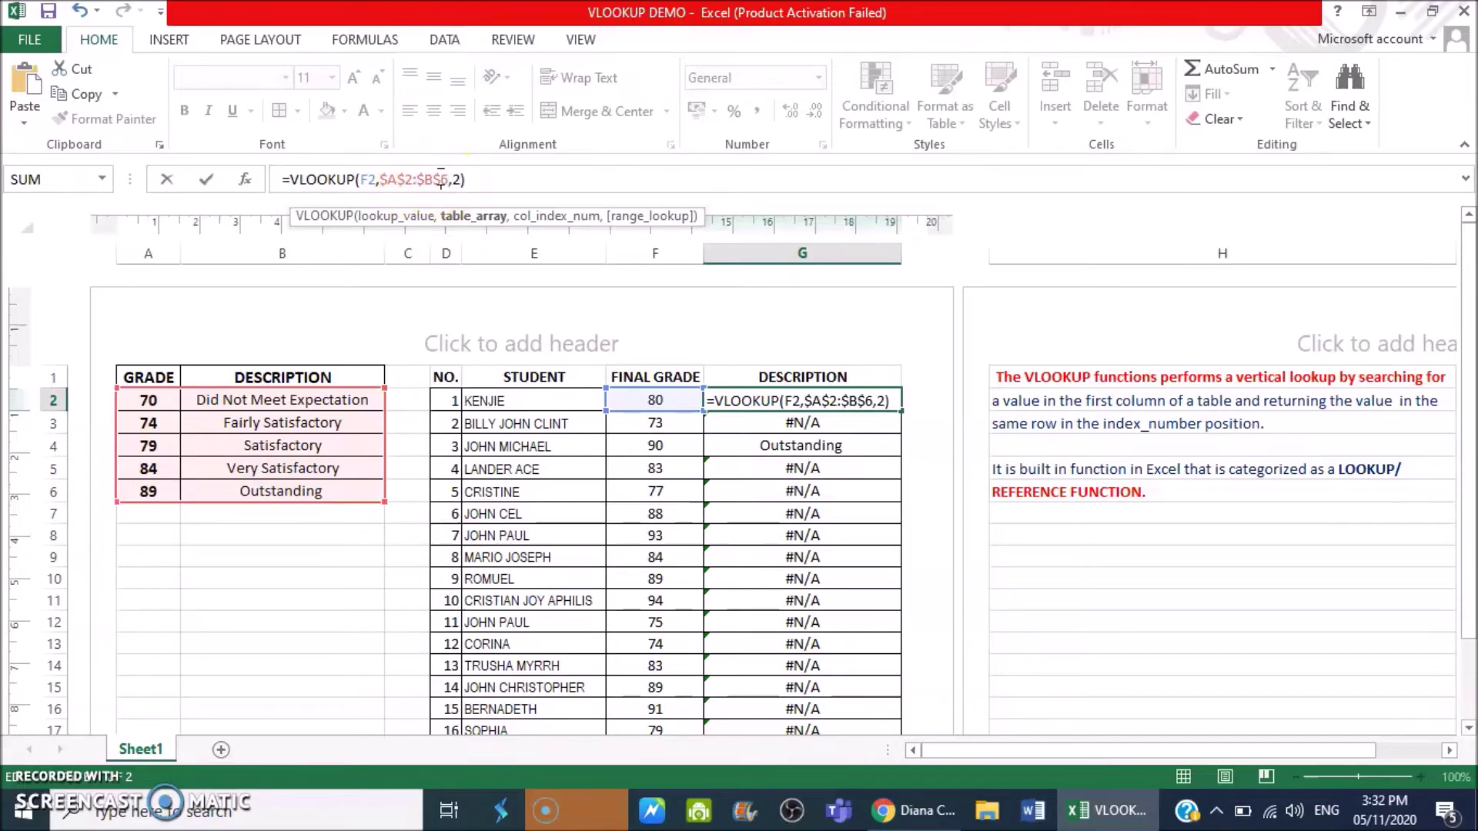
key(Return)
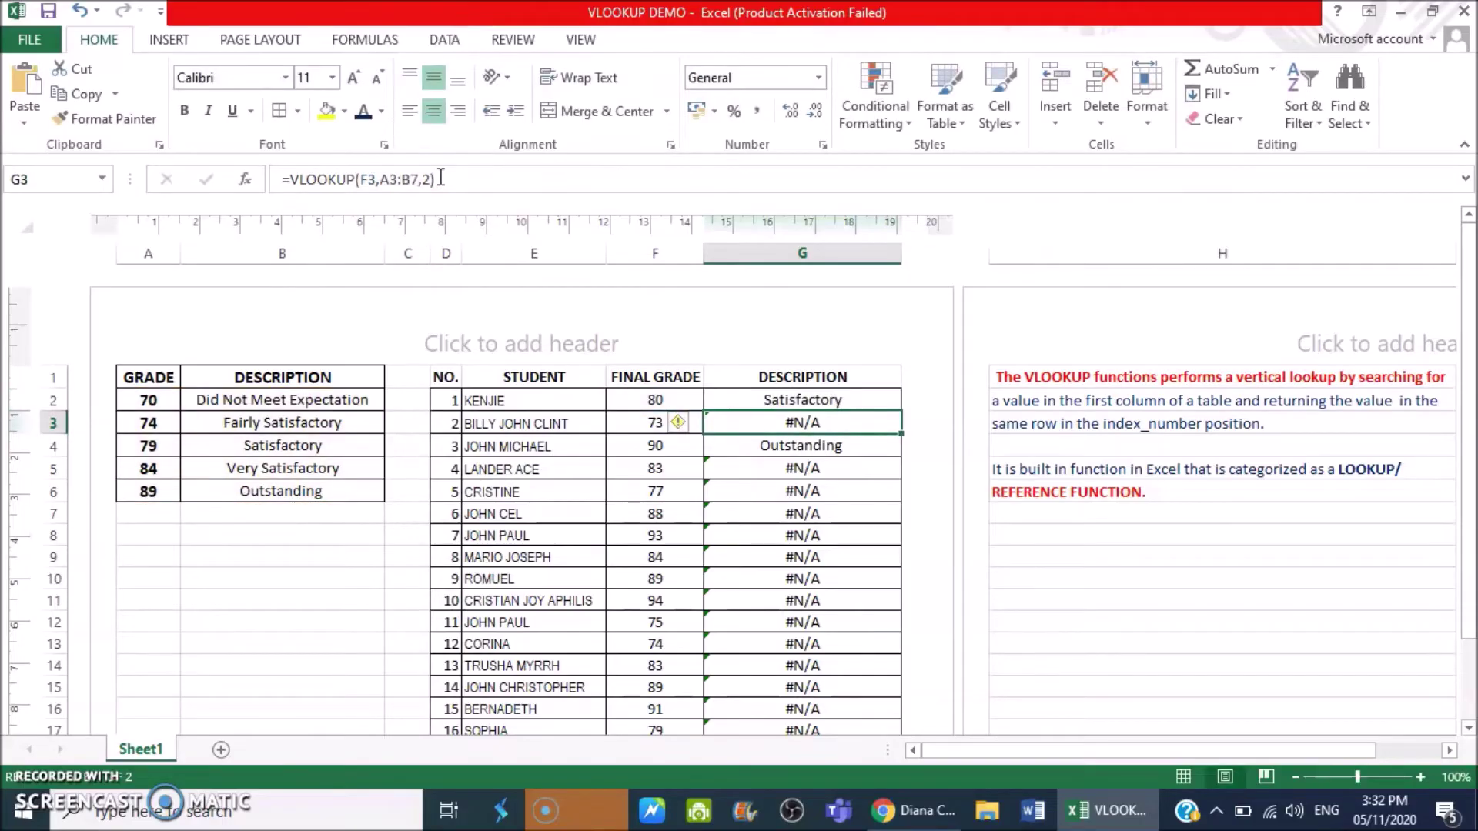
Step: Fill the corrected G2 formula down to G25 and spot-check results like row 3
click(857, 400)
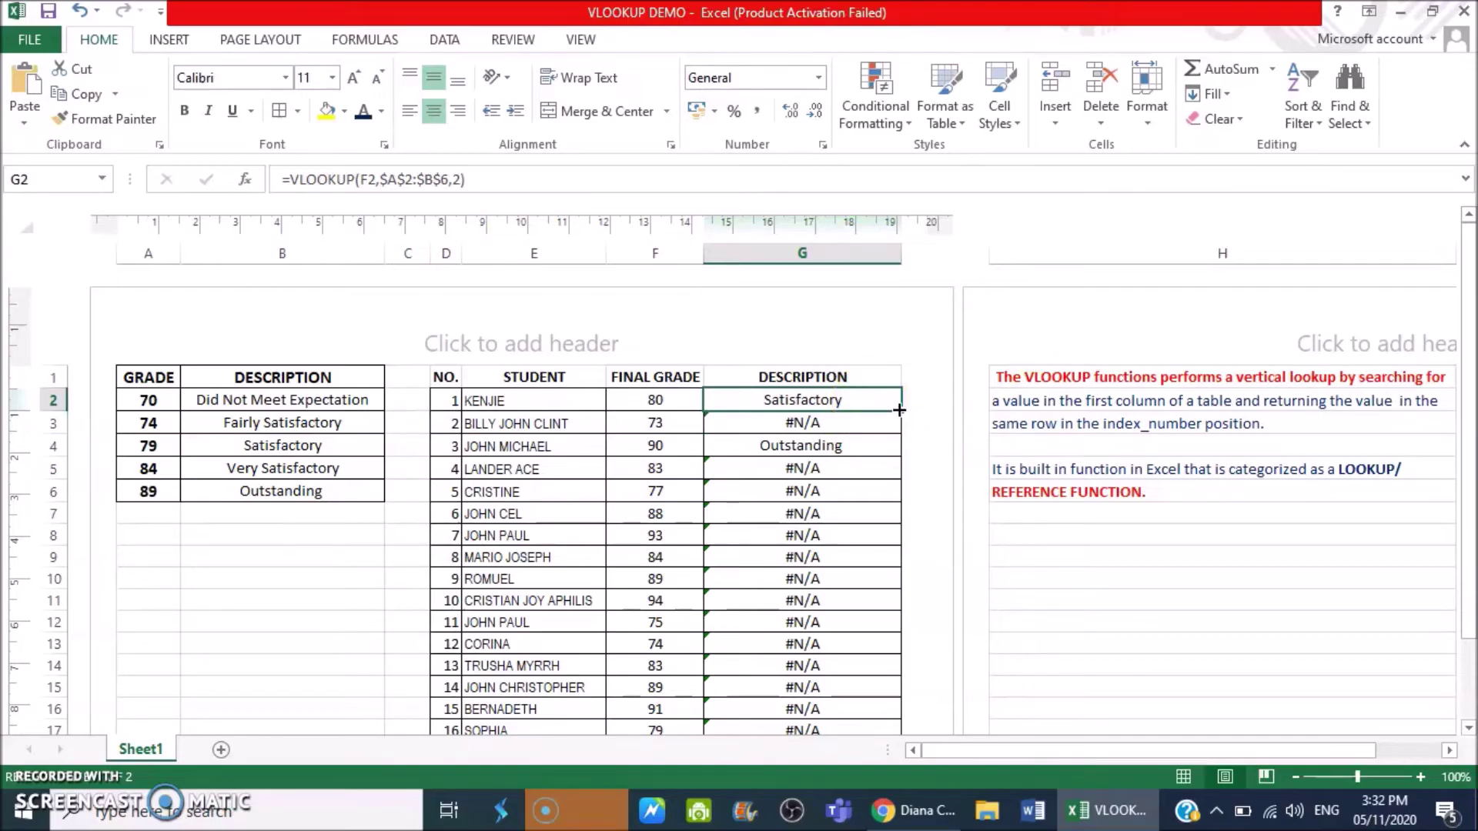
mouse_move(900, 410)
mouse_down()
mouse_move(900, 731)
mouse_move(899, 683)
mouse_up()
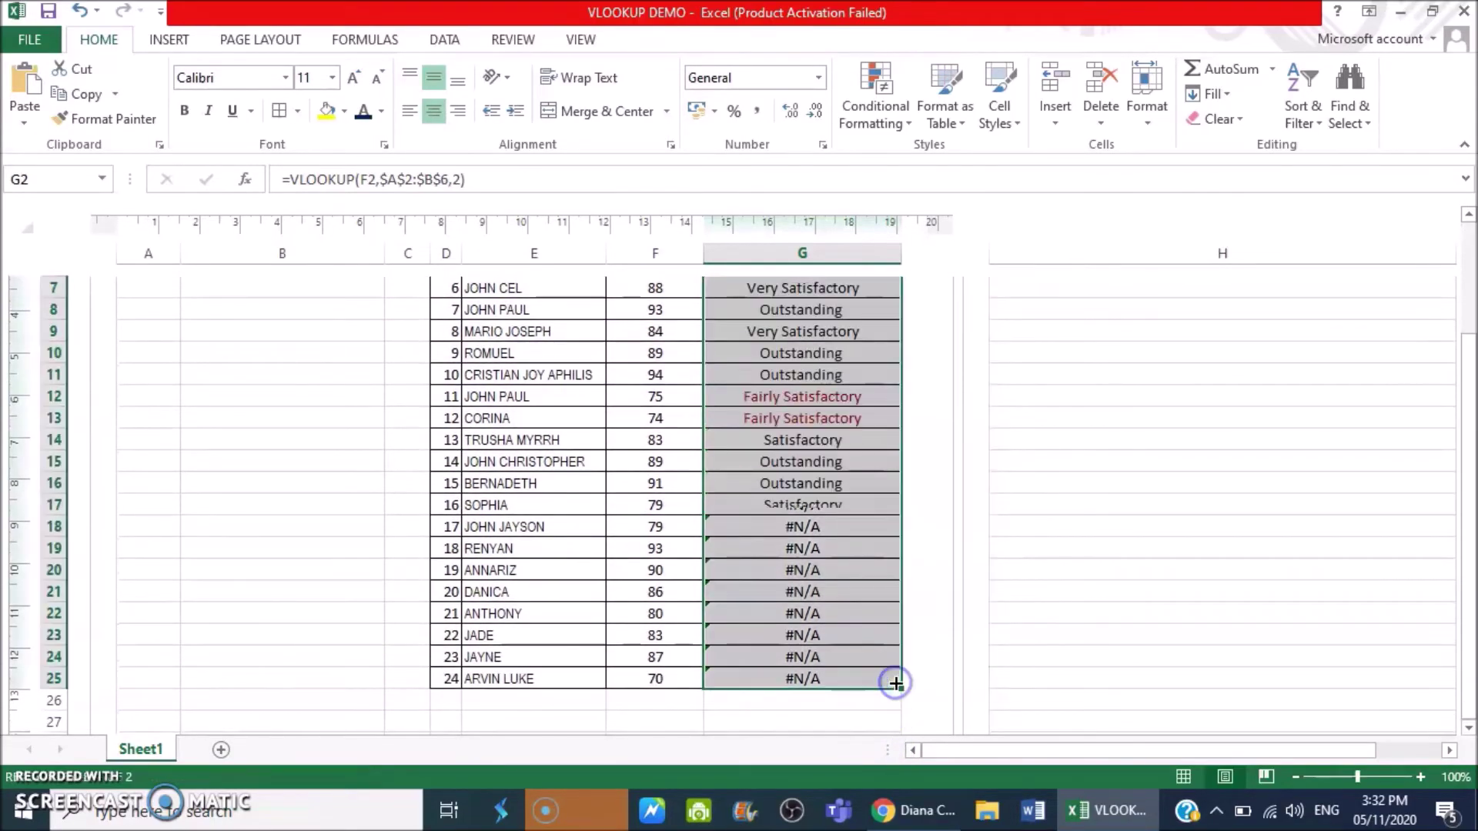
scroll(838, 514, up, 3)
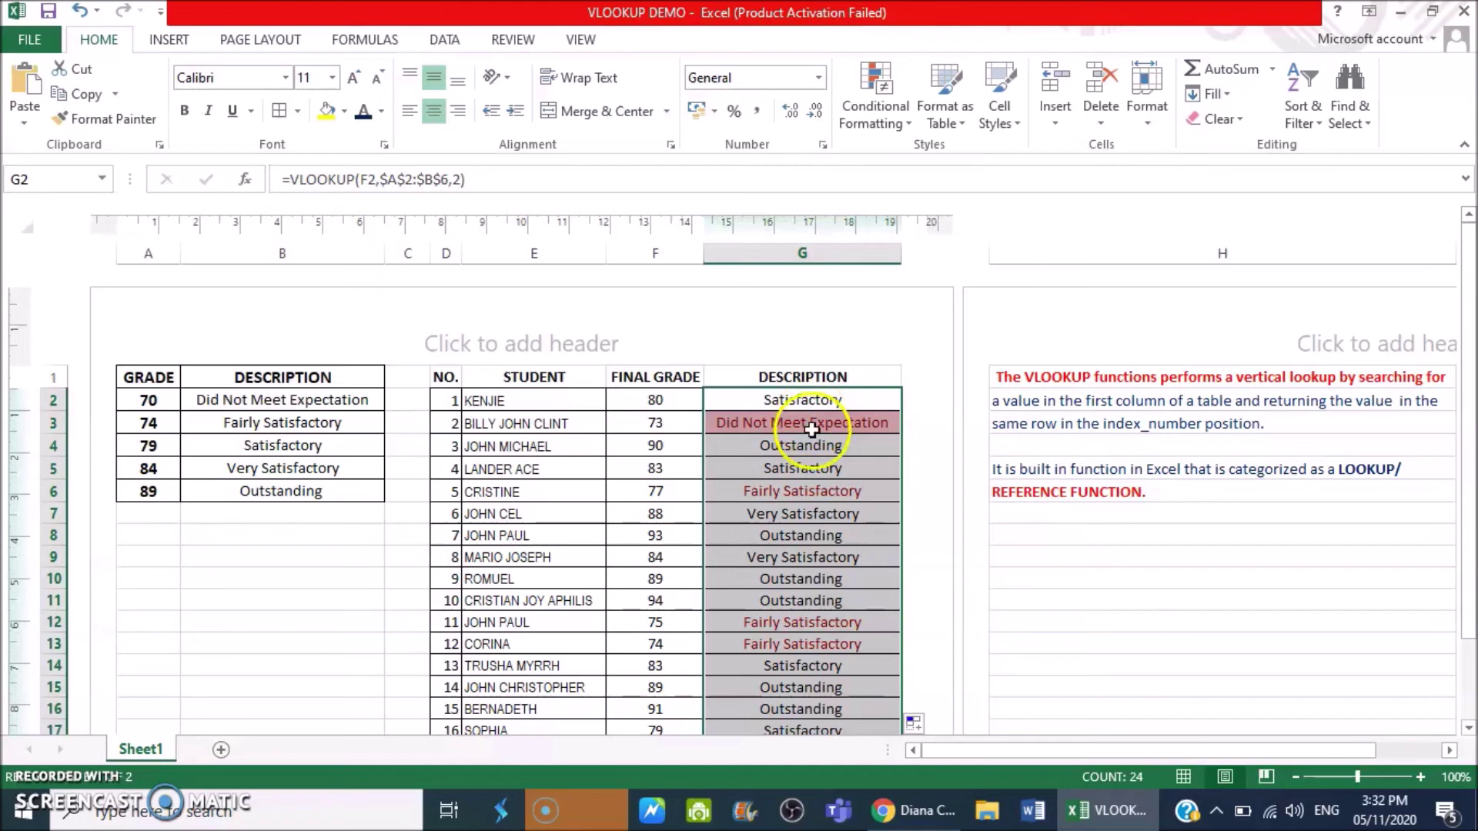
click(826, 620)
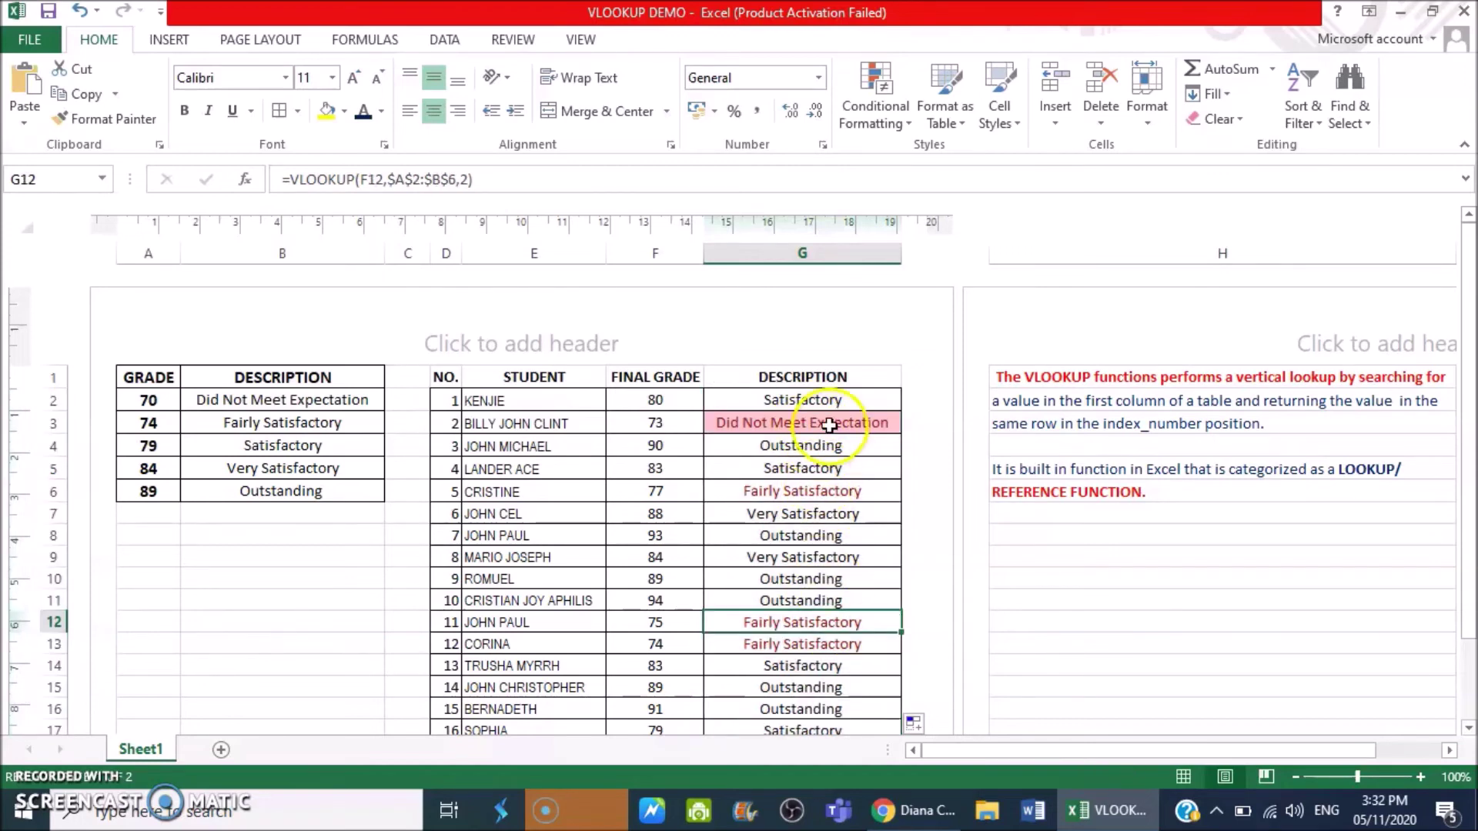
click(772, 423)
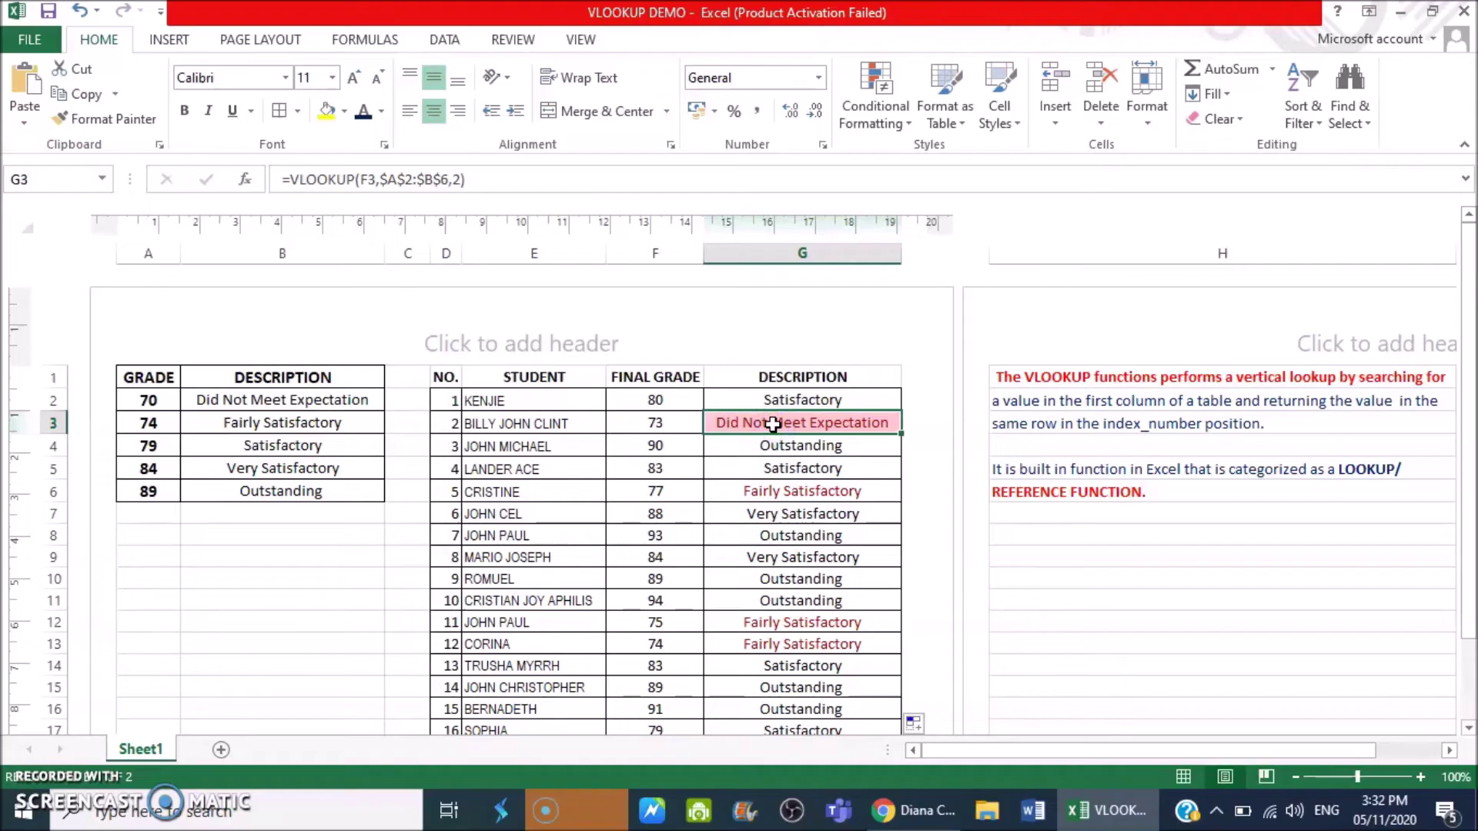
click(737, 425)
scroll(722, 429, down, 3)
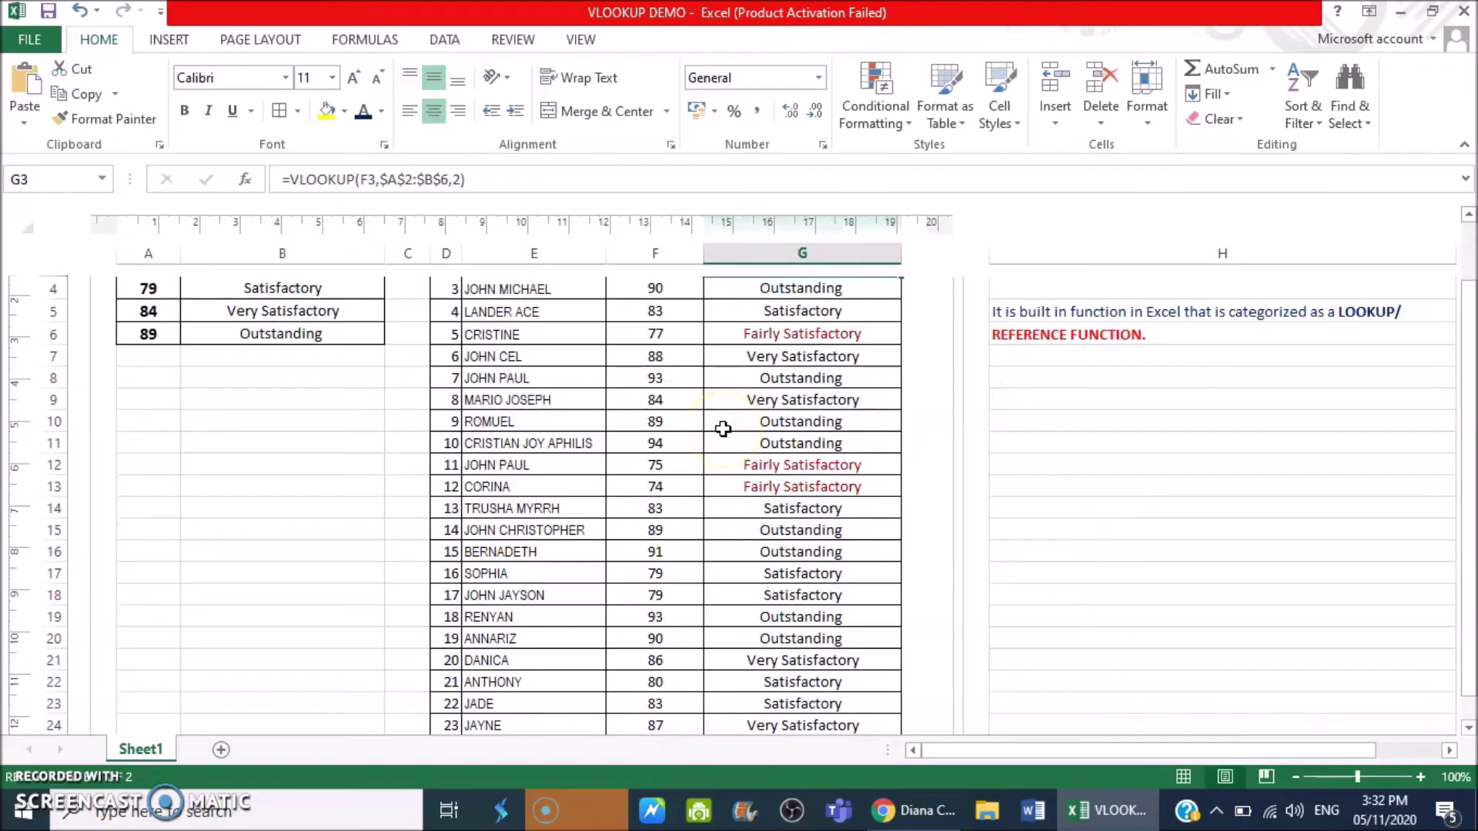
scroll(806, 472, up, 3)
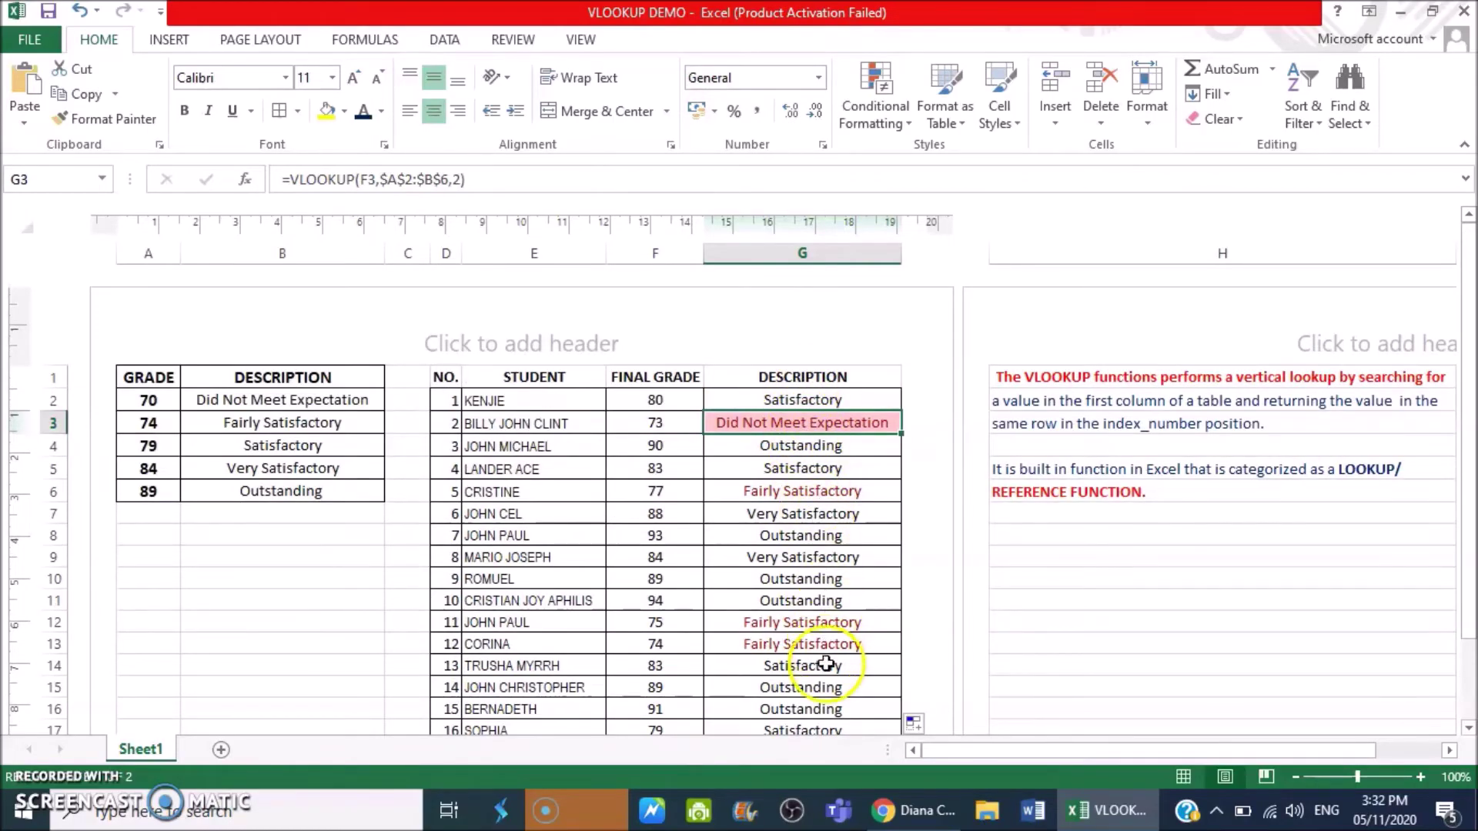
scroll(832, 485, down, 2)
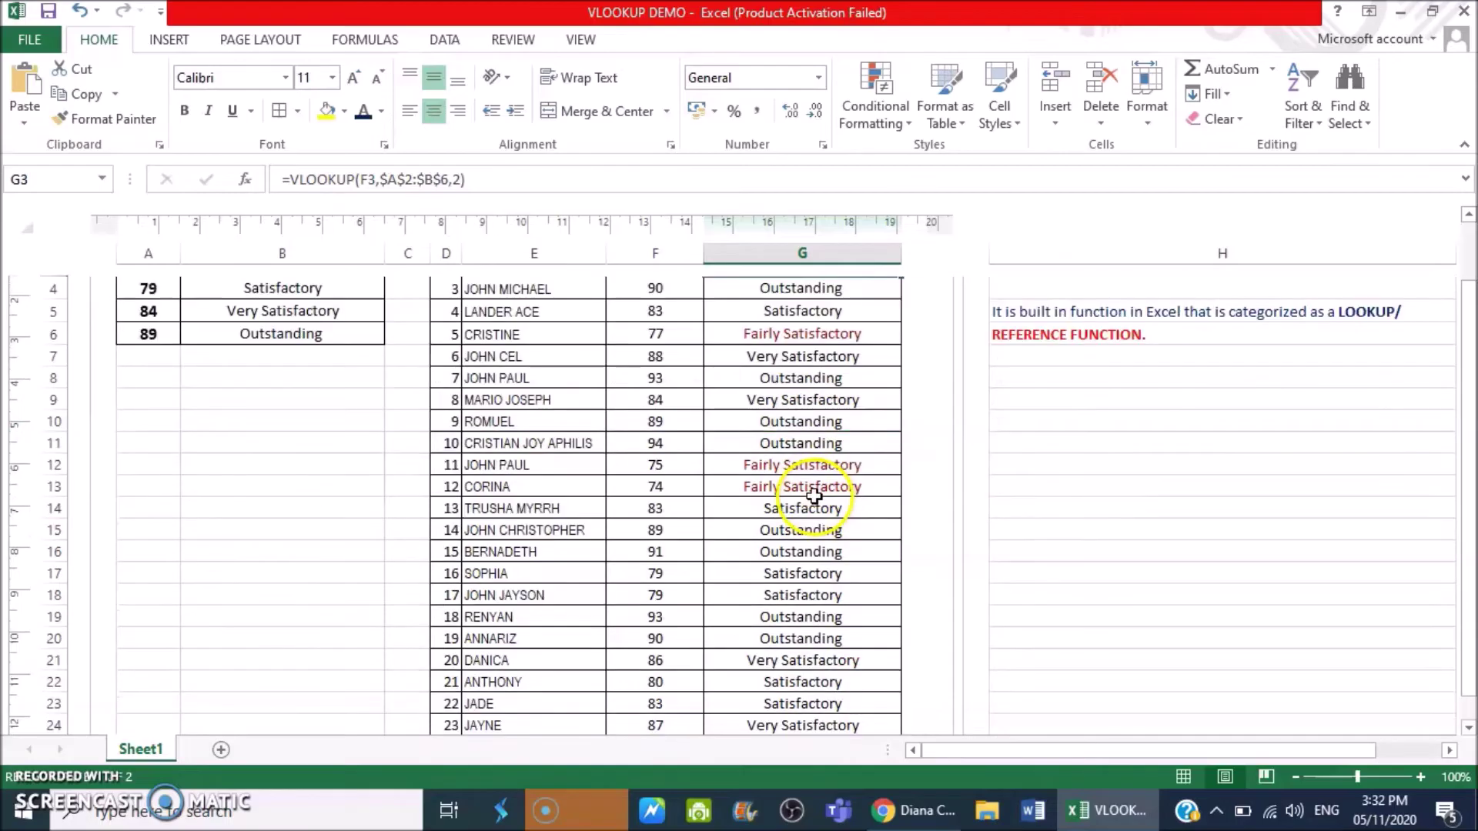
scroll(773, 406, up, 2)
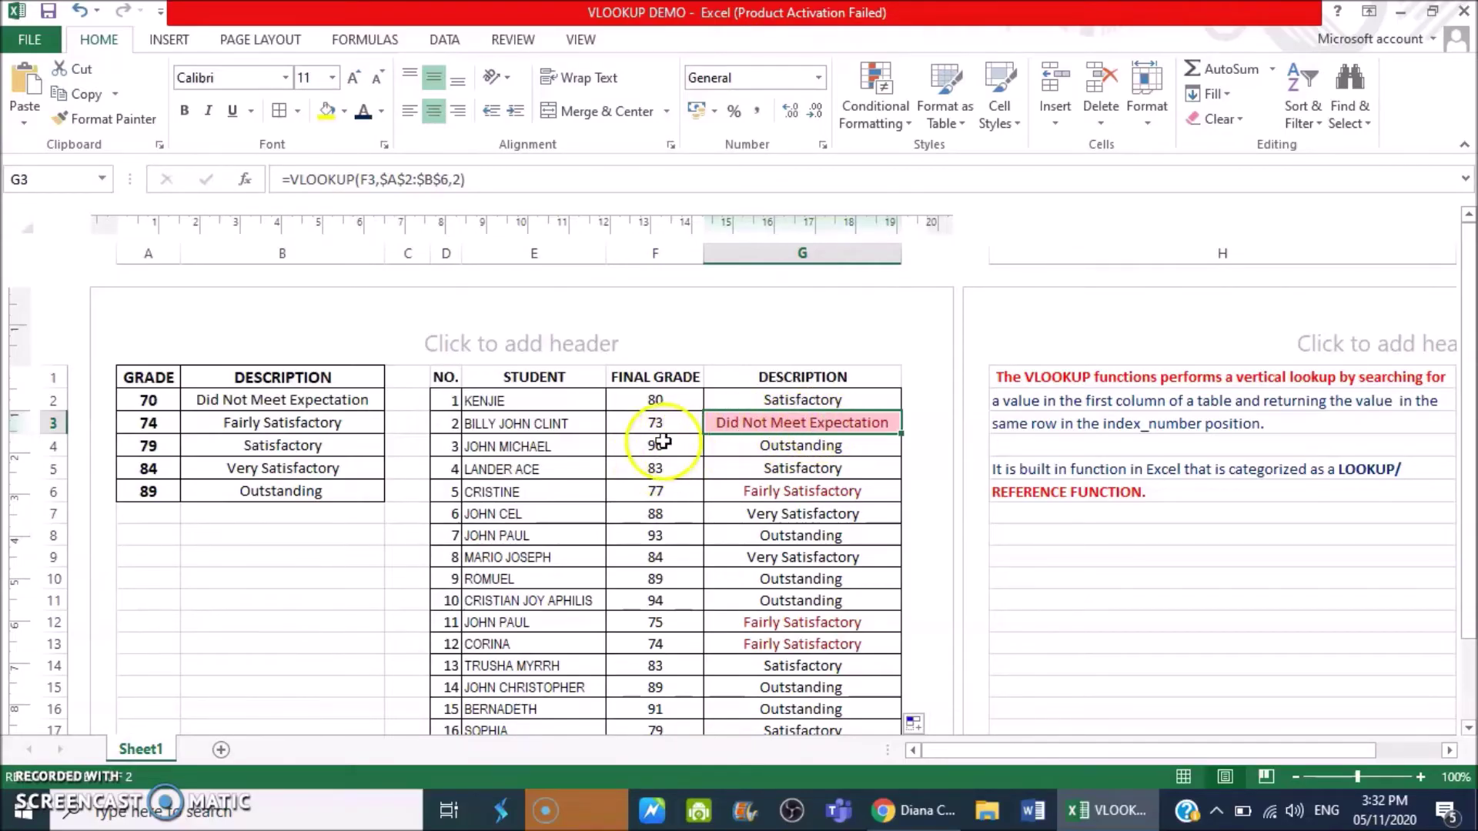
click(572, 424)
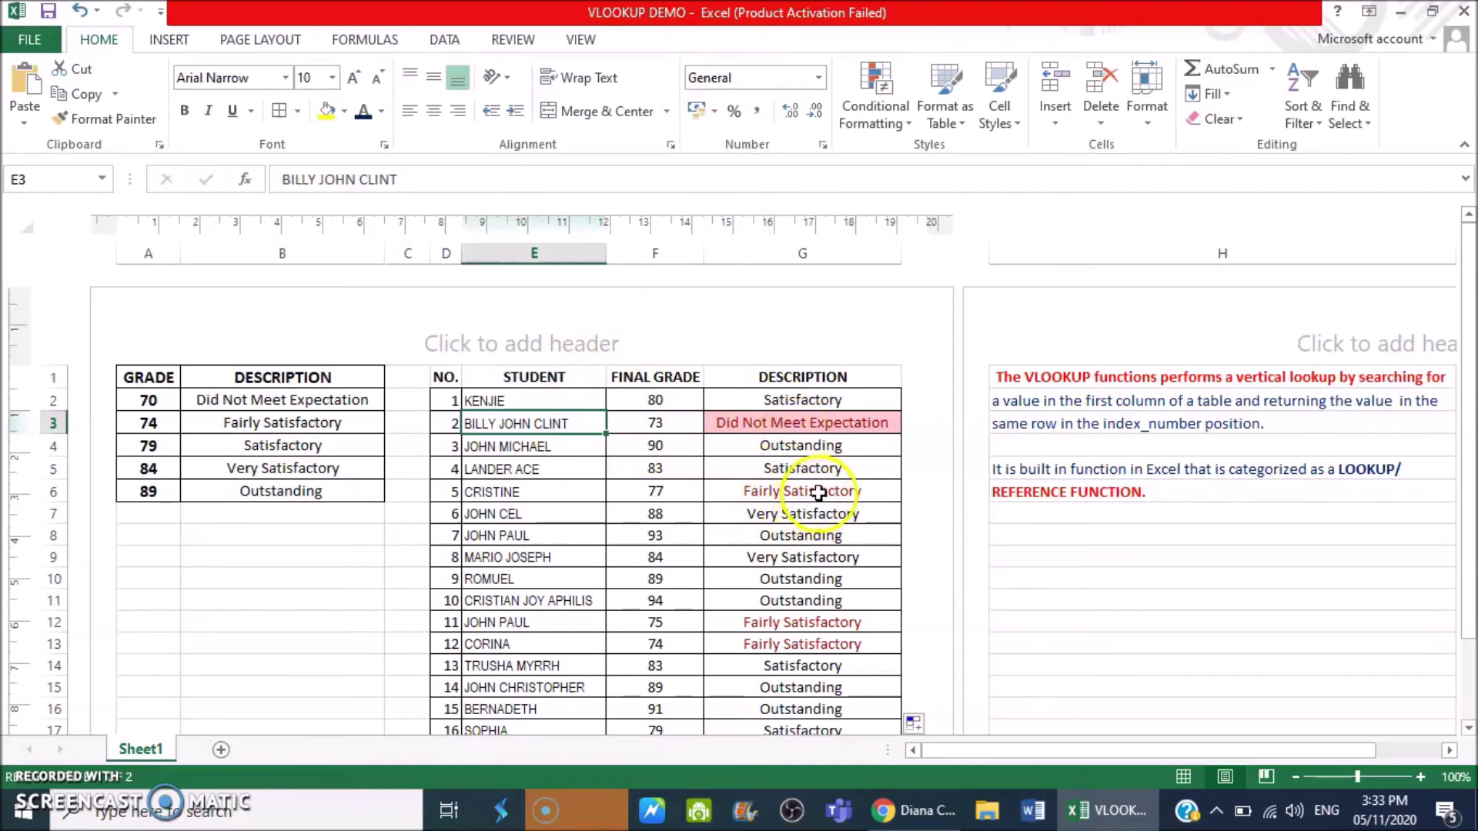
click(796, 423)
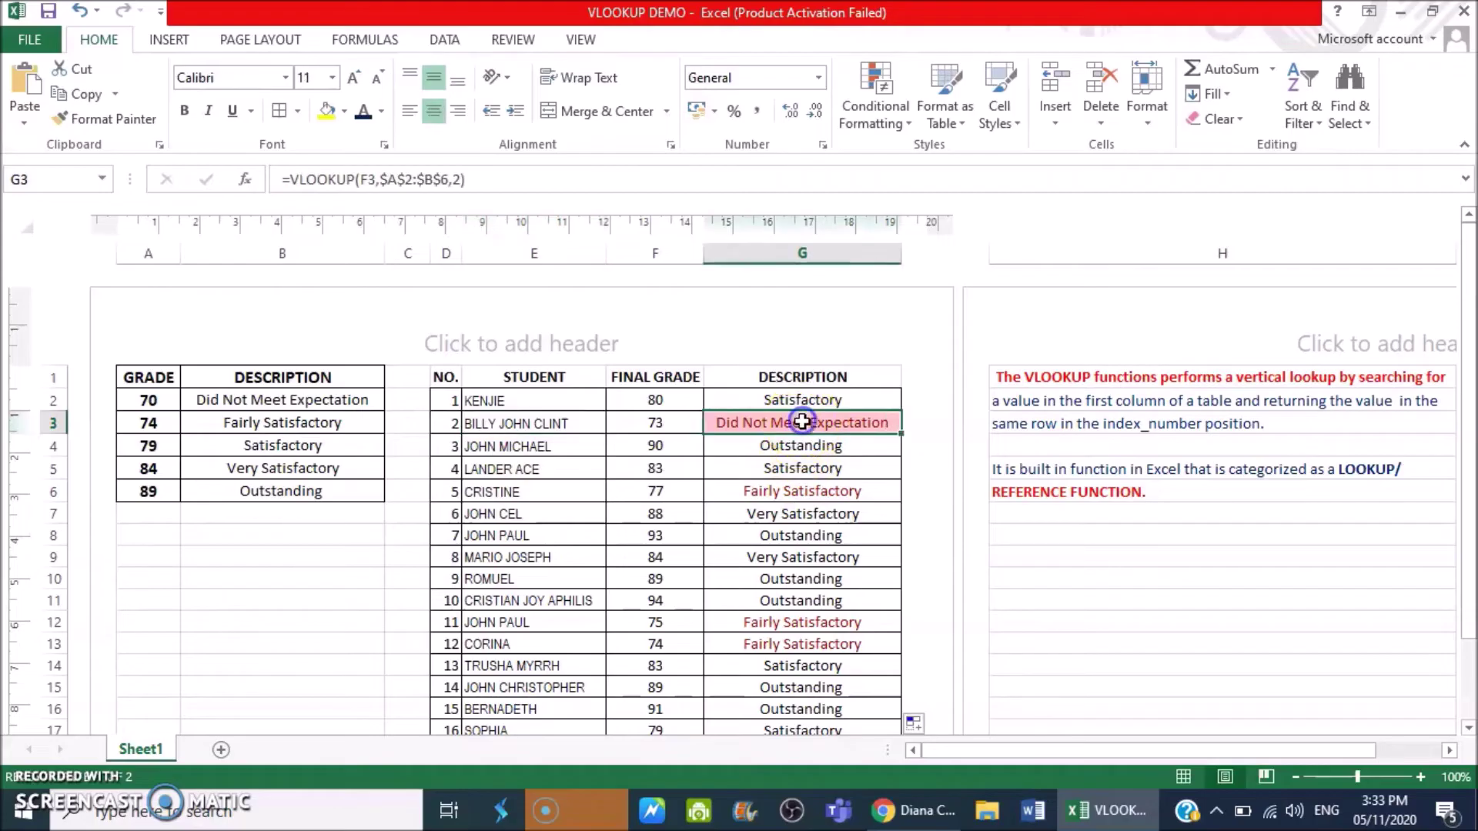
click(777, 244)
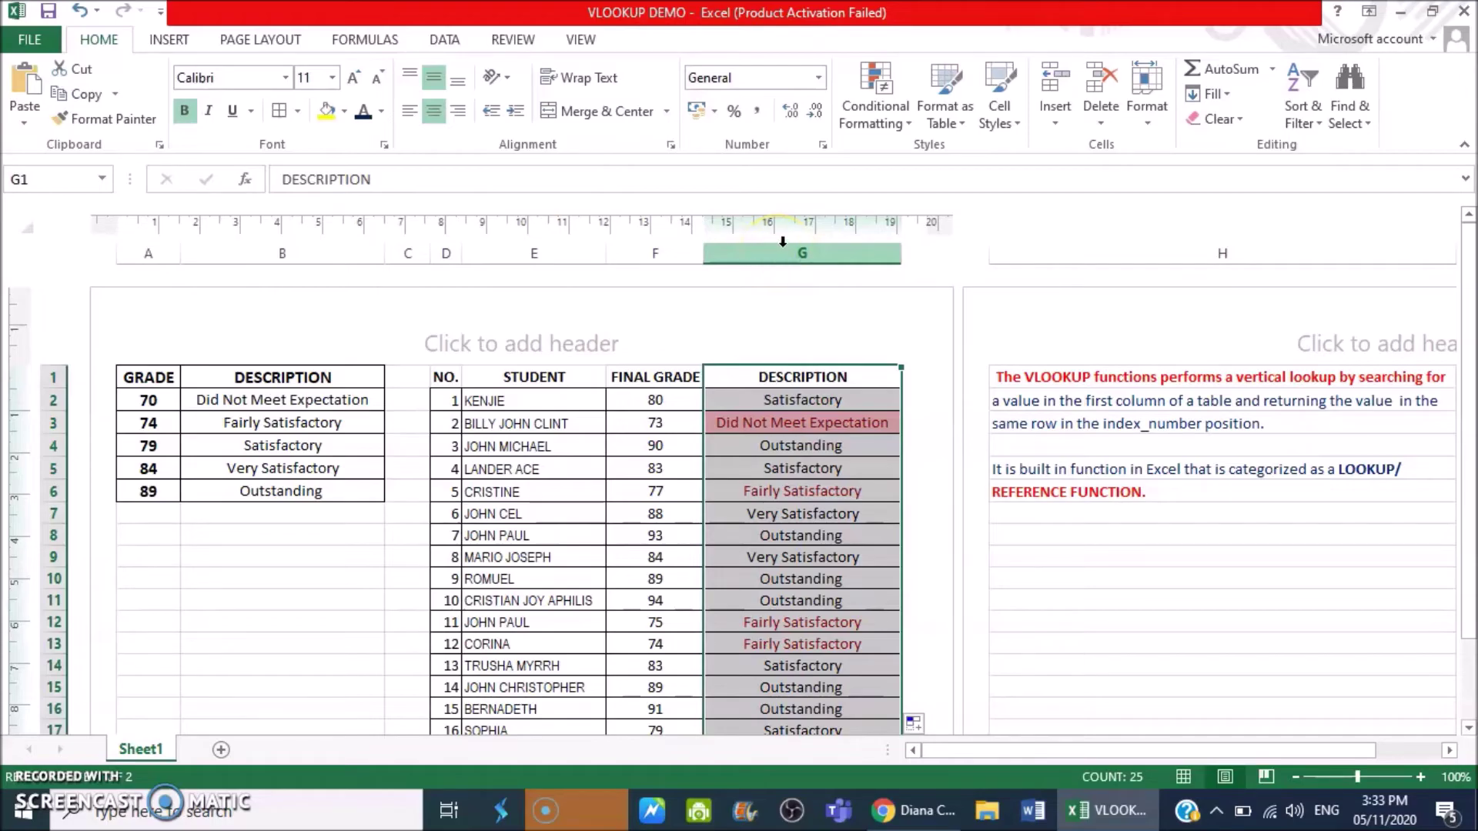
Step: Add a Text That Contains rule for 'did not meet expectation' with Light Red Fill and Dark Red Text
click(907, 119)
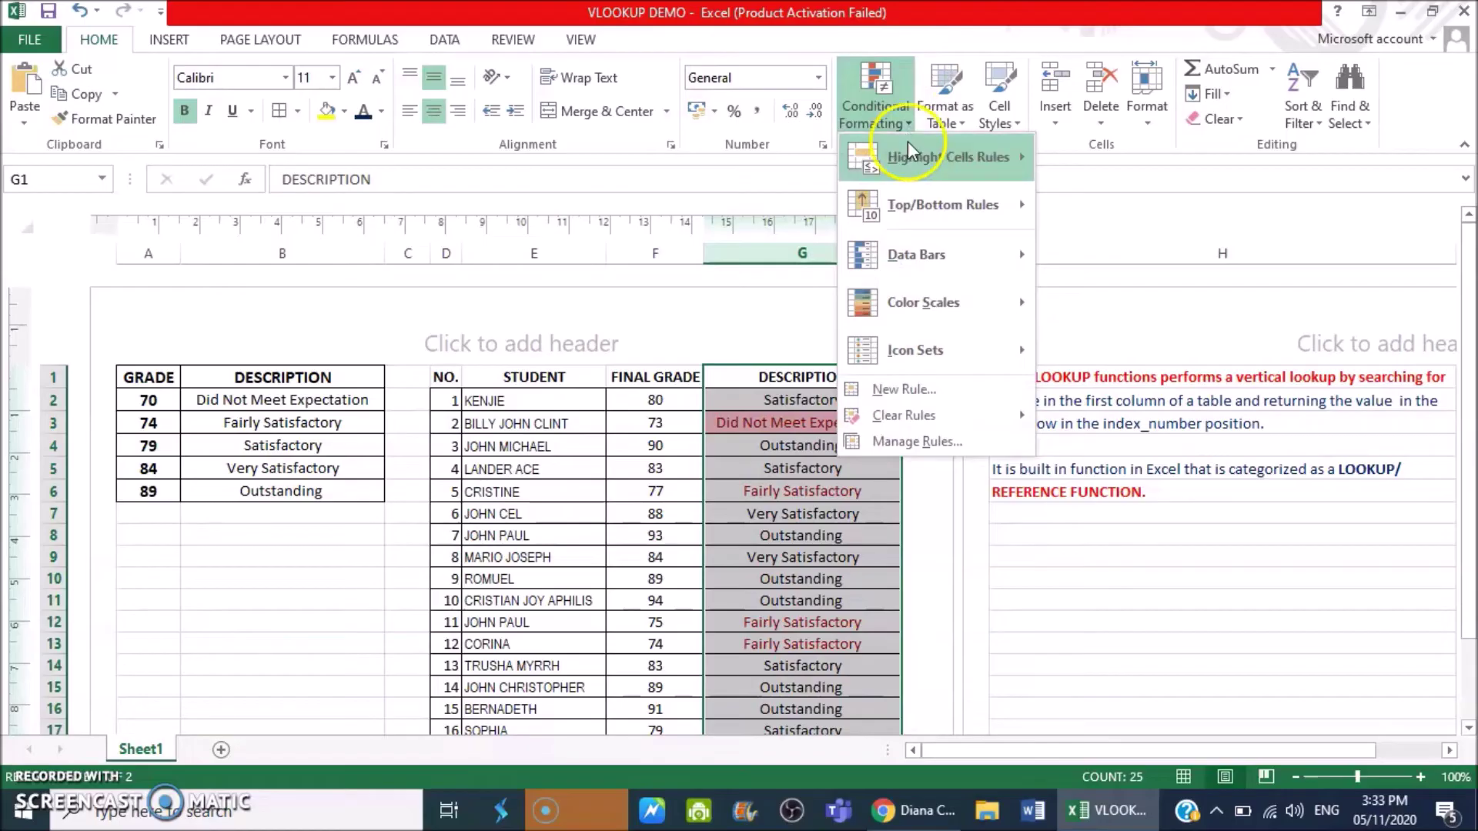
click(908, 154)
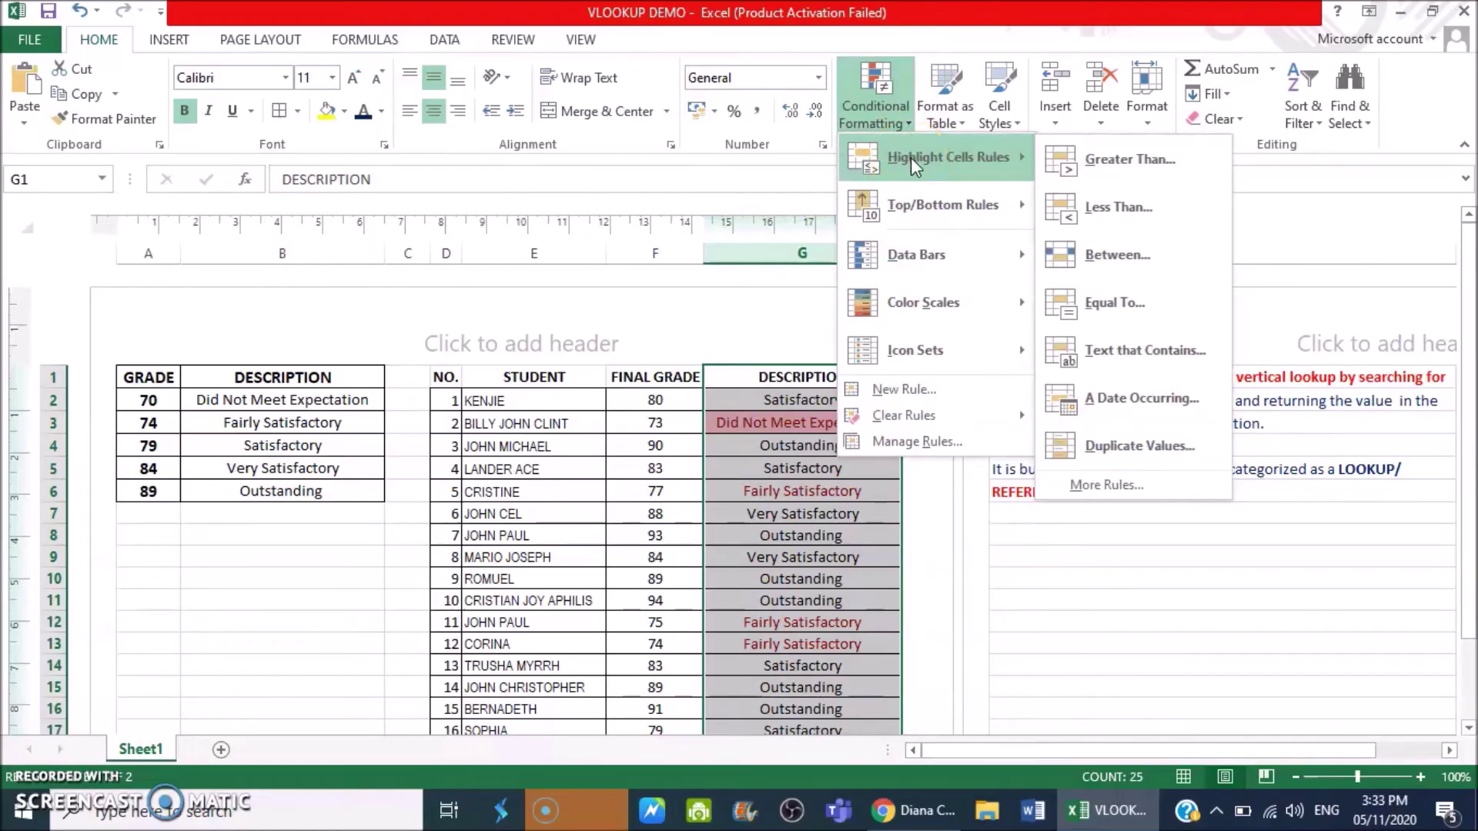
click(1139, 353)
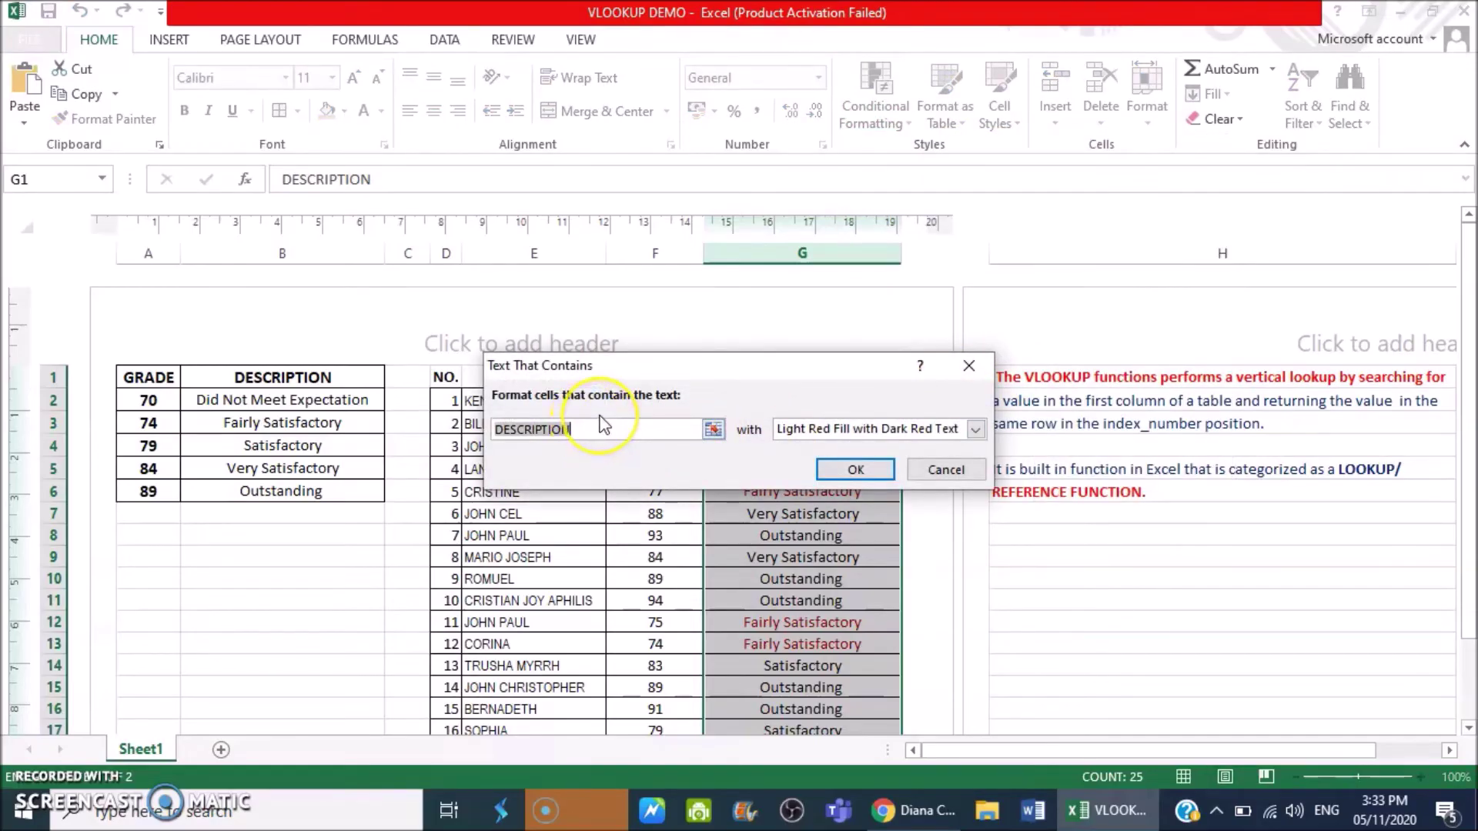
text(did)
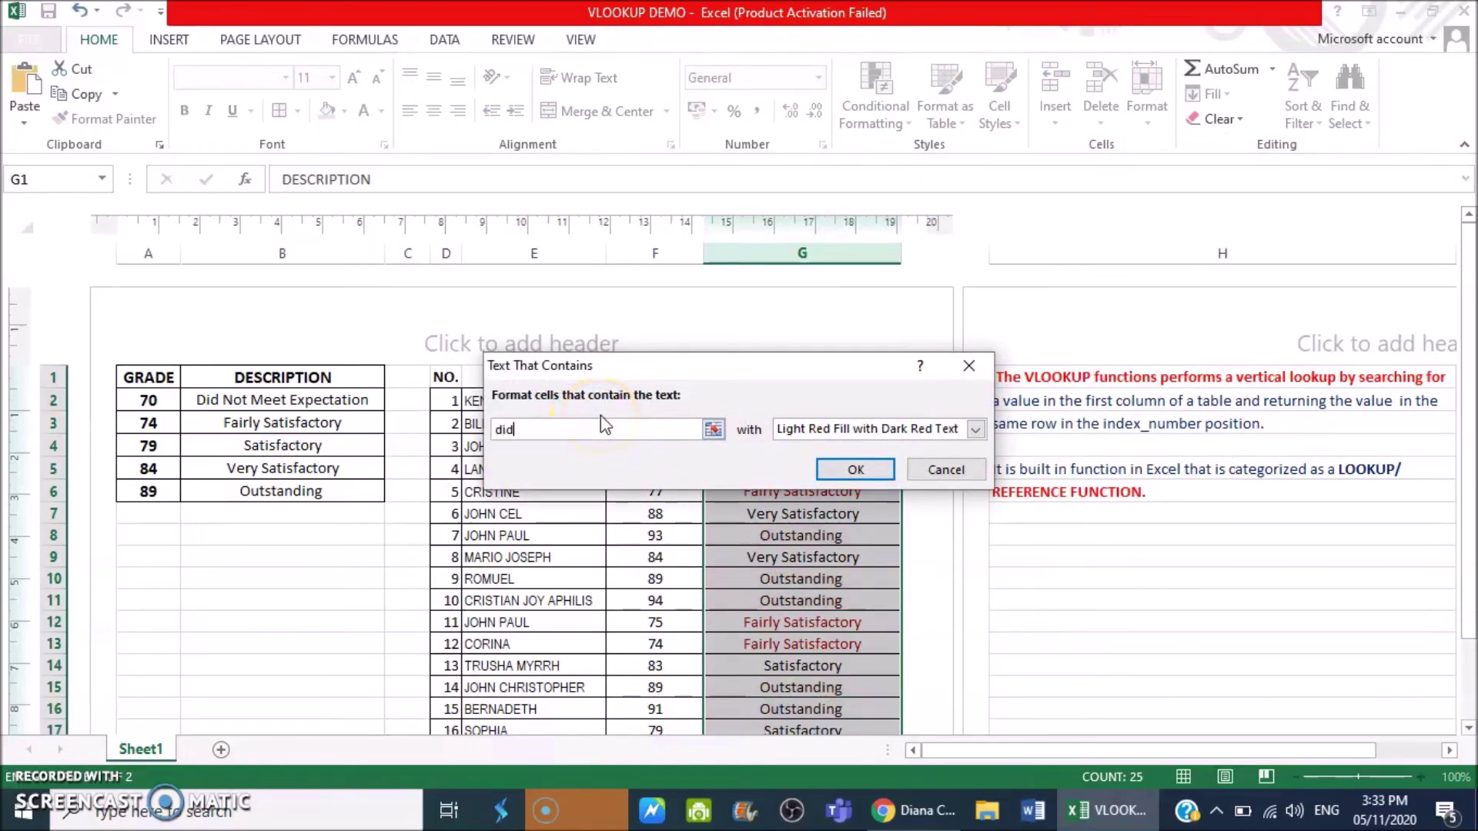
text( not meet expectation)
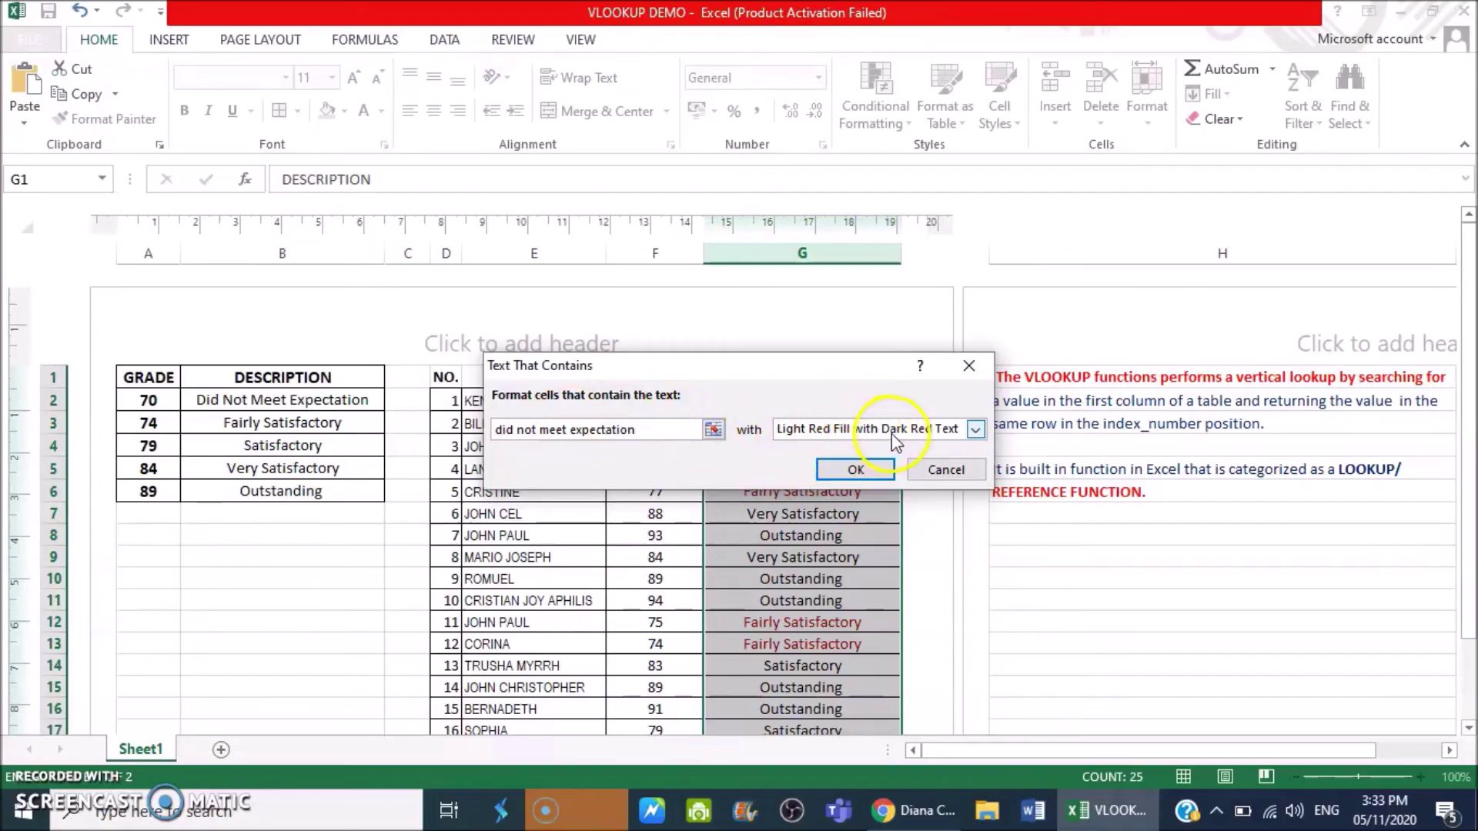
click(865, 469)
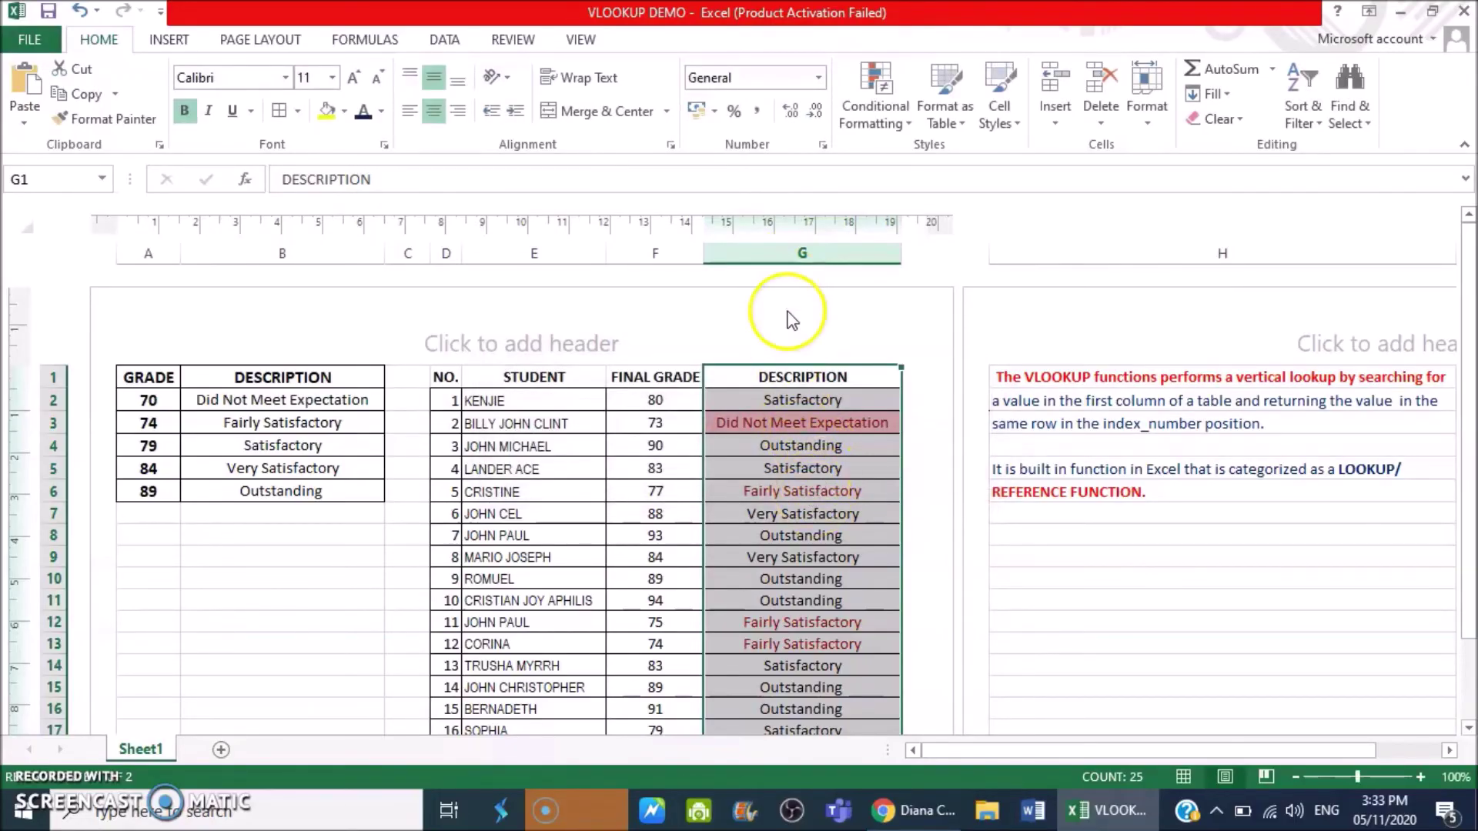
Step: Select the whole Description column G
click(792, 492)
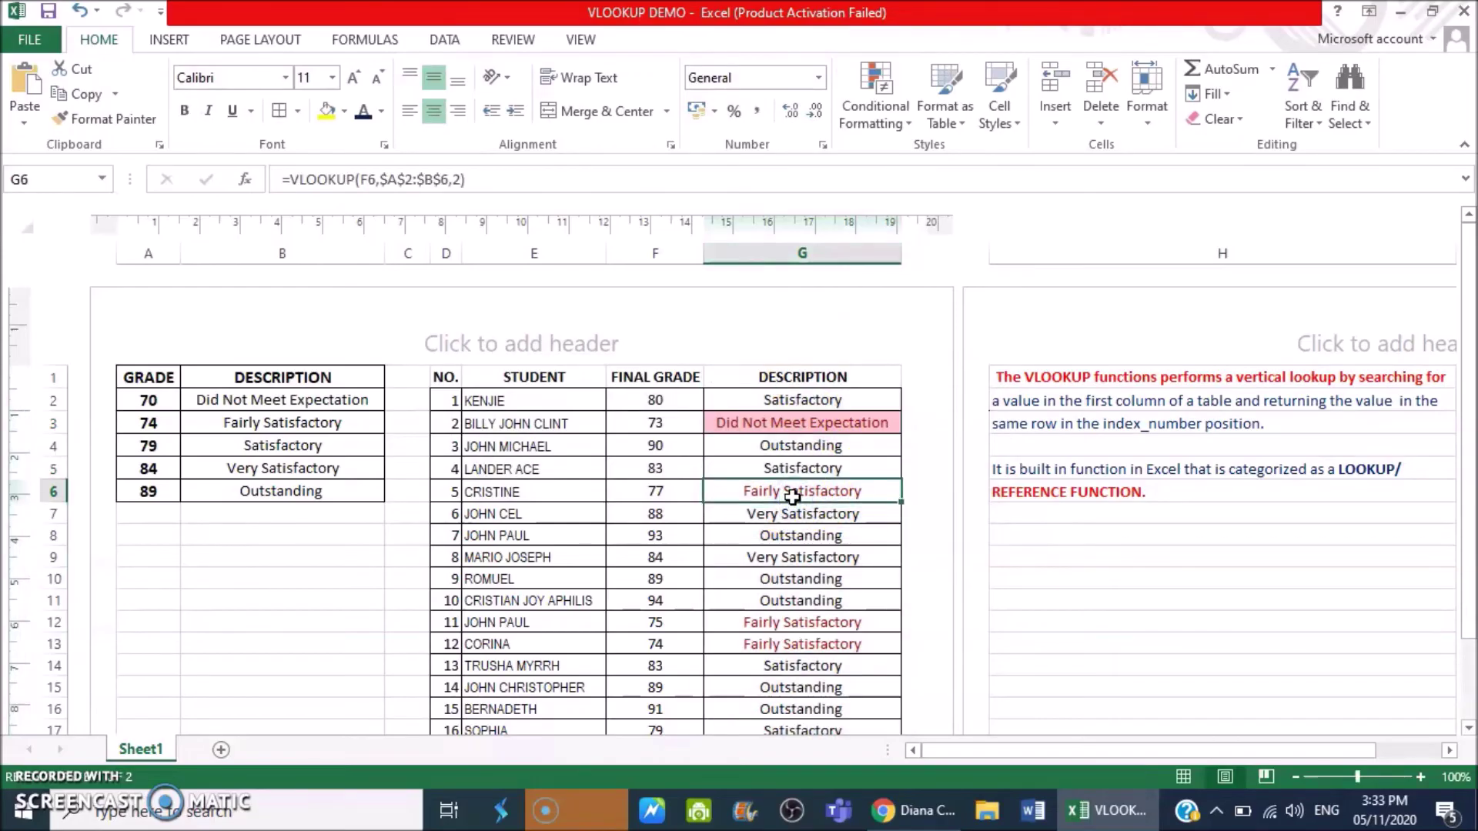
click(780, 491)
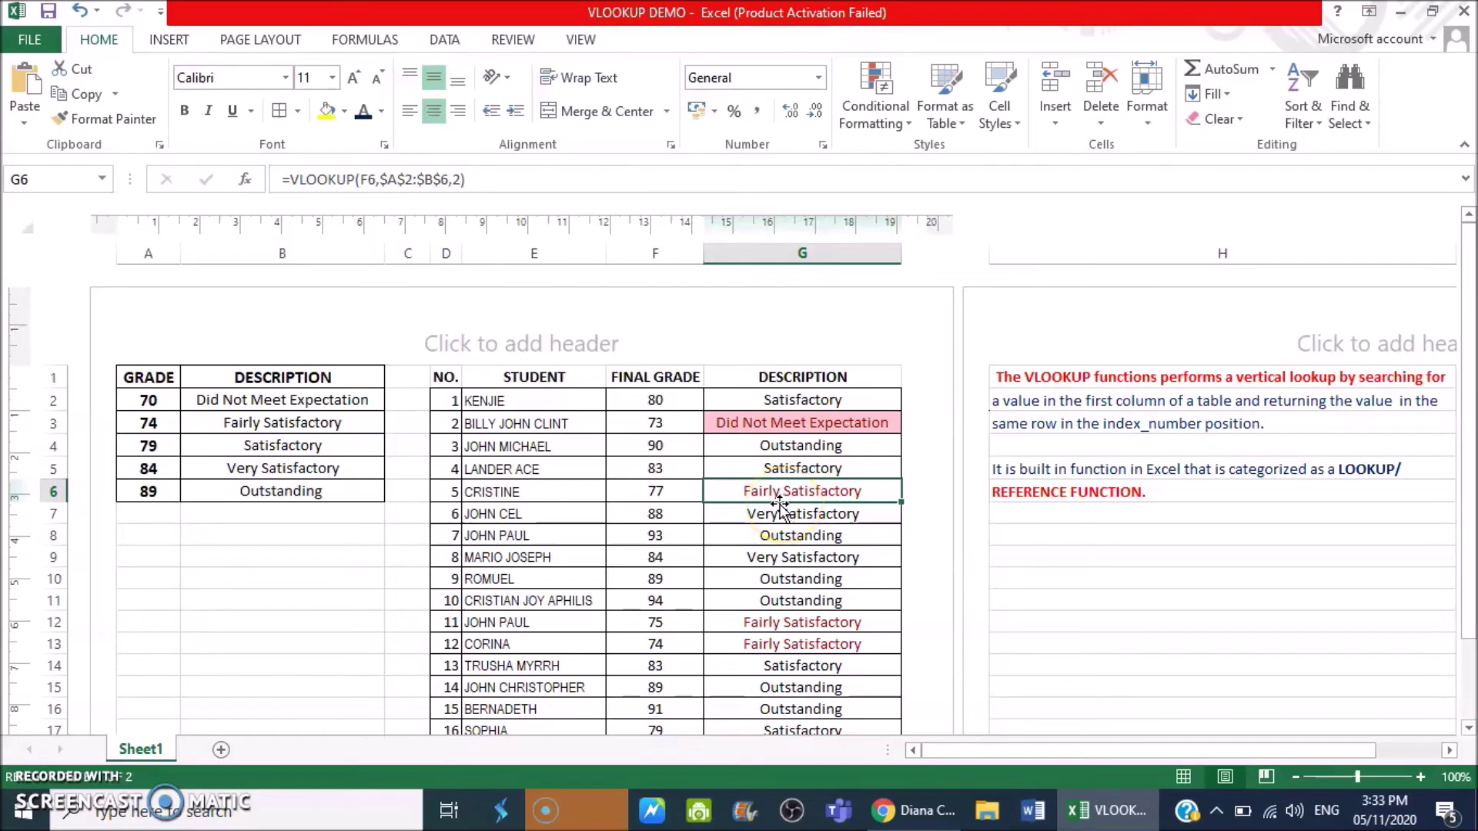
click(797, 251)
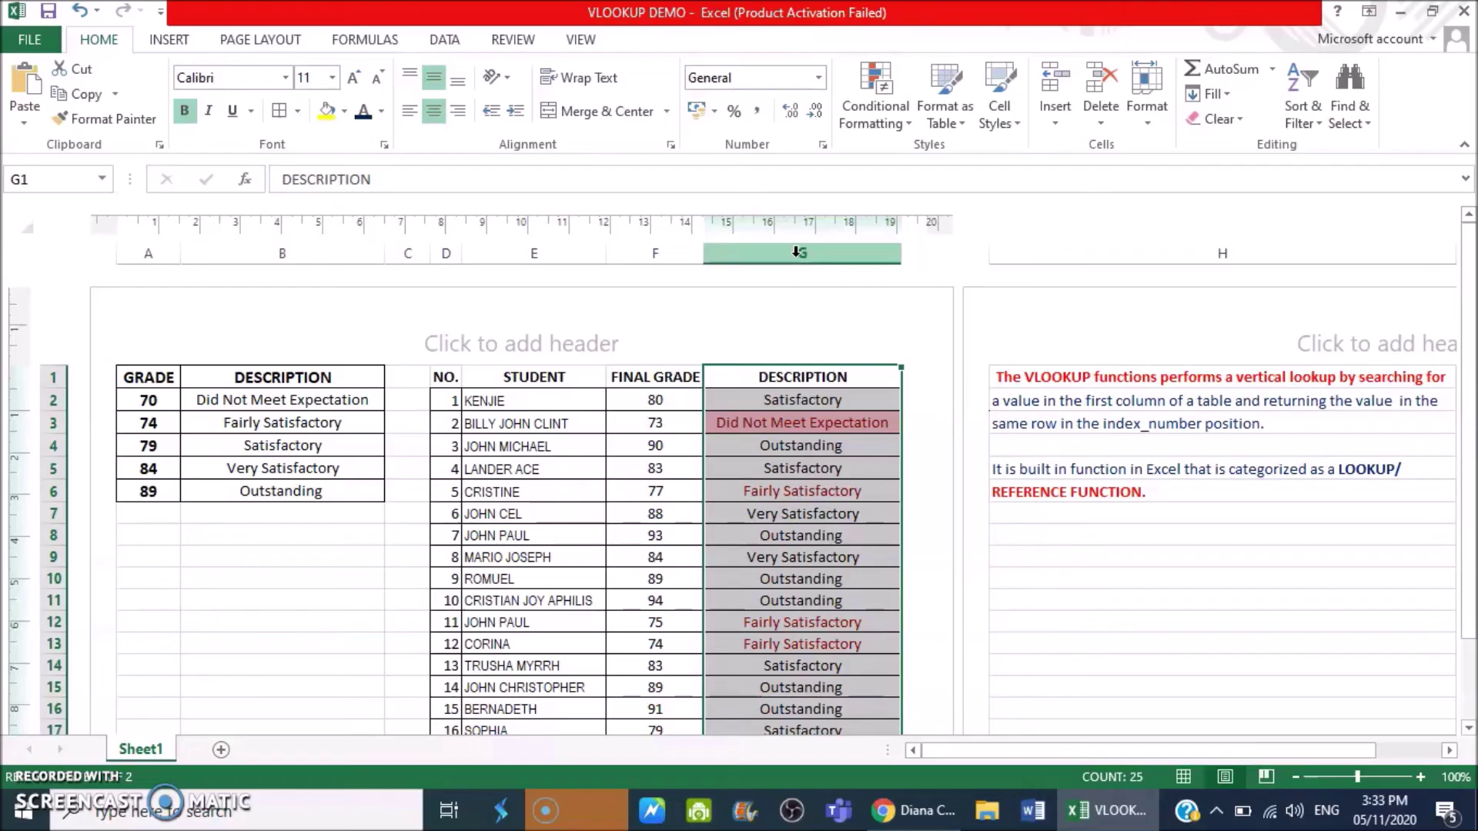
Step: Add a Text That Contains rule showing 'fairly satisfactory' cells in Red Text
click(908, 130)
click(912, 153)
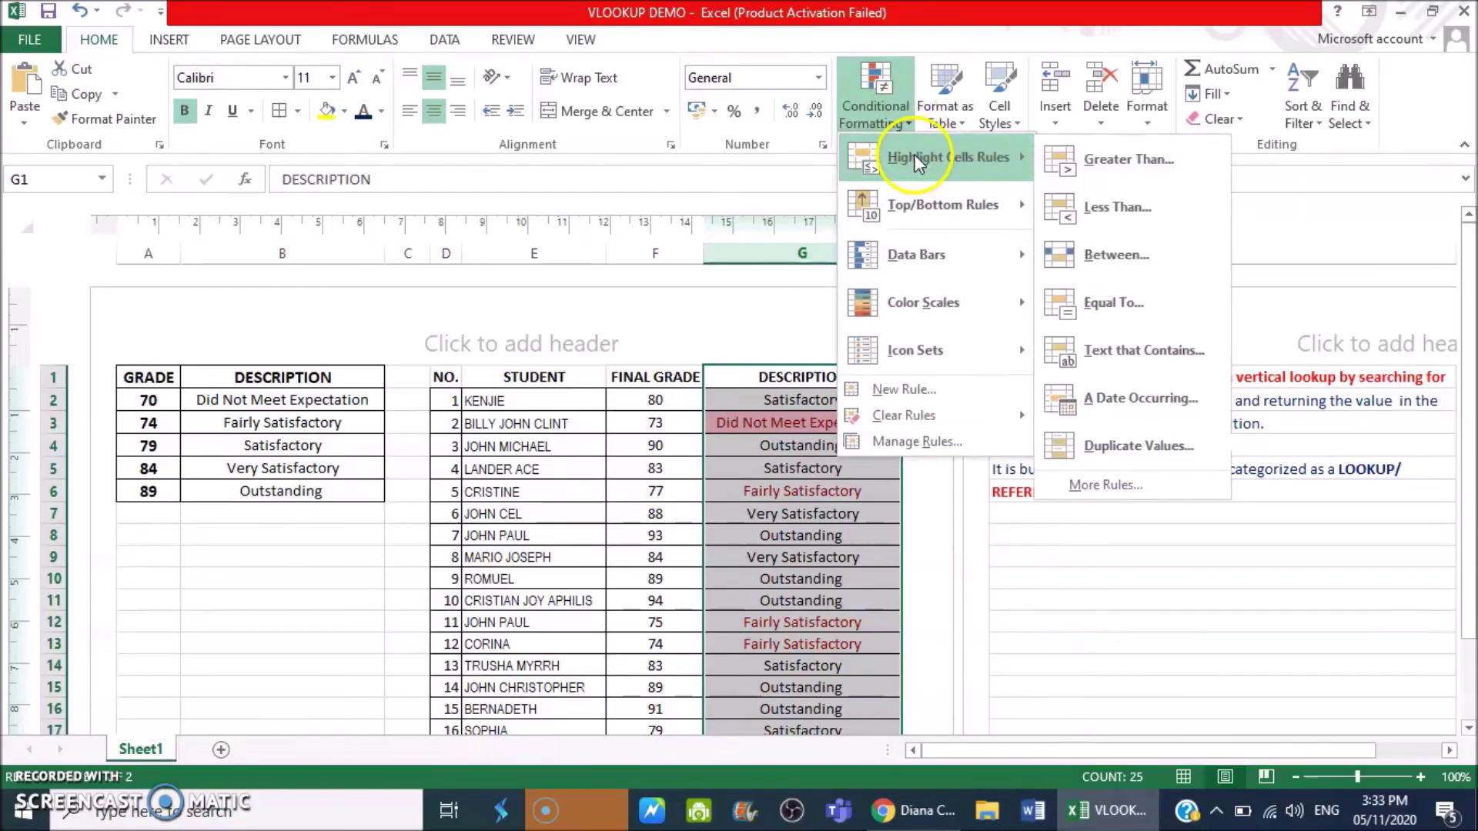
click(1126, 350)
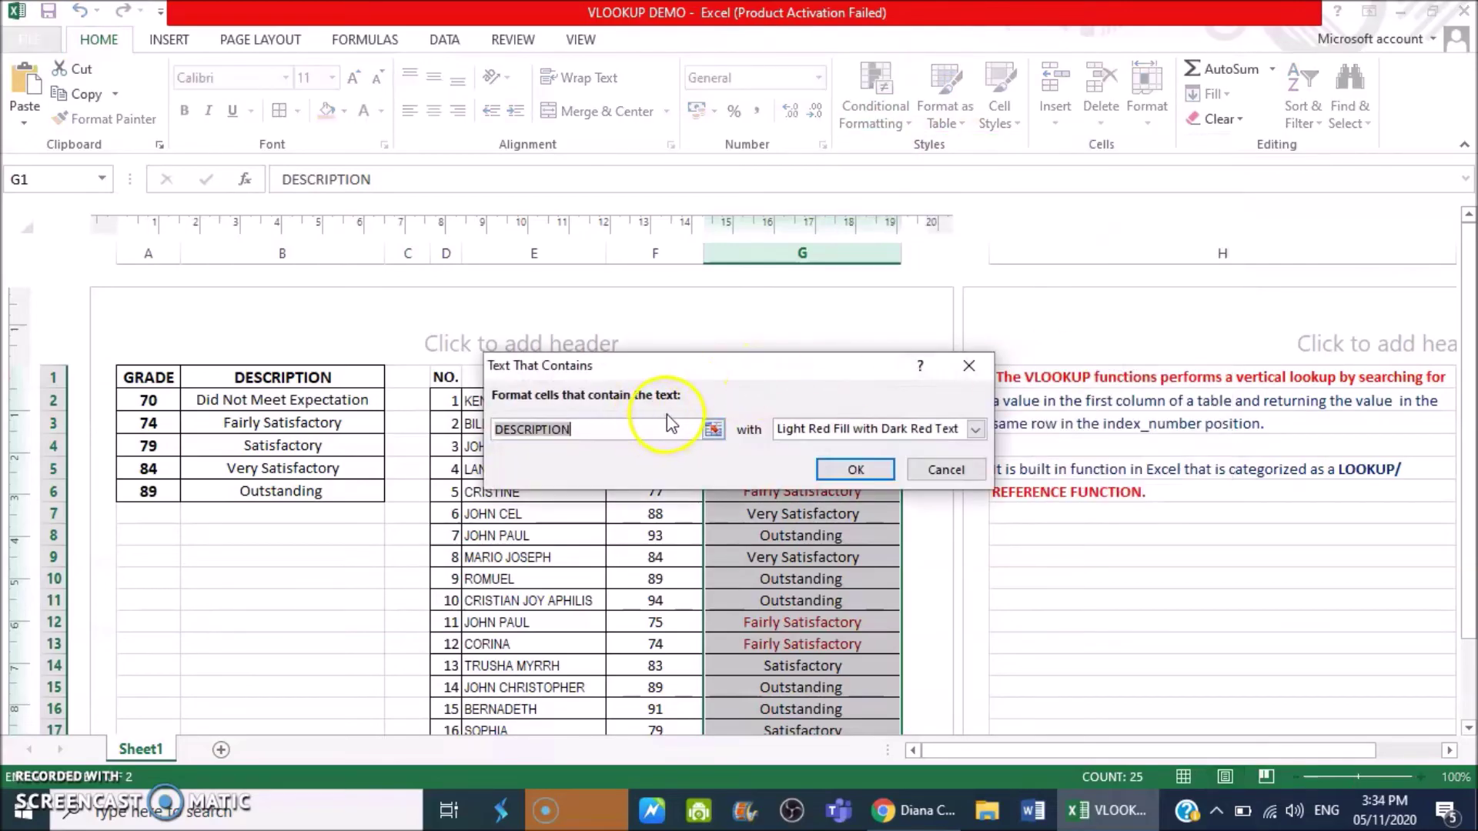
text(fairl)
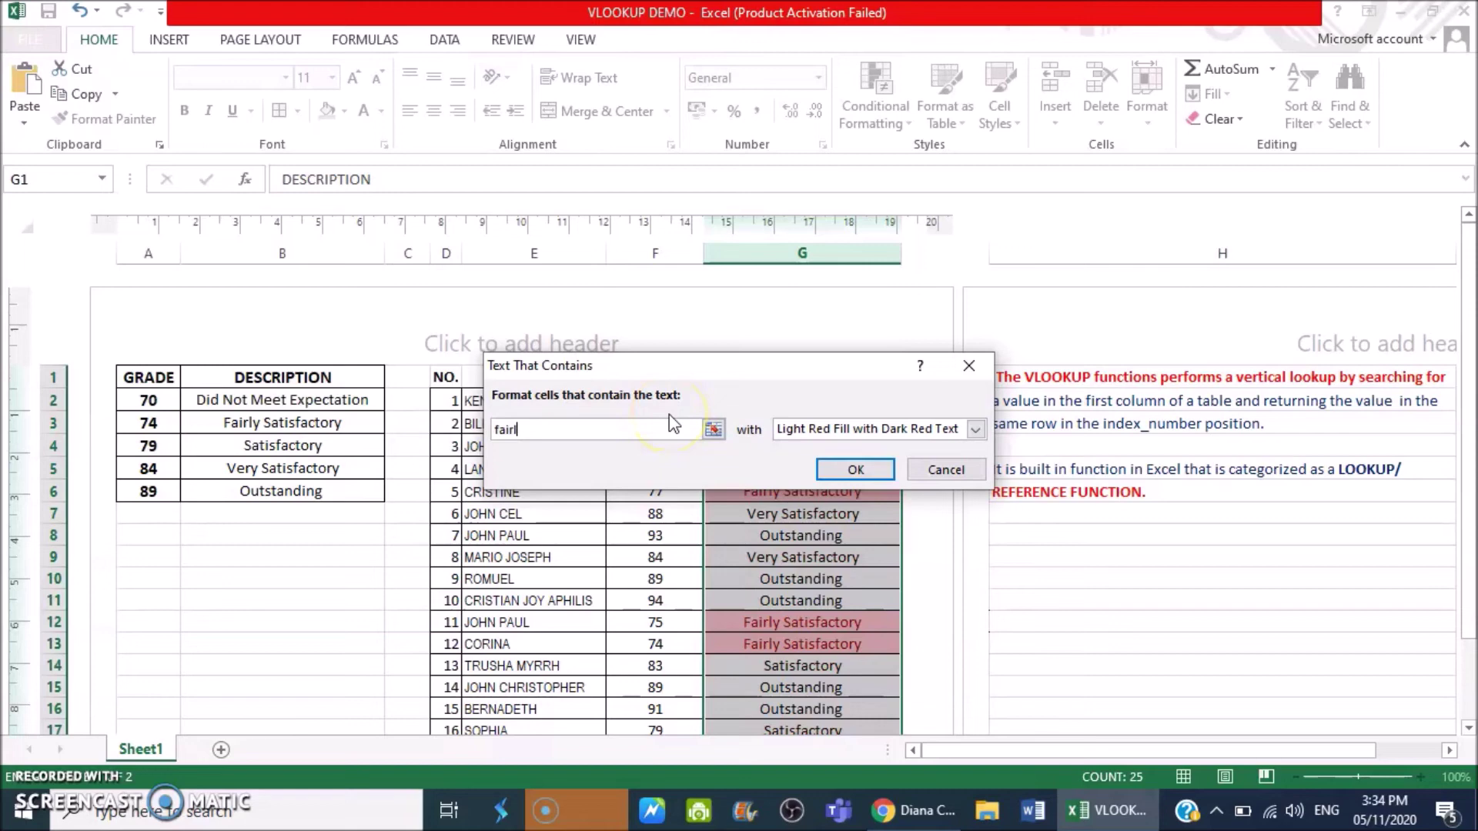
text(y satisfactory)
click(975, 428)
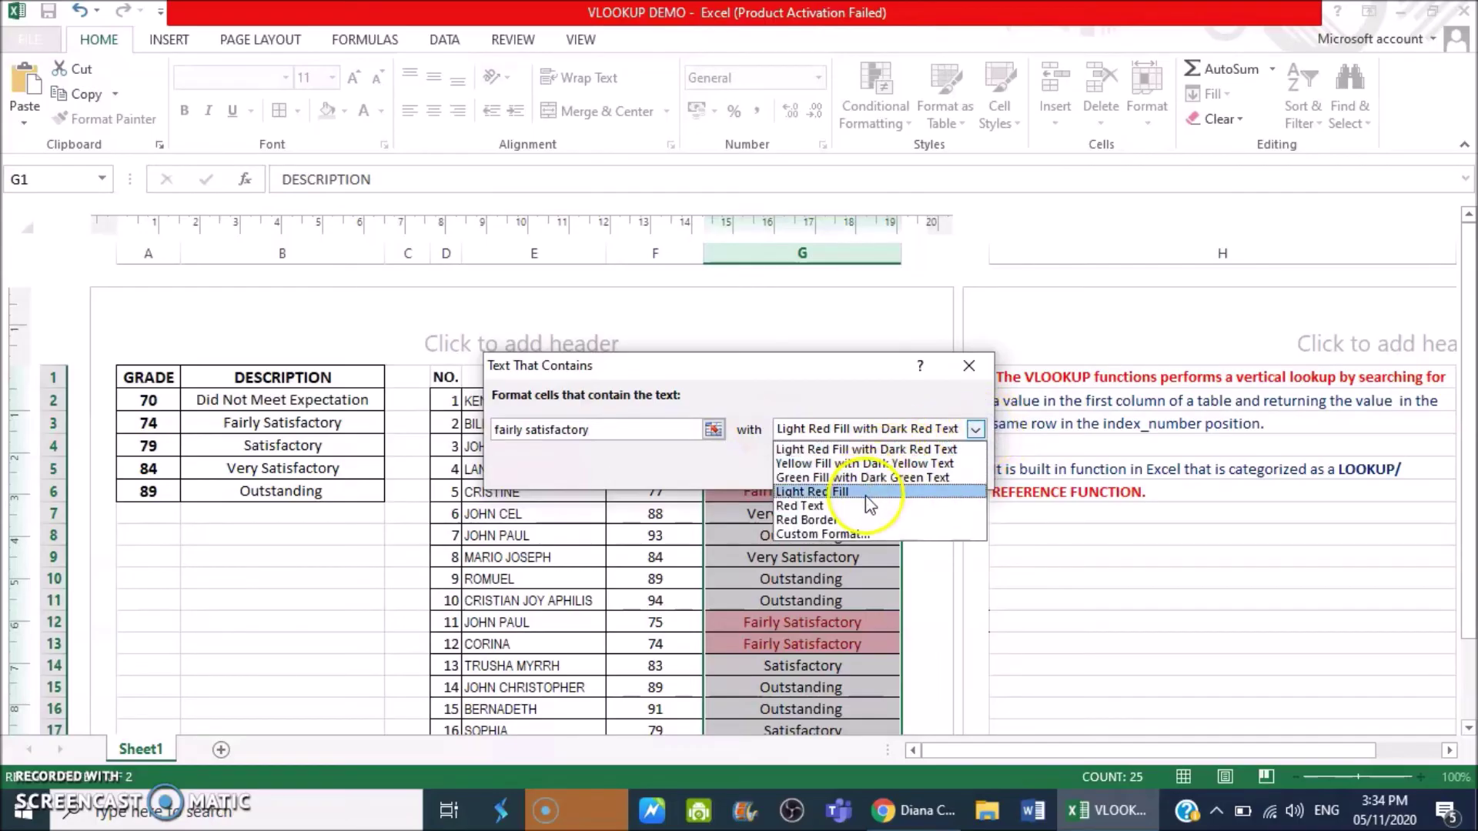
click(845, 509)
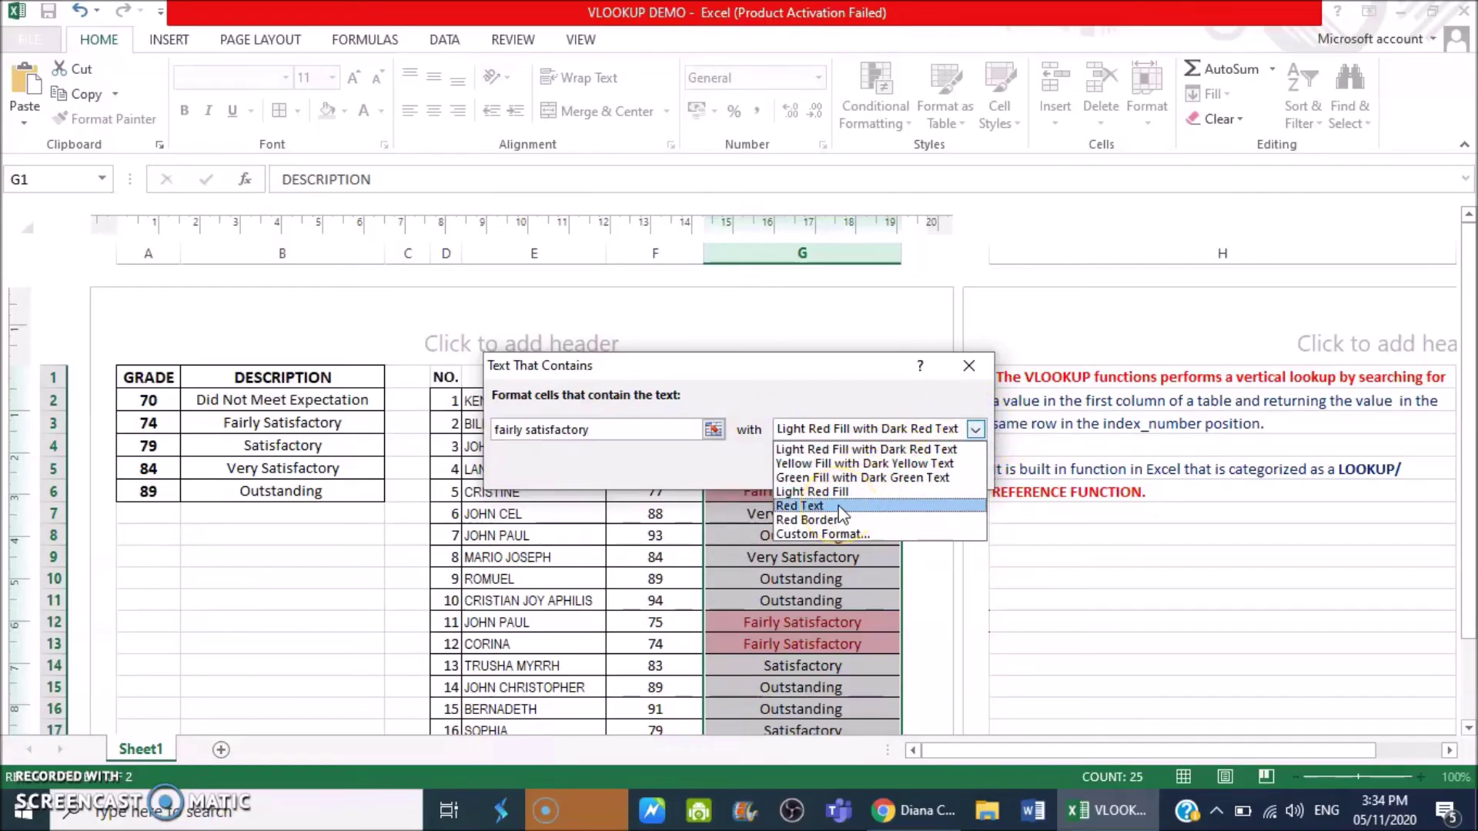
click(838, 507)
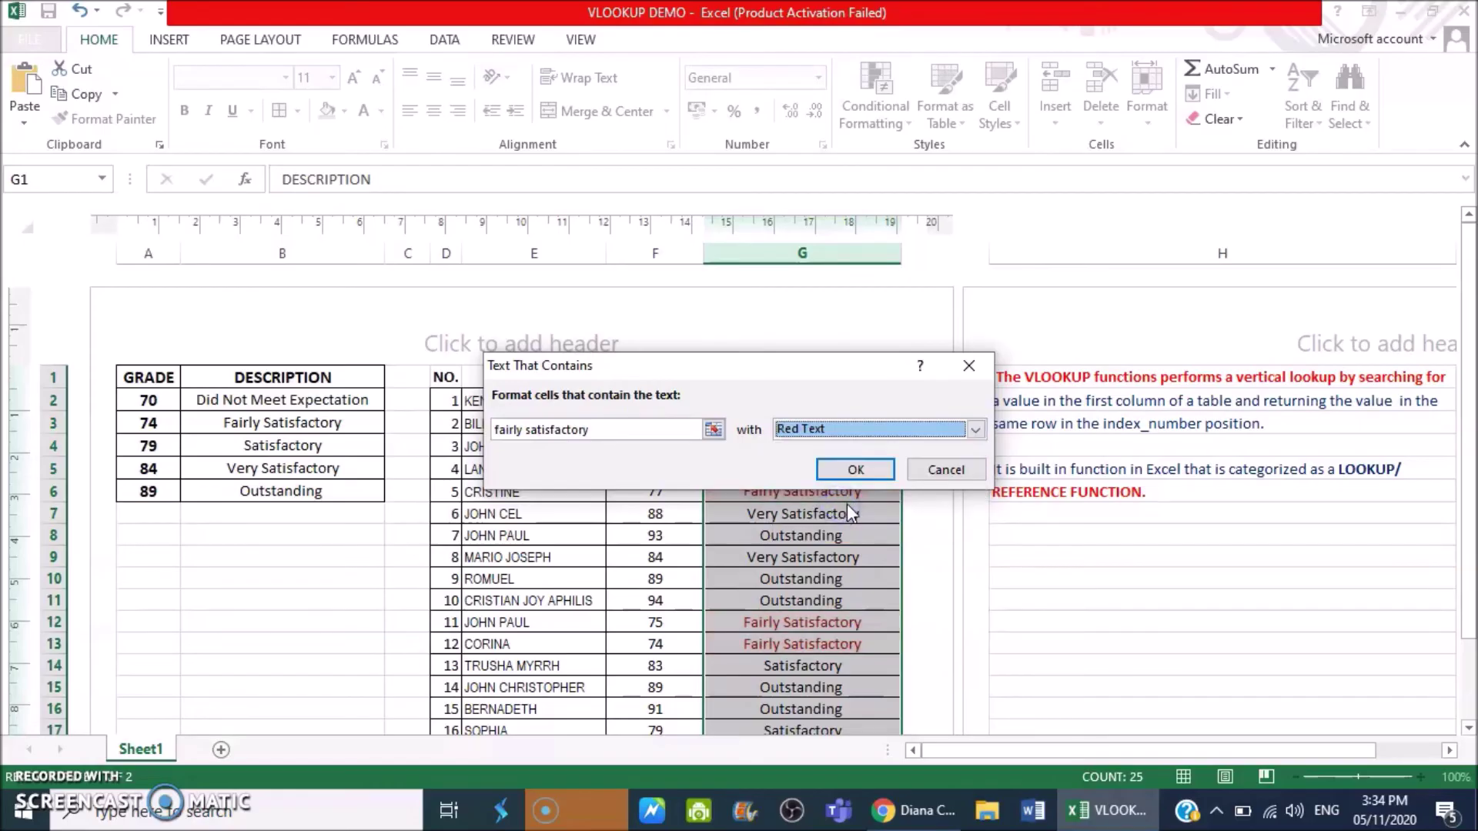
click(857, 471)
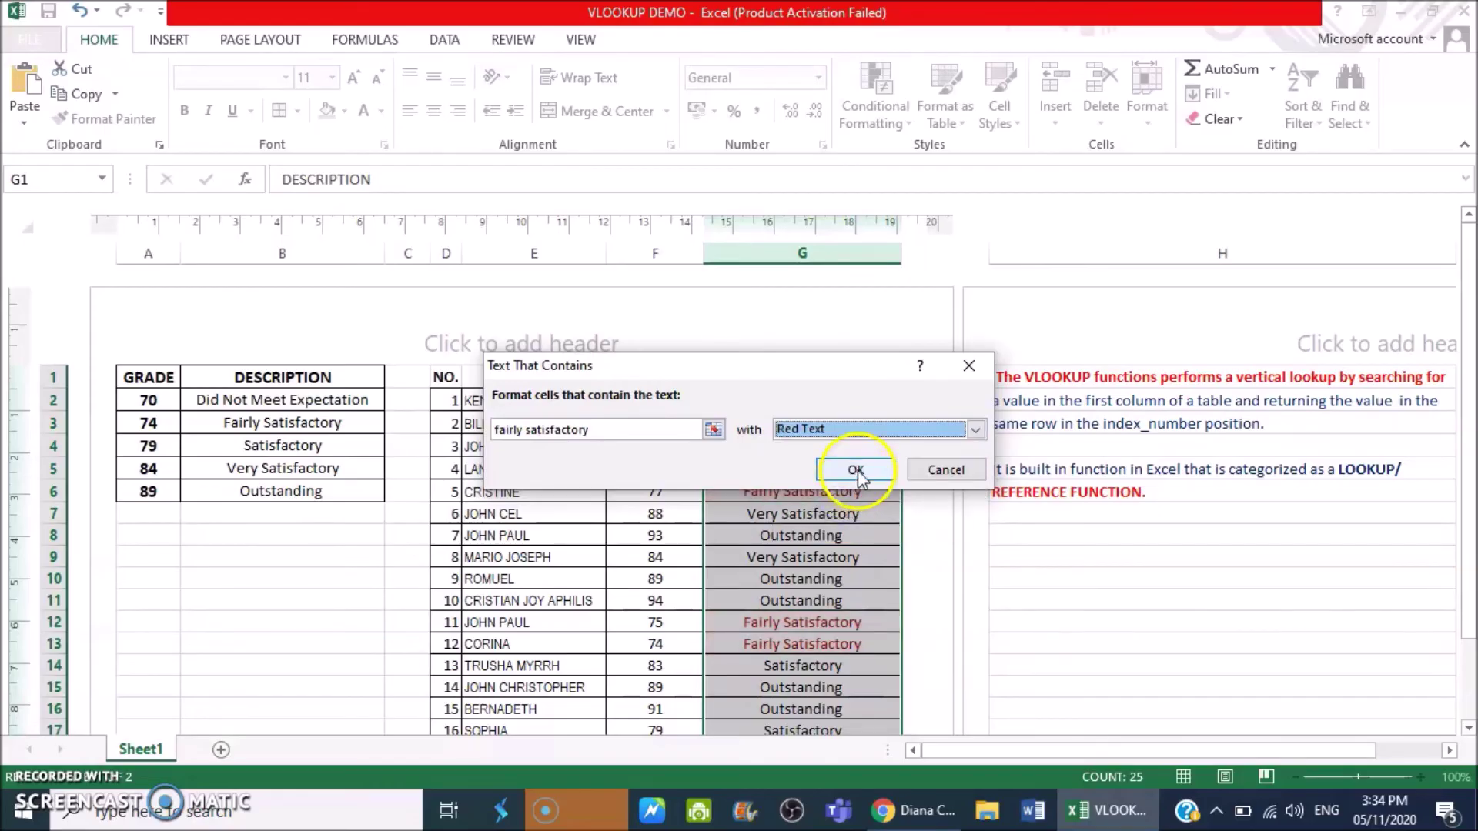
click(857, 510)
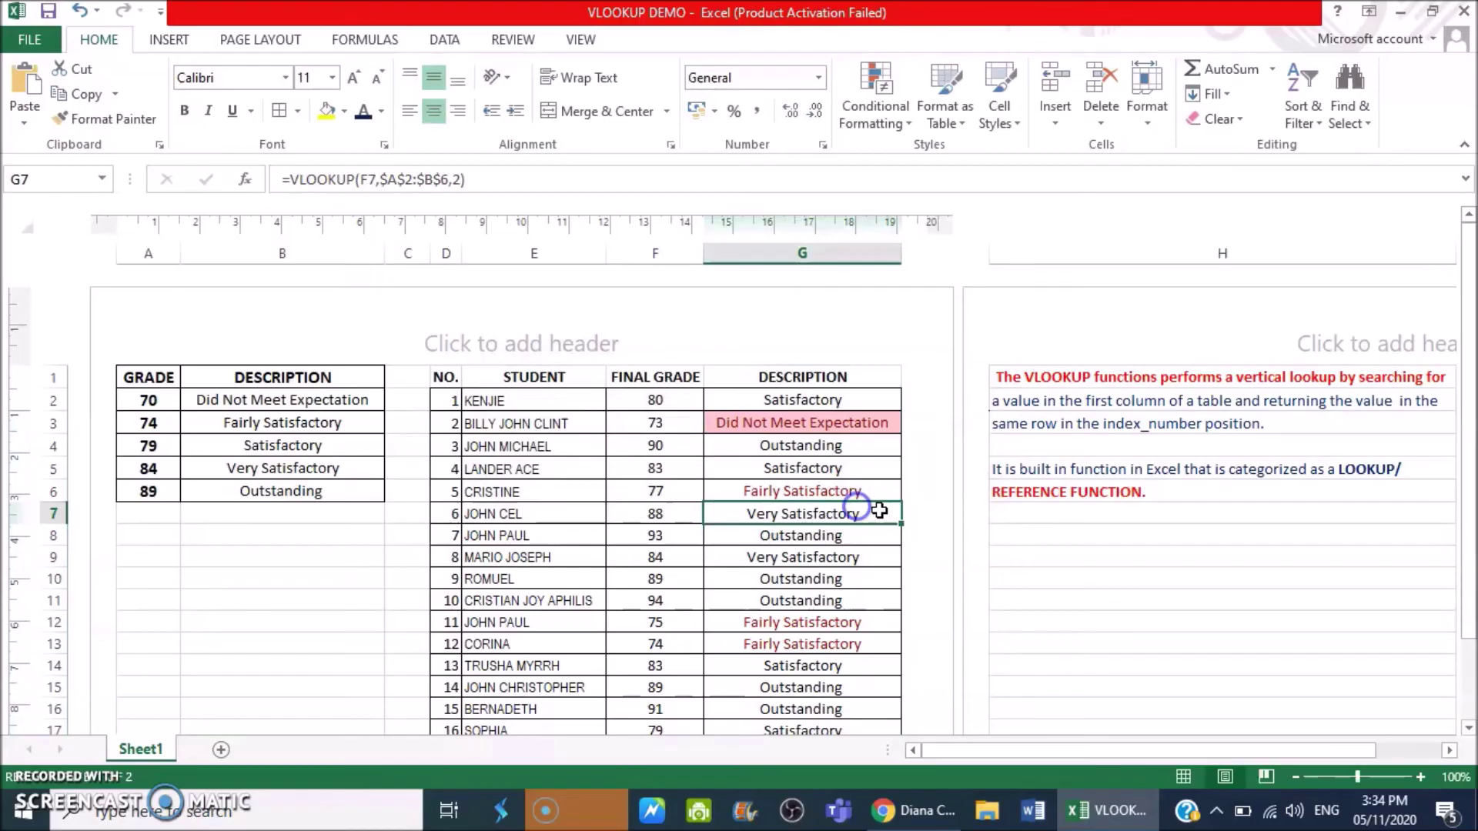
scroll(851, 517, down, 4)
scroll(852, 522, down, 1)
scroll(852, 522, up, 5)
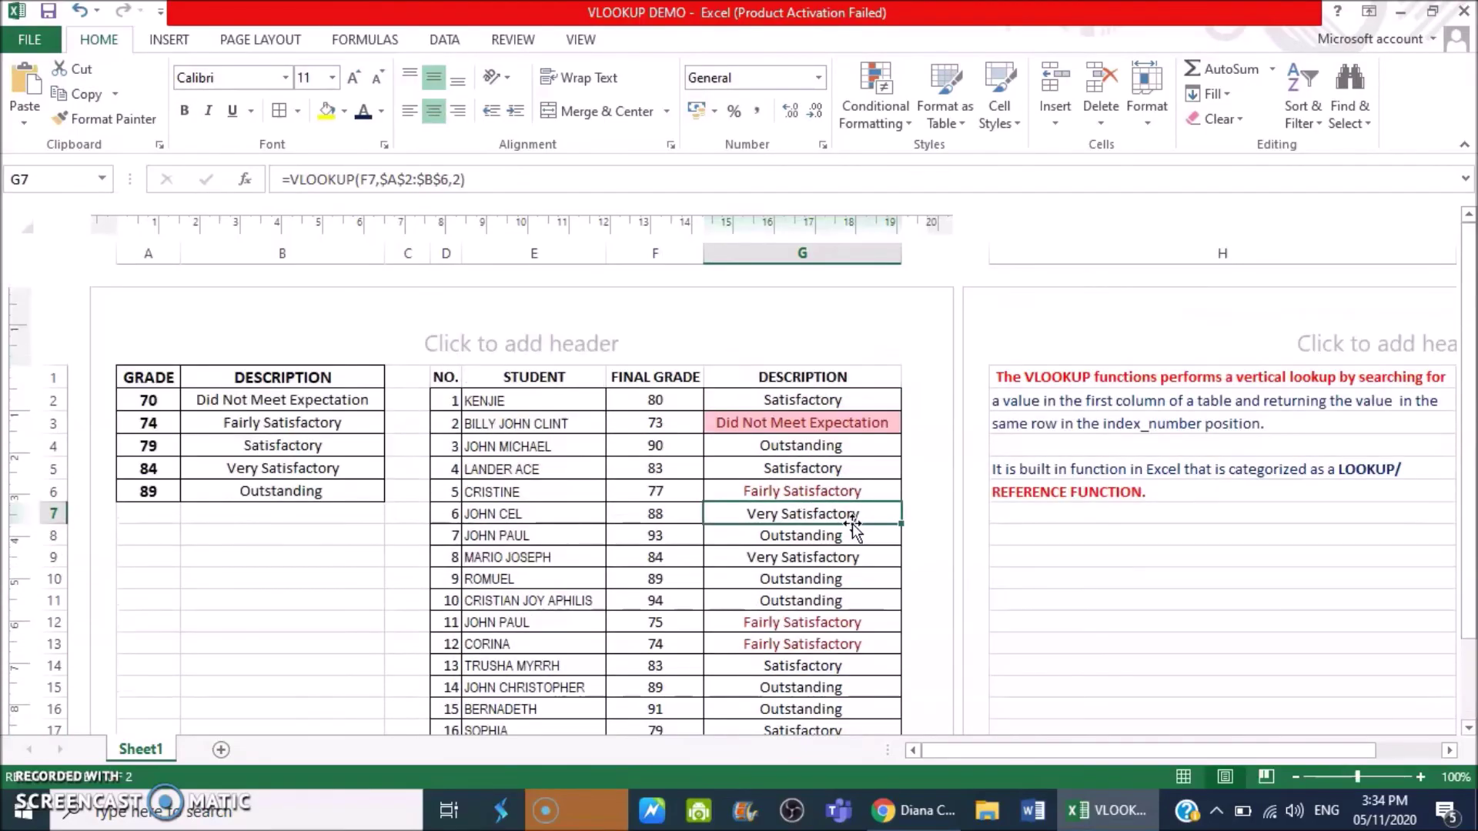
click(659, 423)
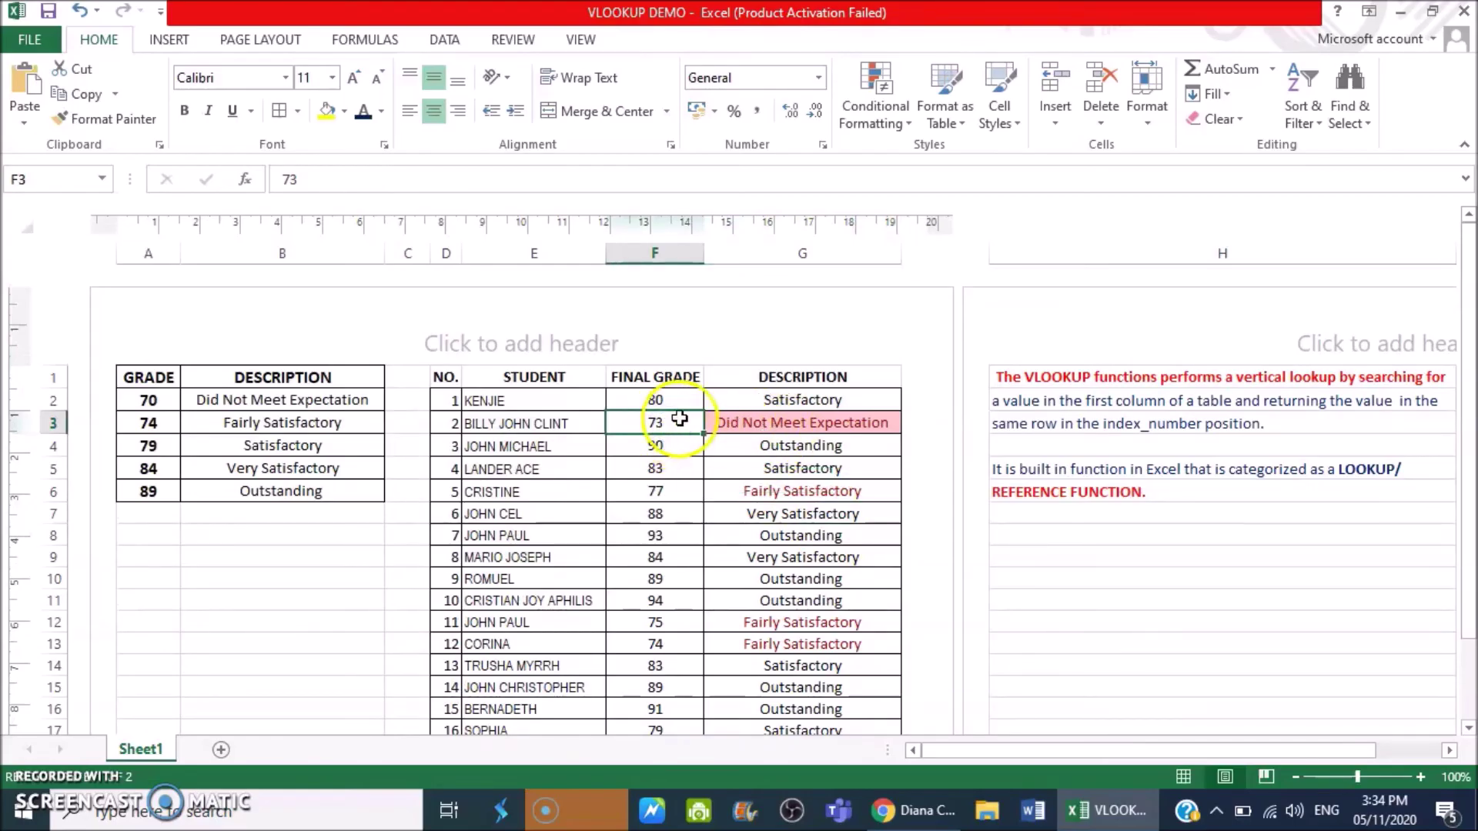
text(90)
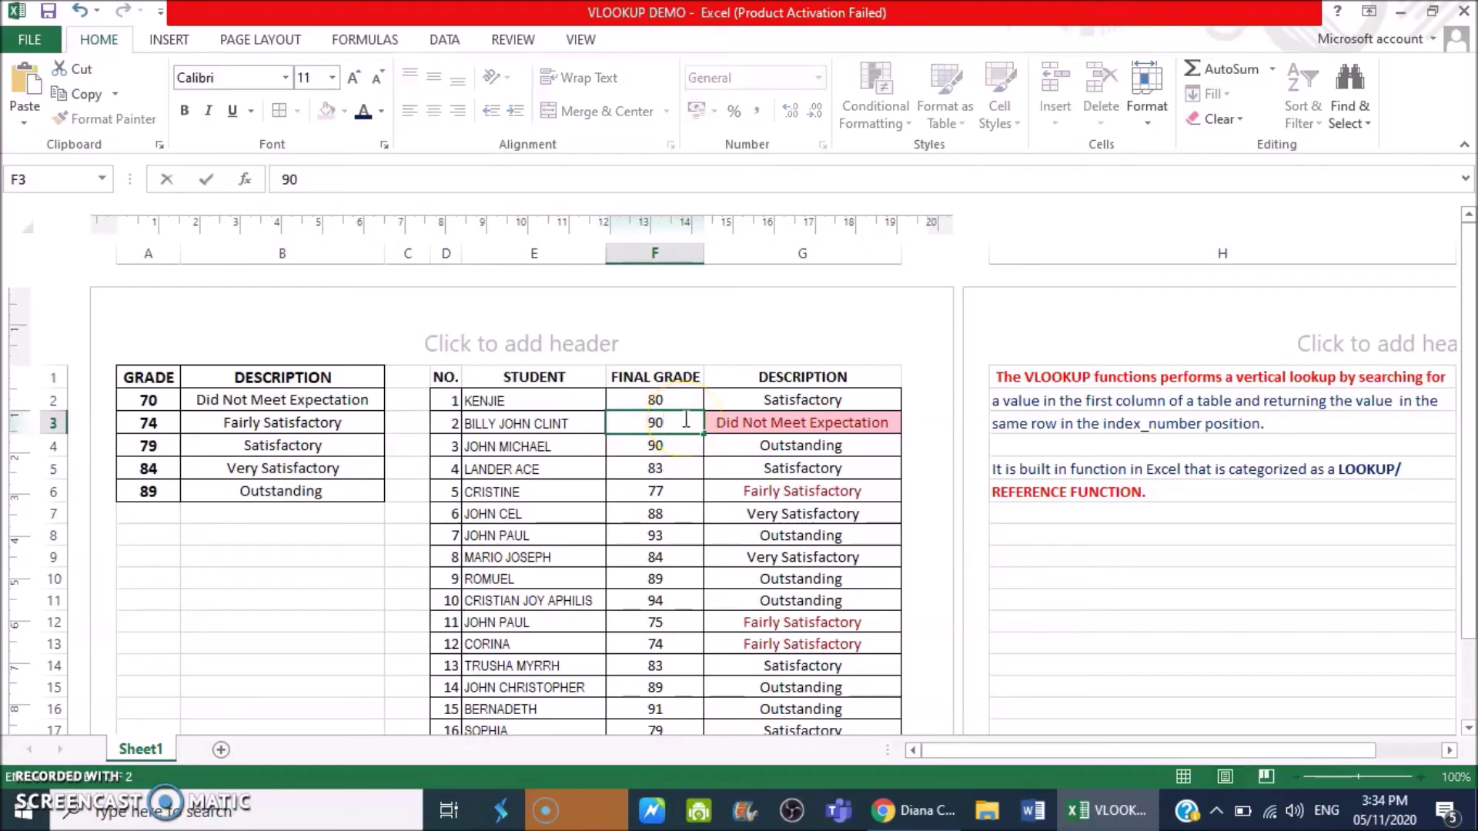
key(Return)
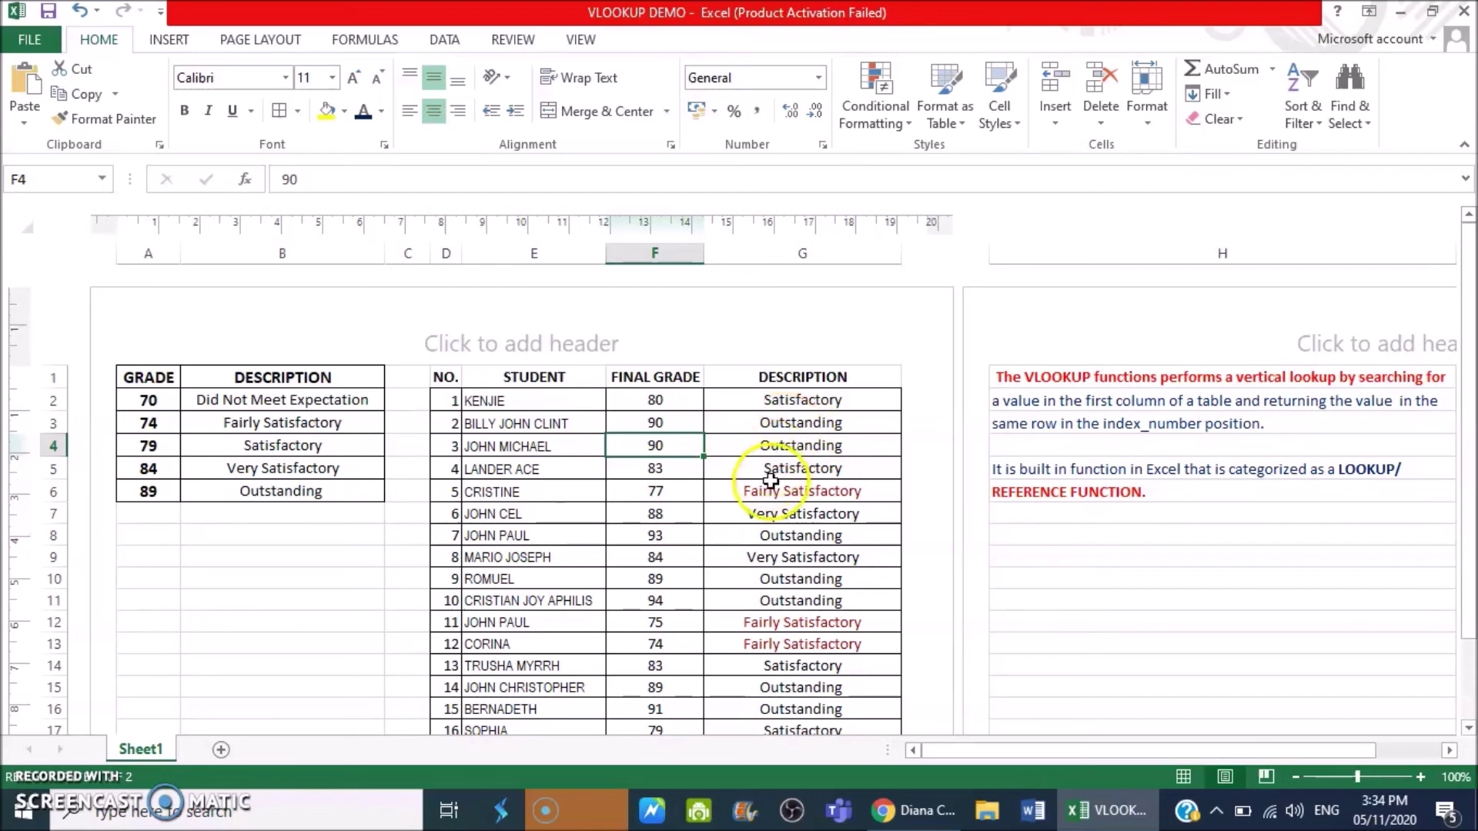
click(666, 496)
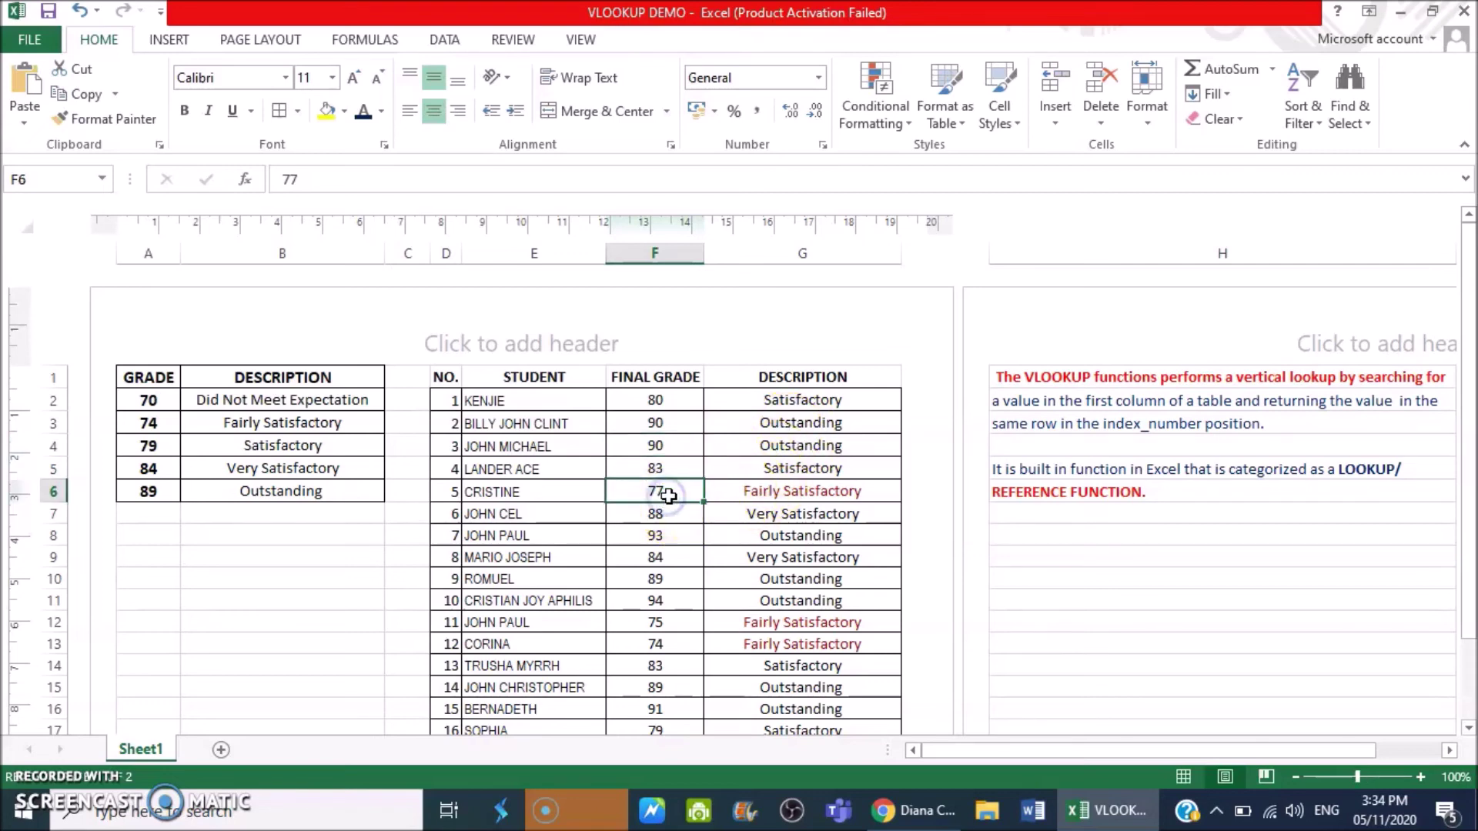
text(80)
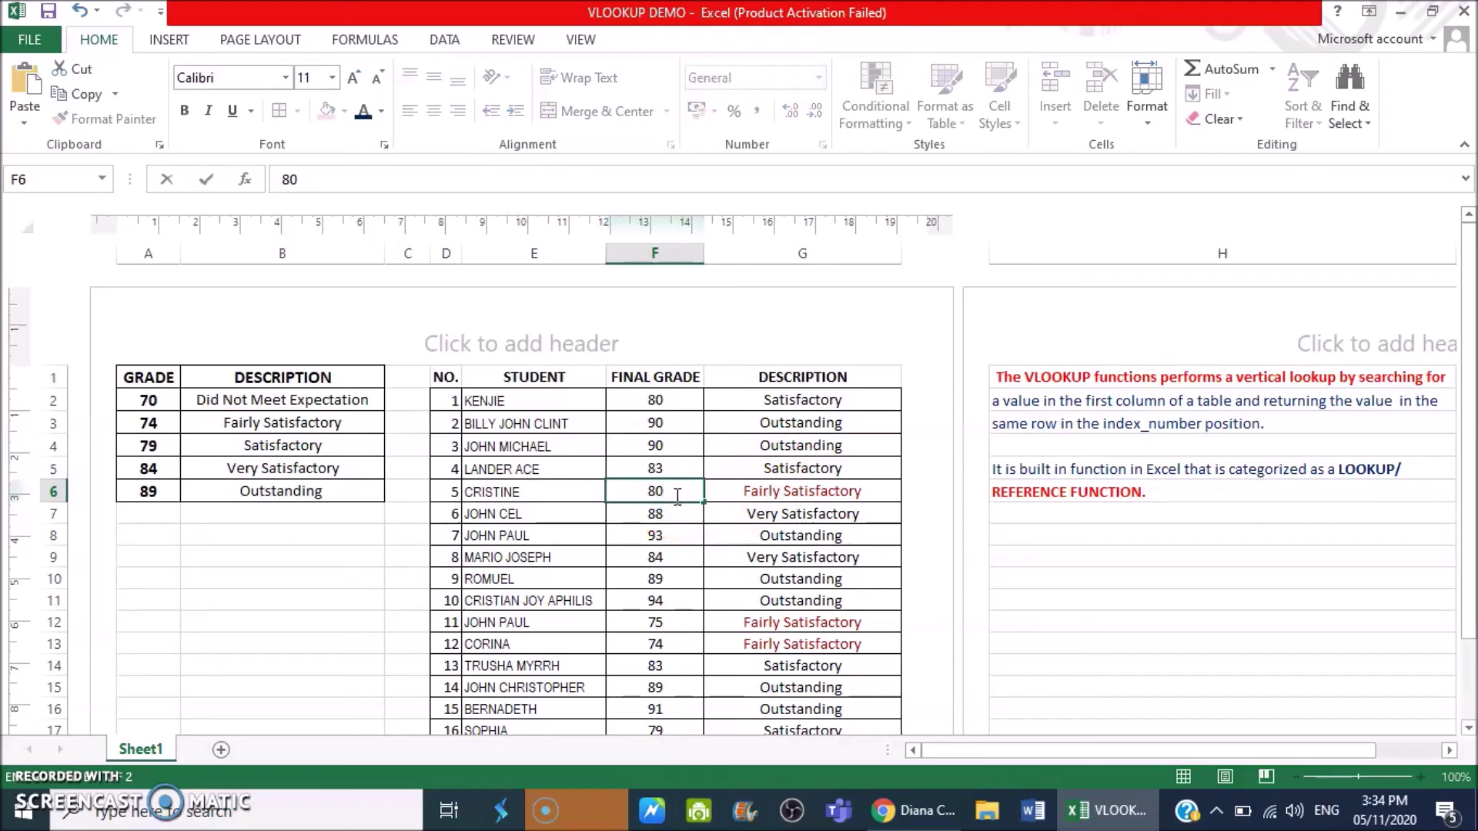
key(Return)
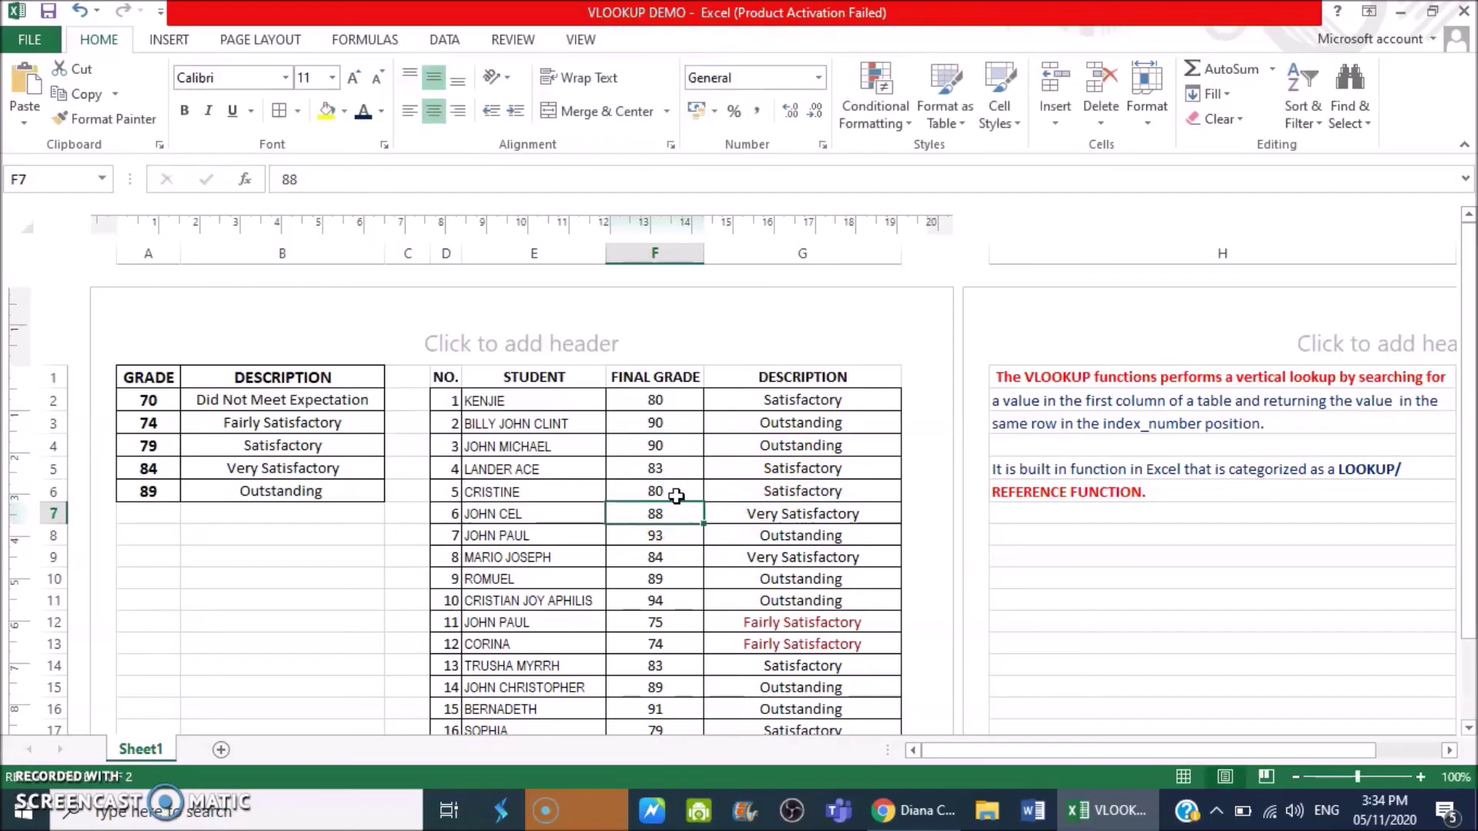
key(ctrl+z)
key(ctrl+z)
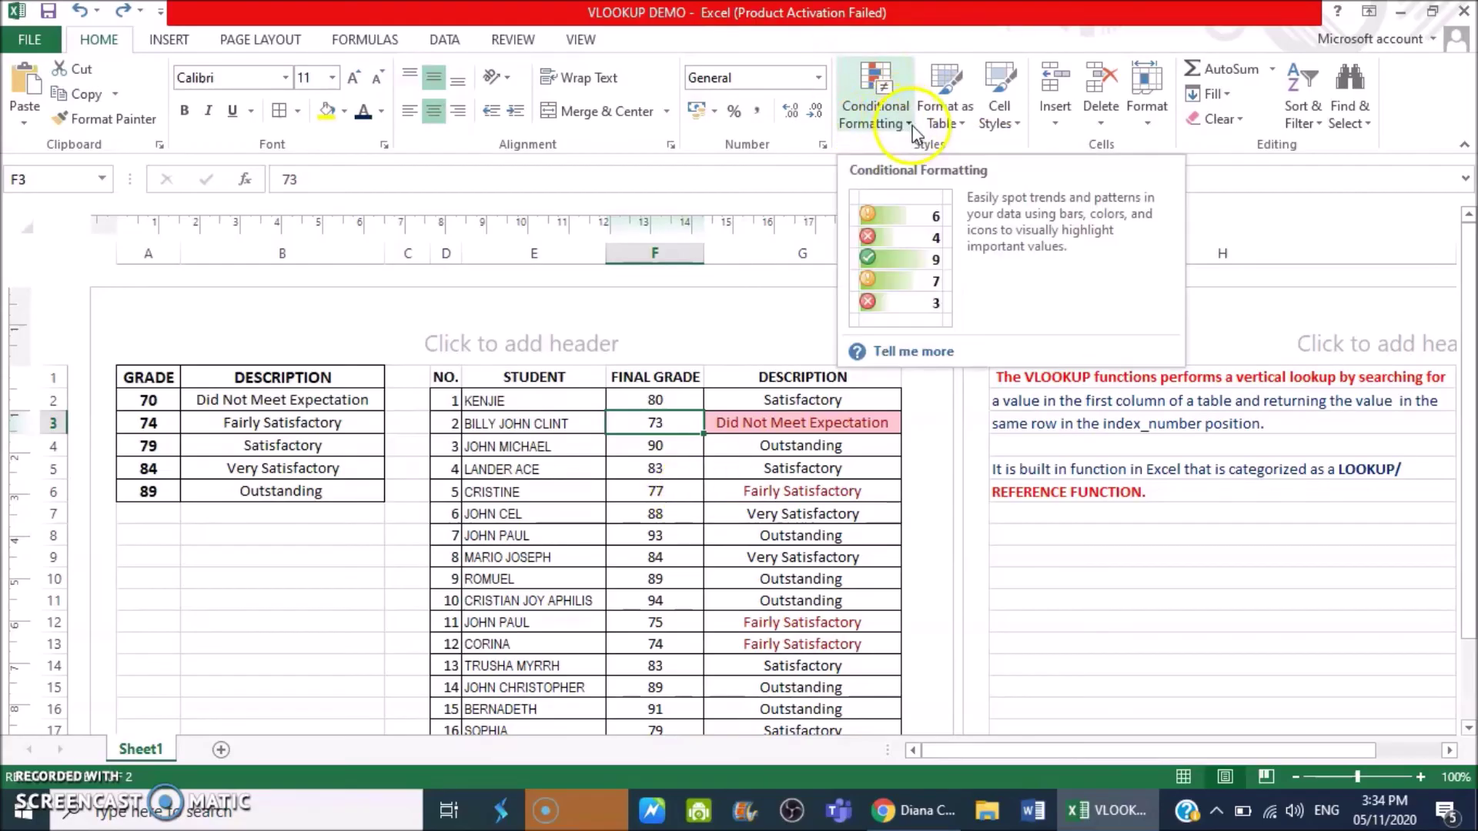
scroll(812, 441, down, 3)
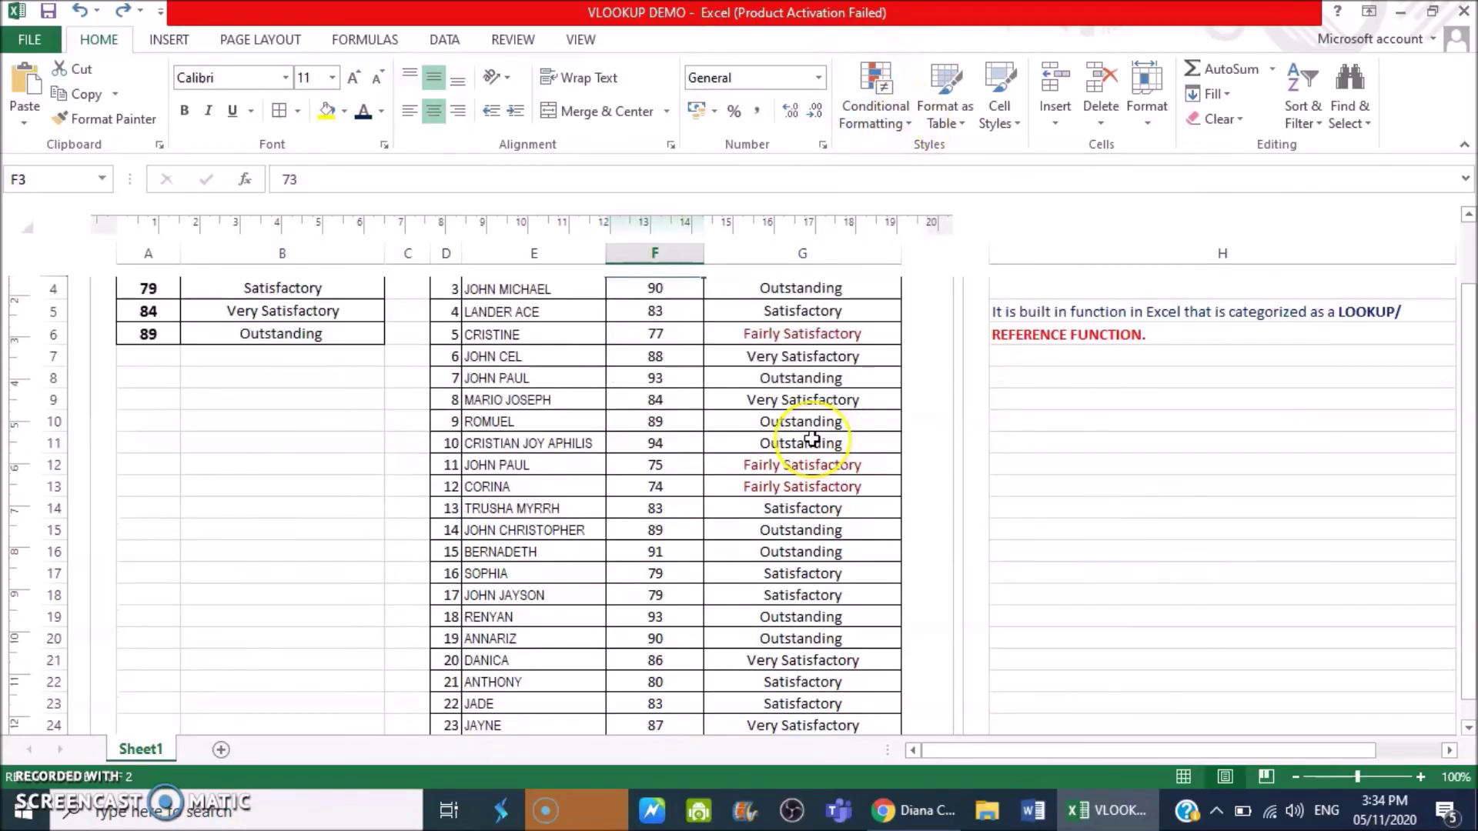
scroll(812, 440, up, 3)
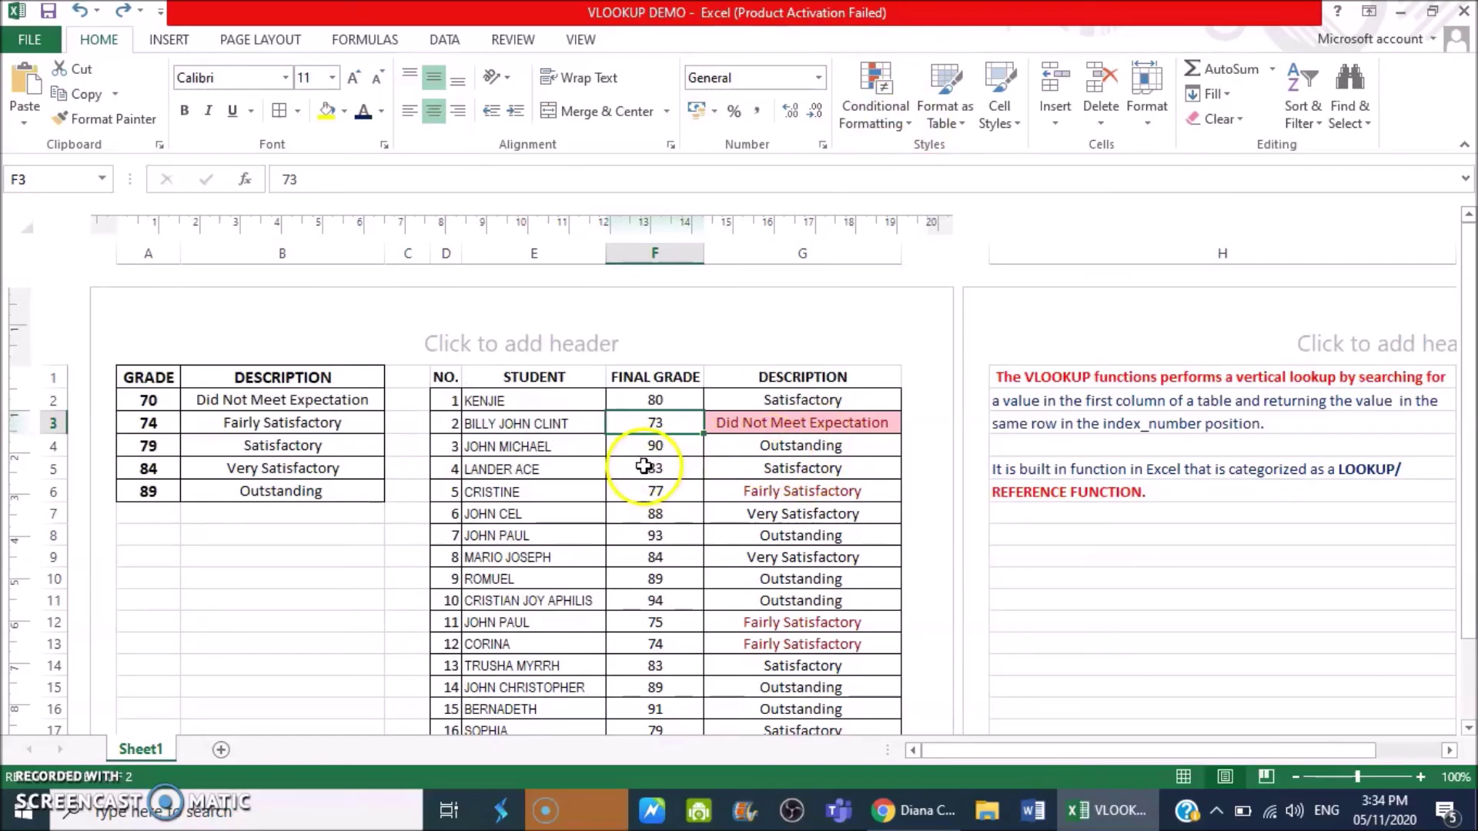
scroll(637, 466, down, 3)
scroll(637, 466, up, 3)
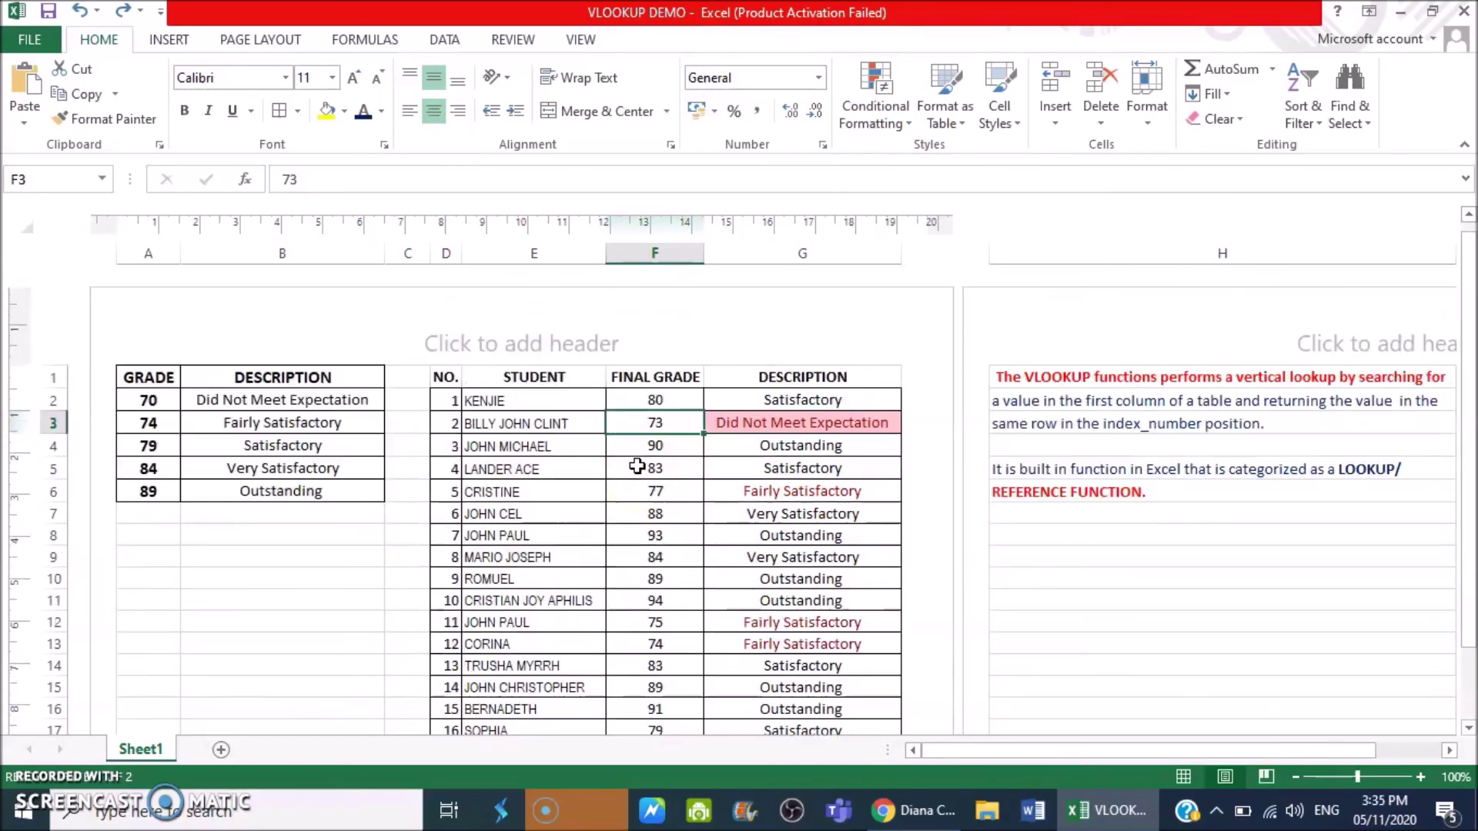